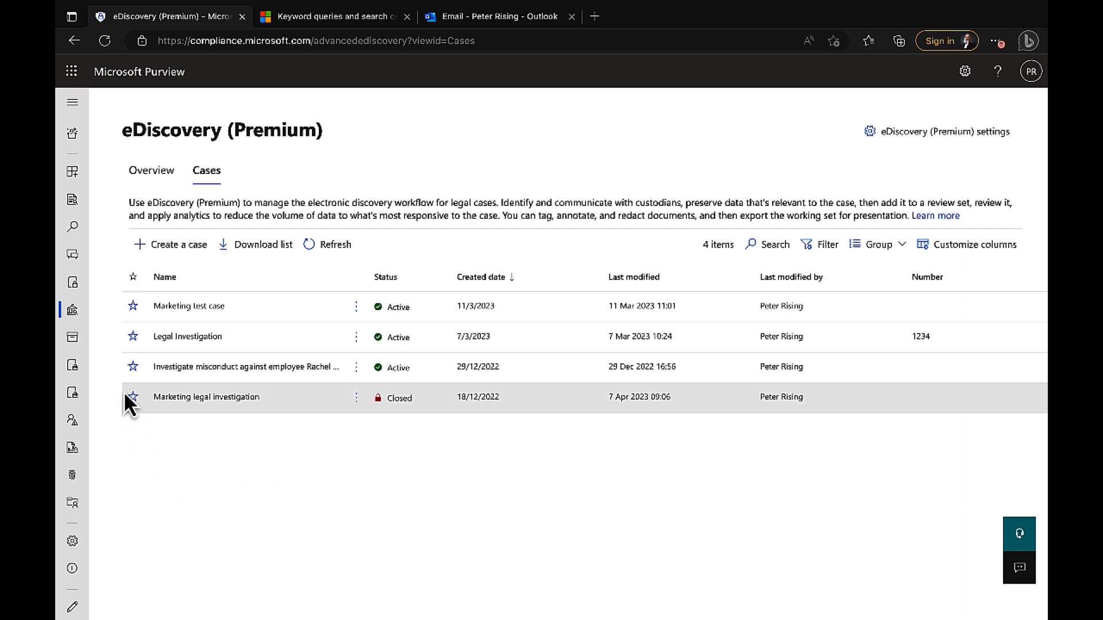
# - Start a new eDiscovery (Premium) case and name it "Marketing Department case"
pyautogui.click(172, 247)
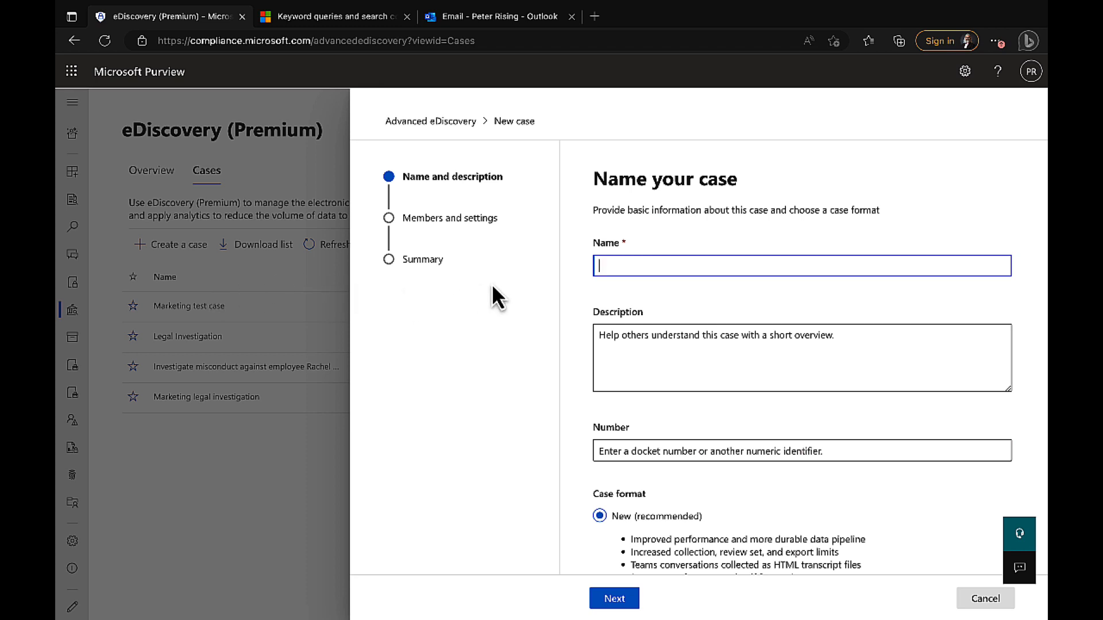
pyautogui.click(626, 265)
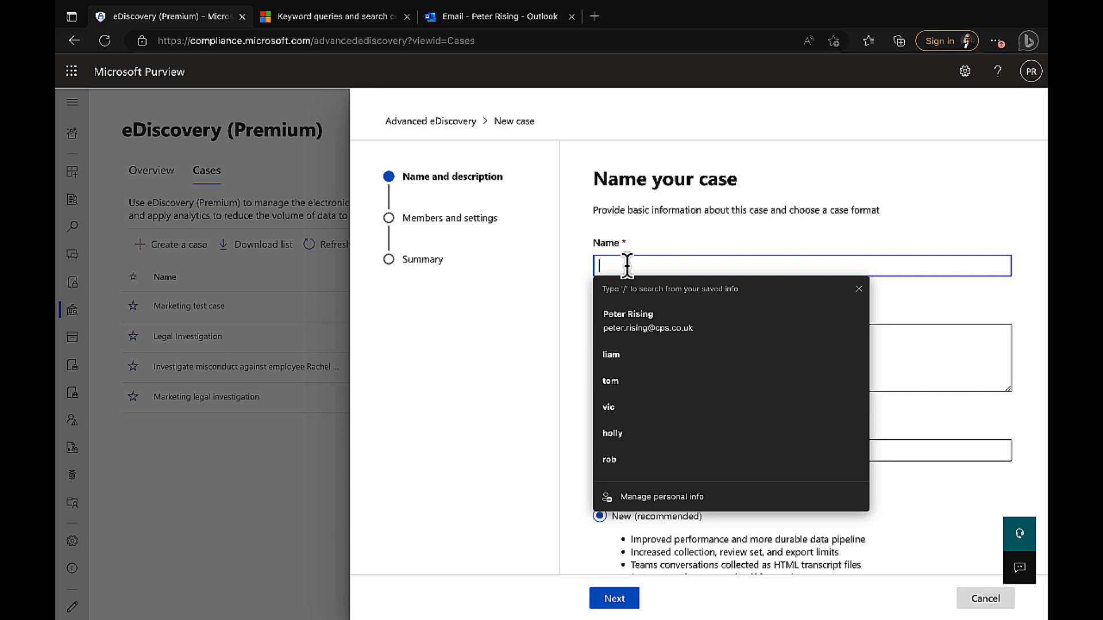
pyautogui.write('M')
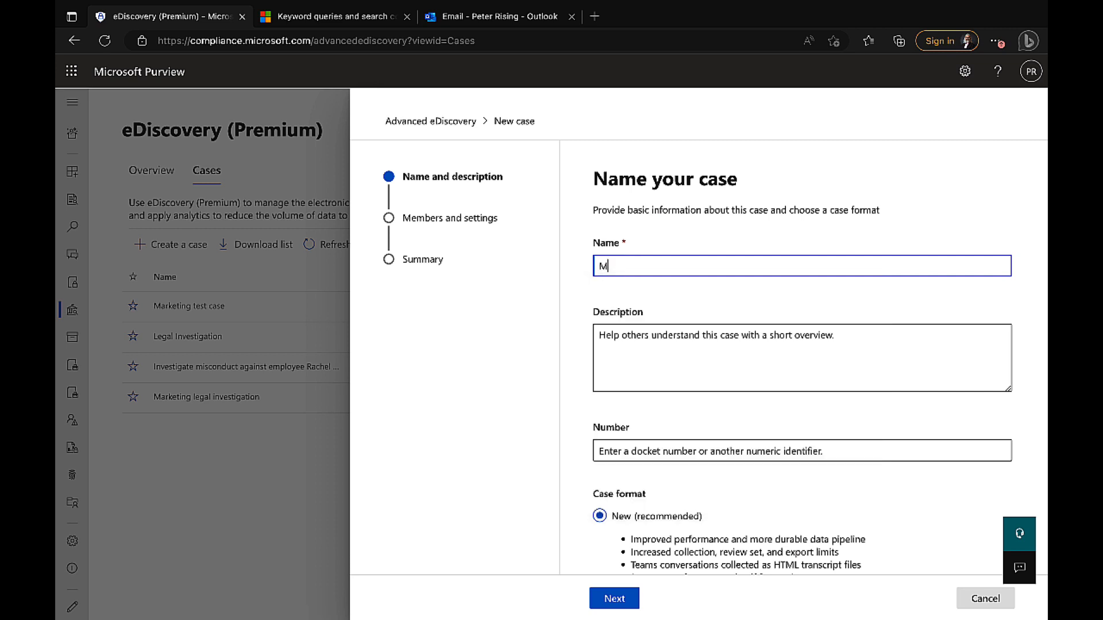
pyautogui.write('arketing Department case')
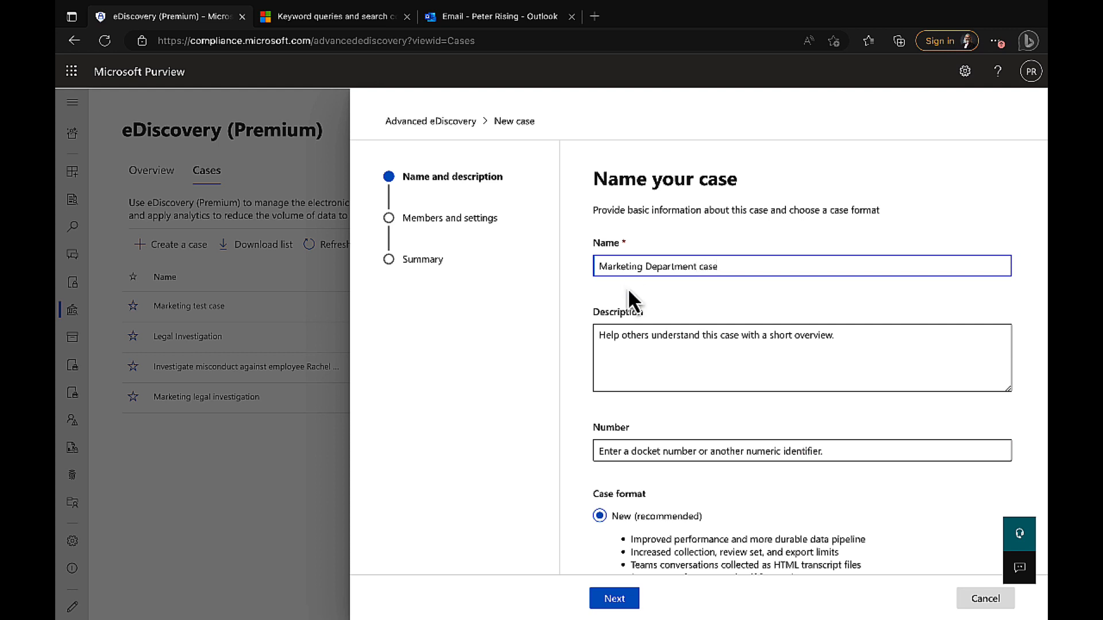
# - Enter the case description "This case is to retrieve information relating to the marketing strategy communications."
pyautogui.click(614, 326)
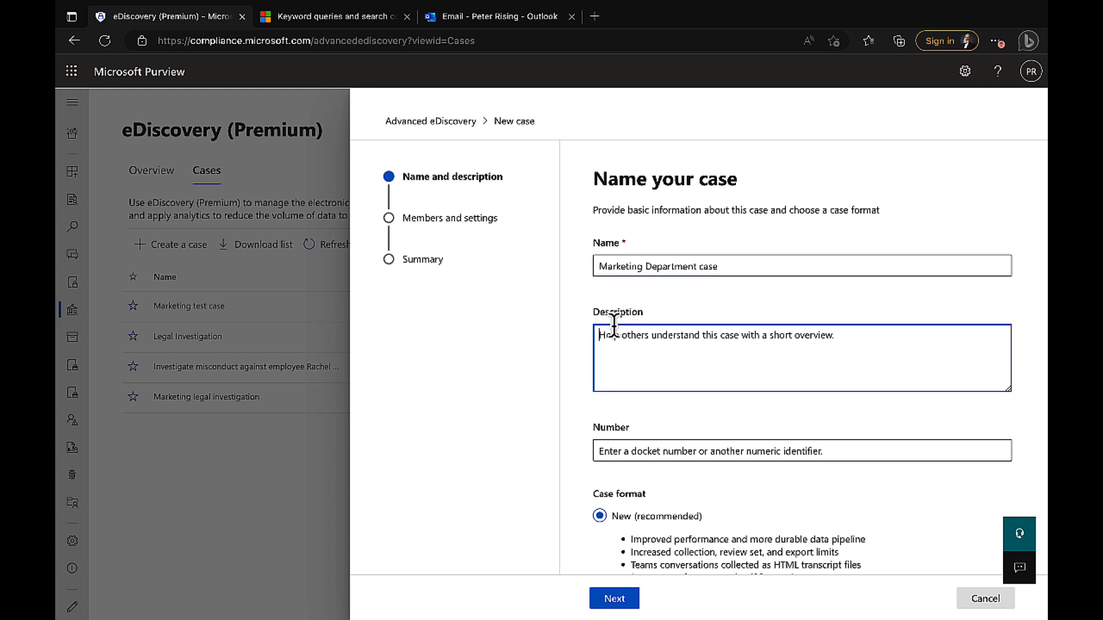
pyautogui.write('Thi')
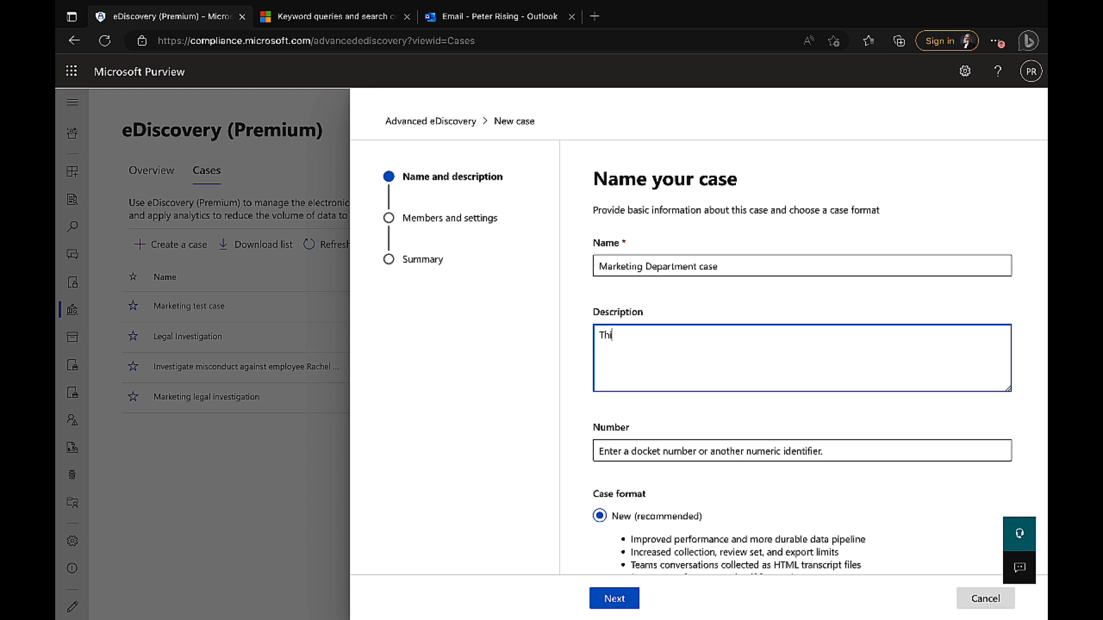
pyautogui.write('s case is to retrieve inform')
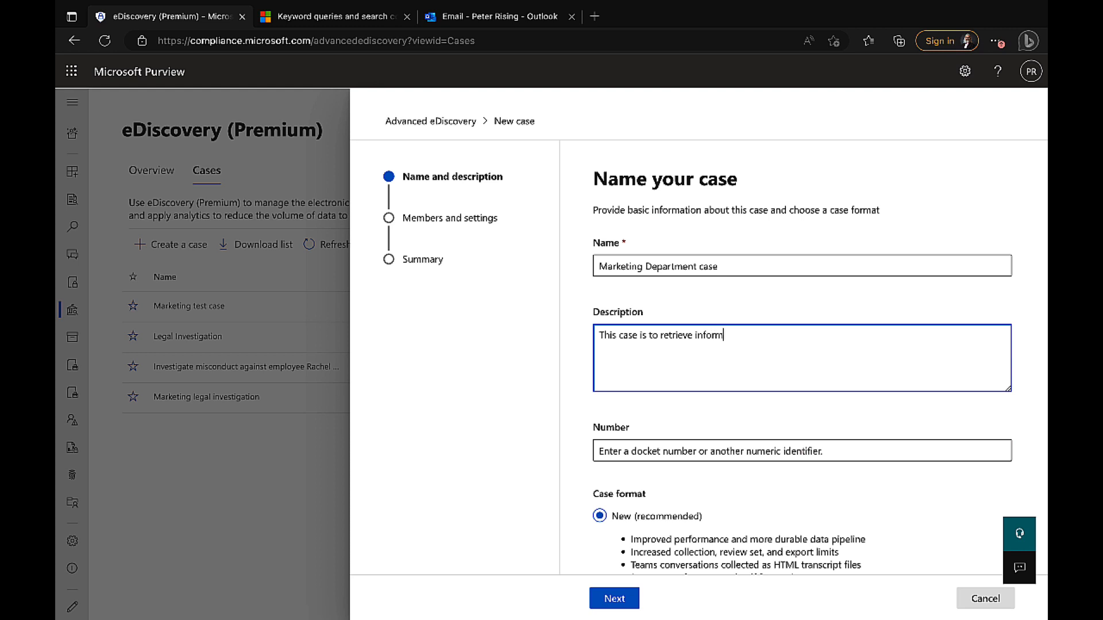
pyautogui.write('ation relating to the market')
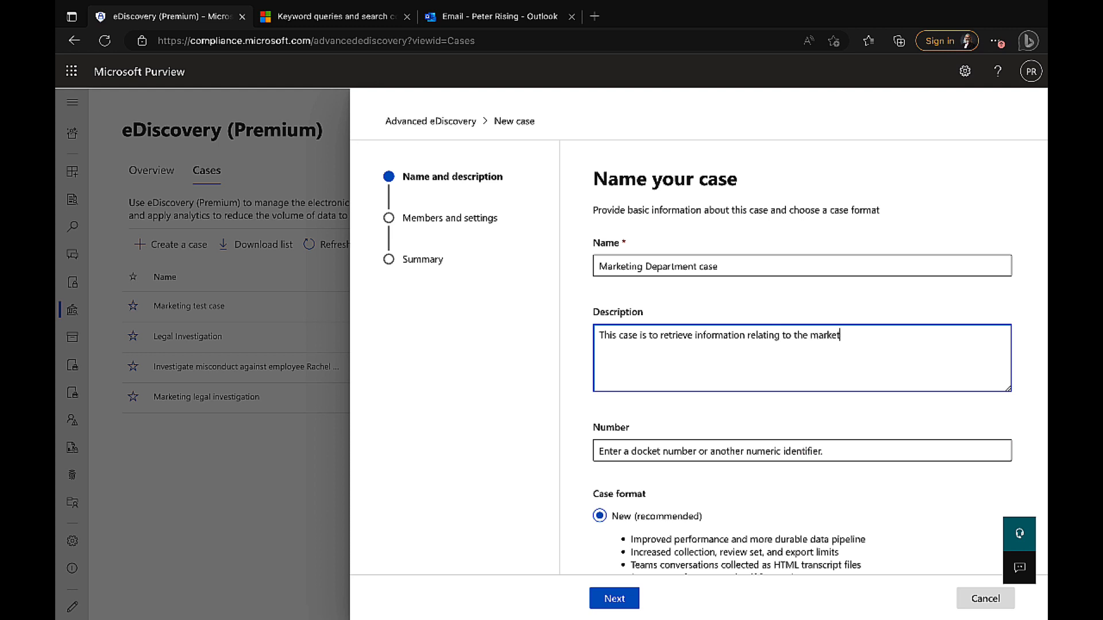
pyautogui.write('ing strategy communications.')
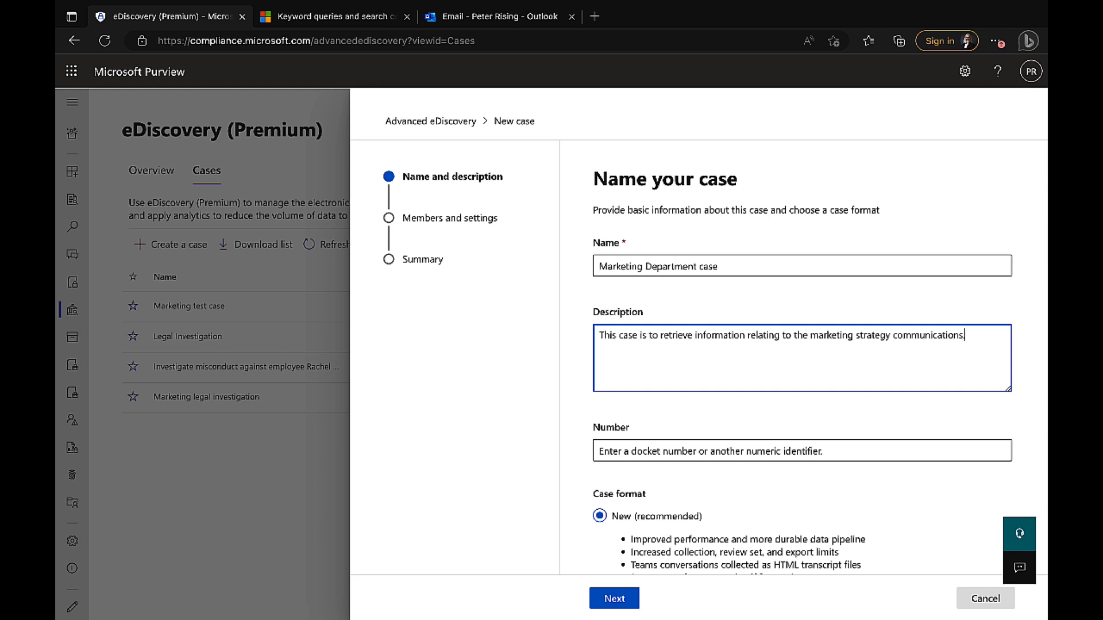
# - Set the case number to 1234 and proceed to the members and settings with the New (recommended) case format
pyautogui.click(632, 451)
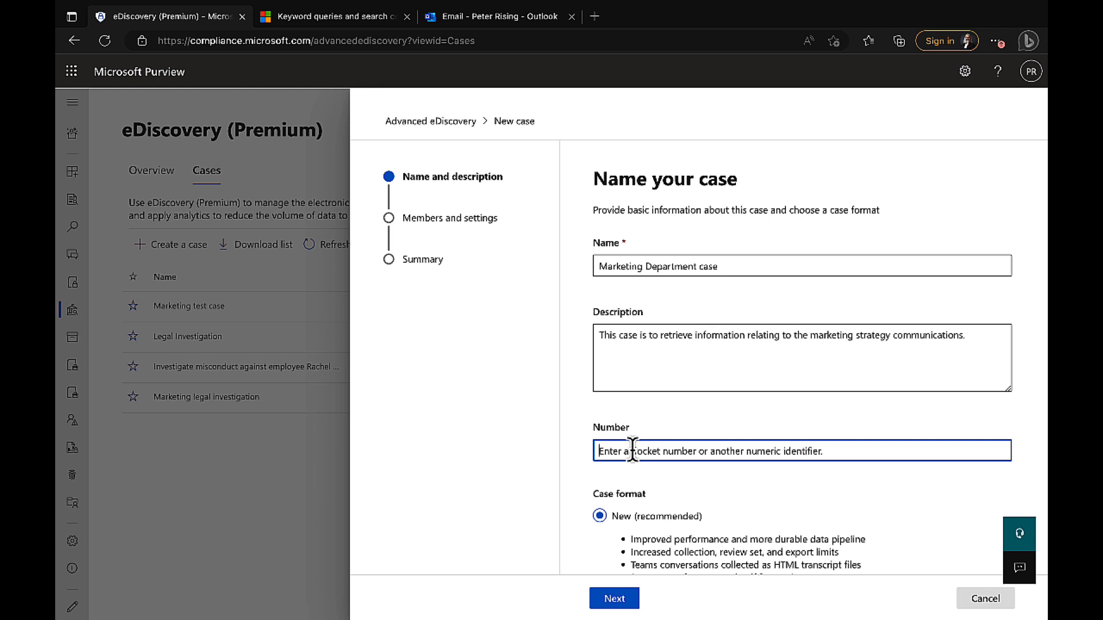
pyautogui.write('12')
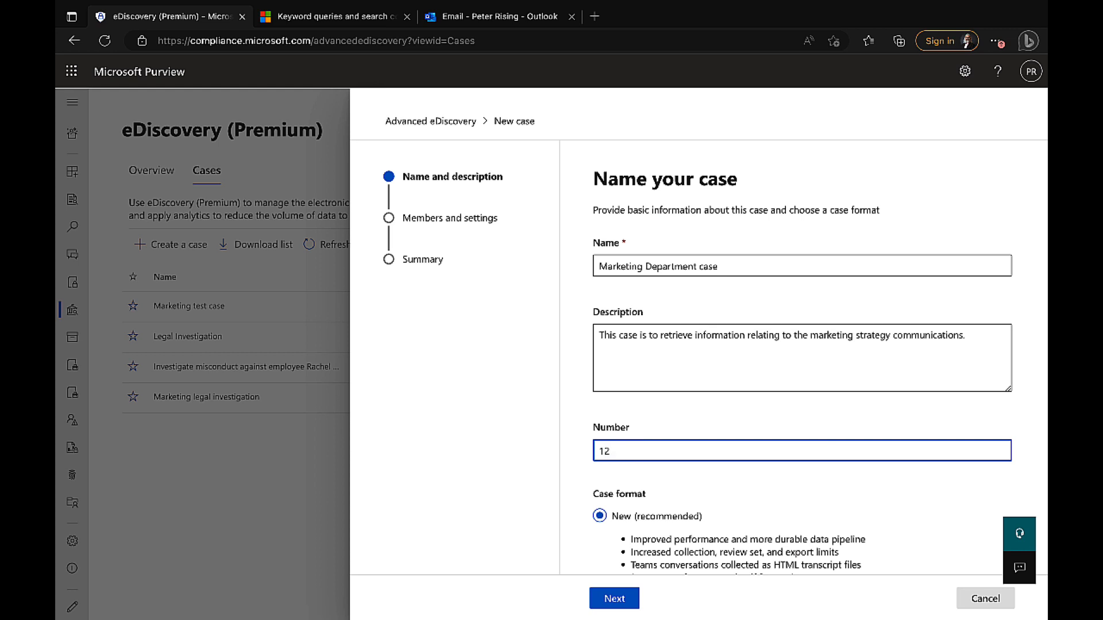
pyautogui.write('34')
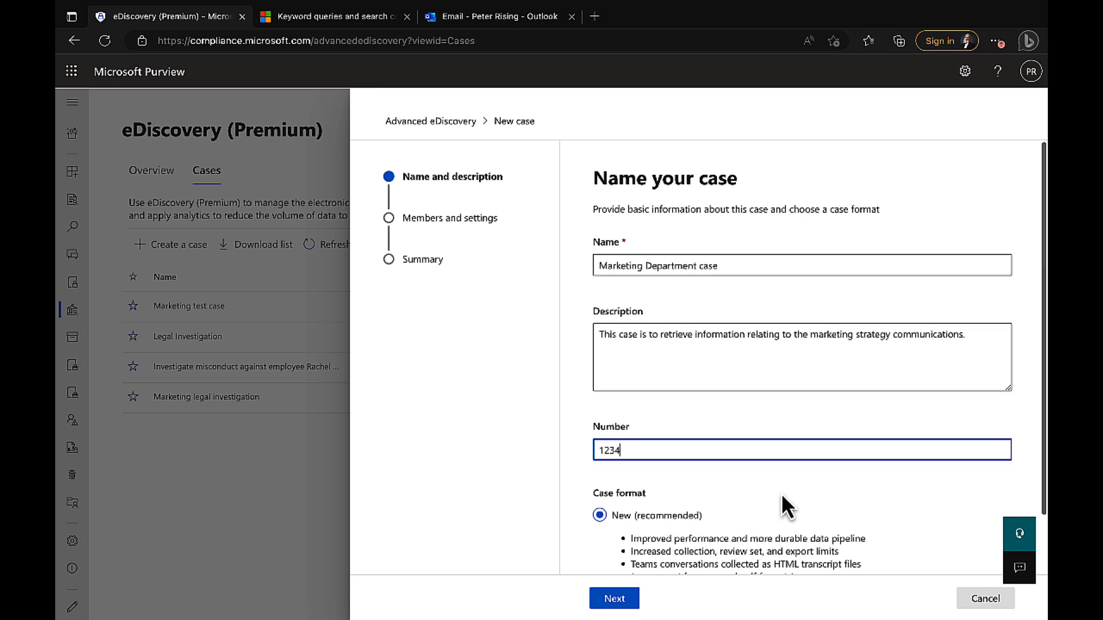
pyautogui.scroll(-2, 782, 496)
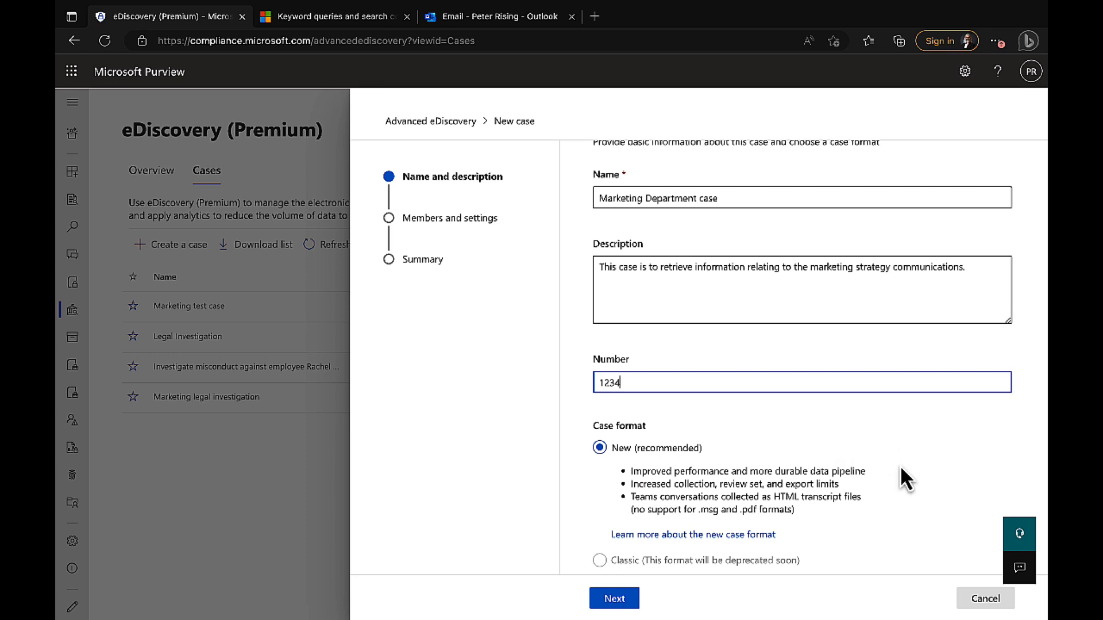
pyautogui.click(614, 599)
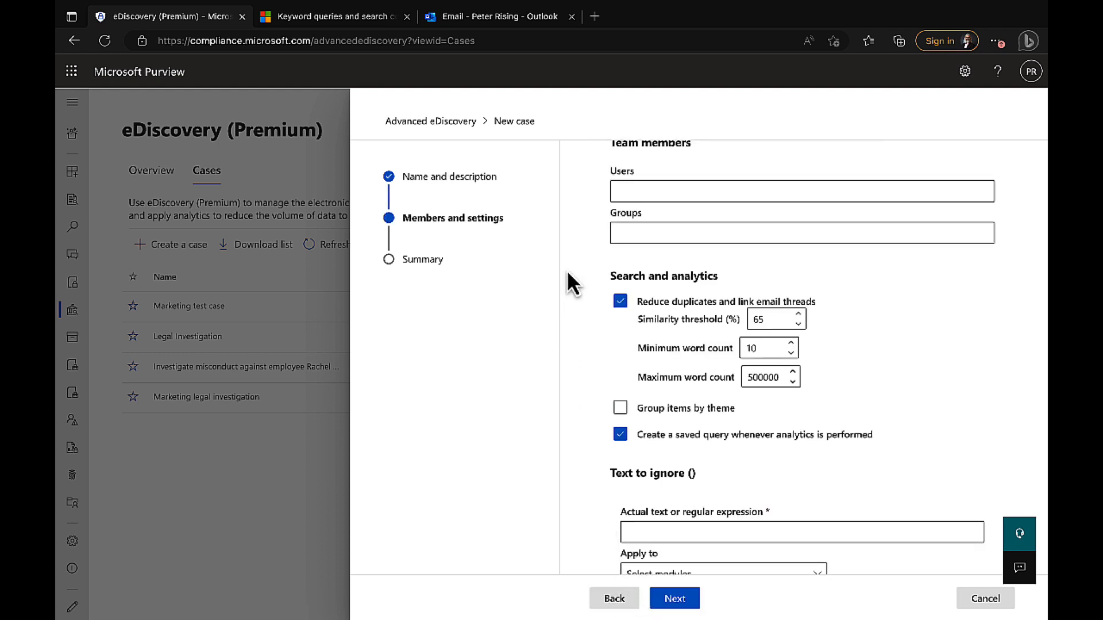
# - Add the two required users, the administrator and a colleague, as team members of the case
pyautogui.scroll(2, 569, 278)
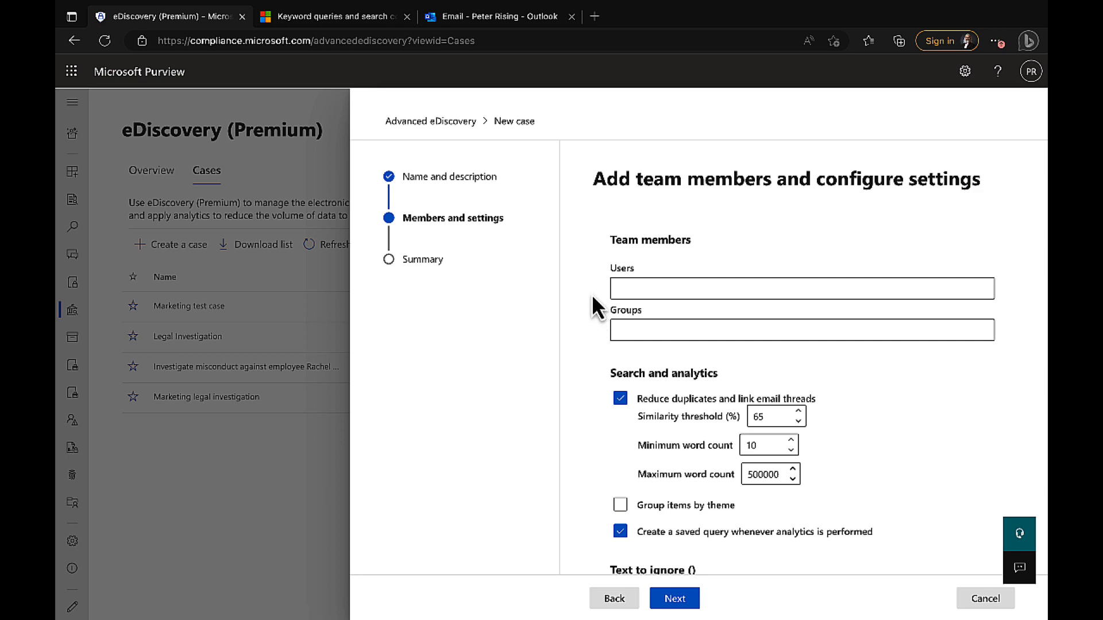
pyautogui.click(625, 287)
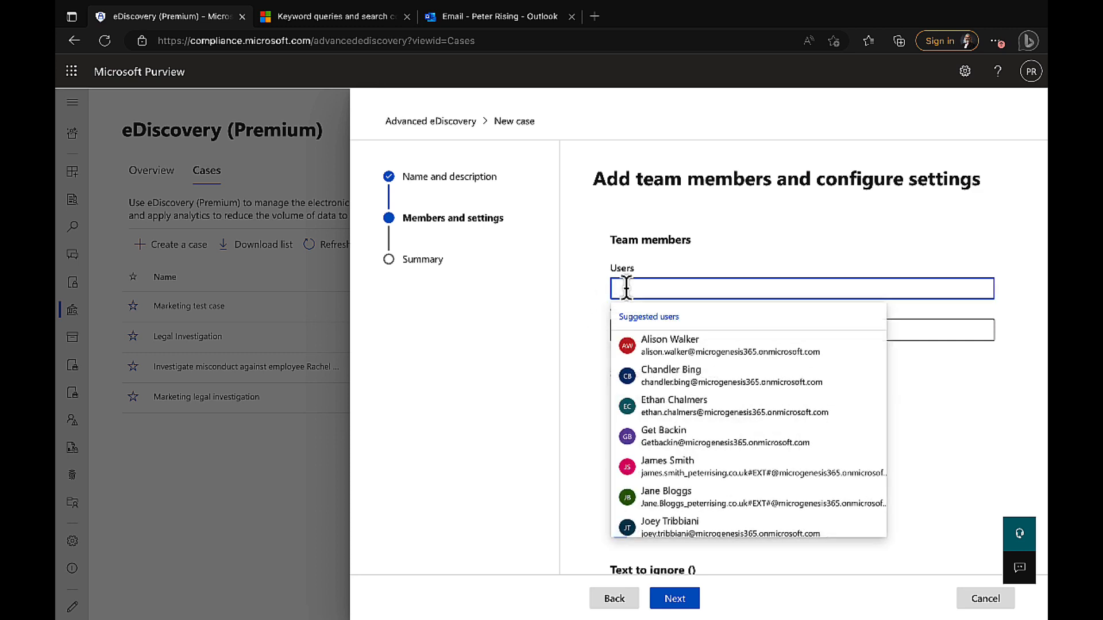
pyautogui.write('p')
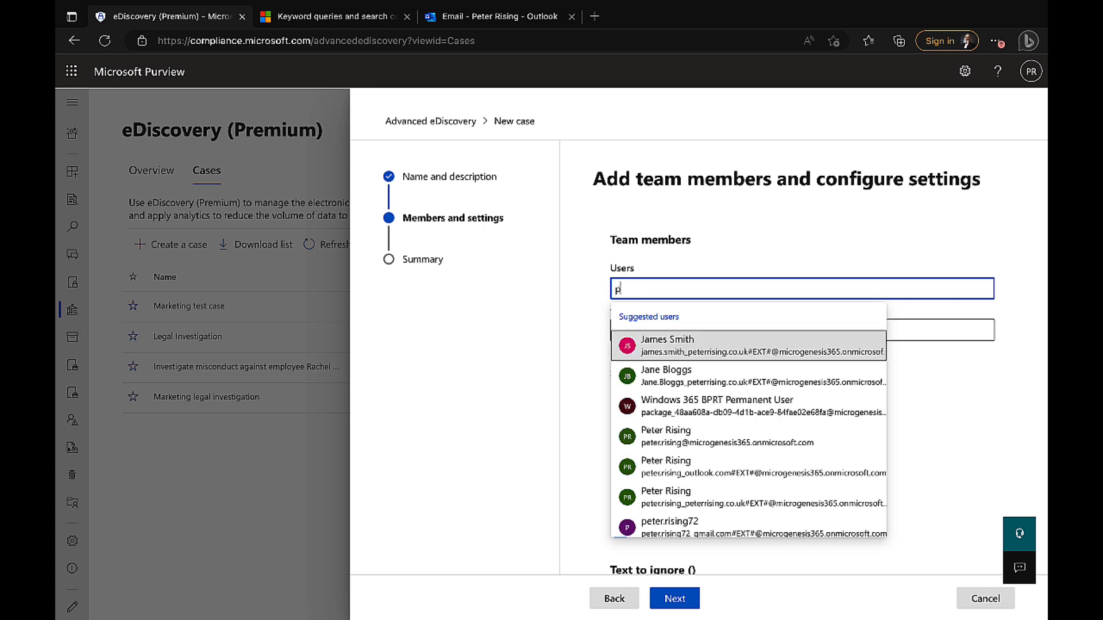
pyautogui.click(678, 437)
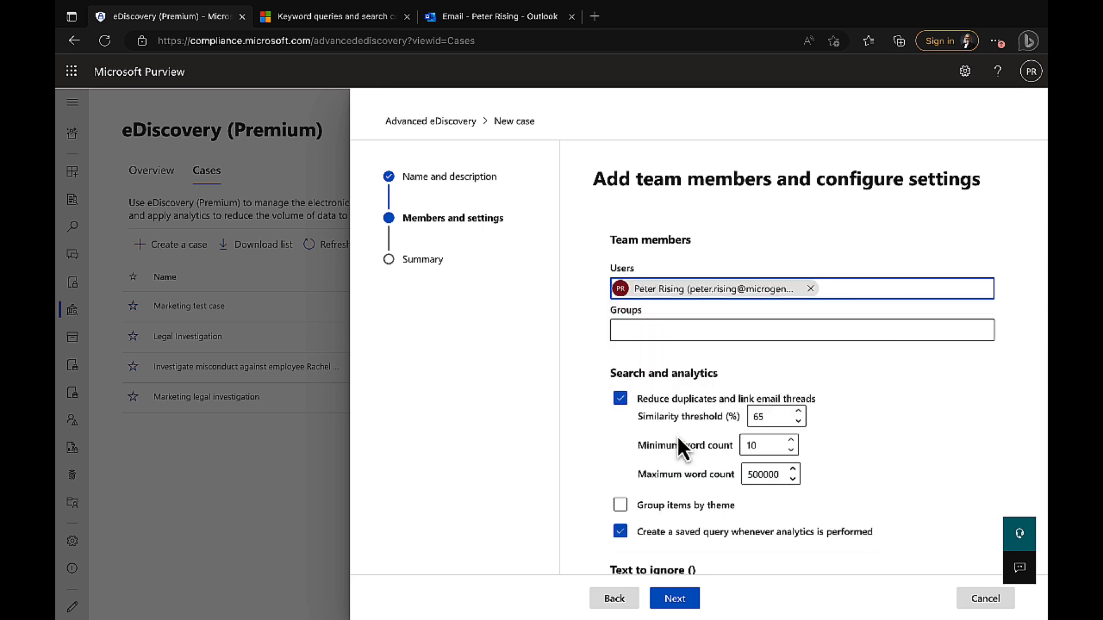
pyautogui.write('rach')
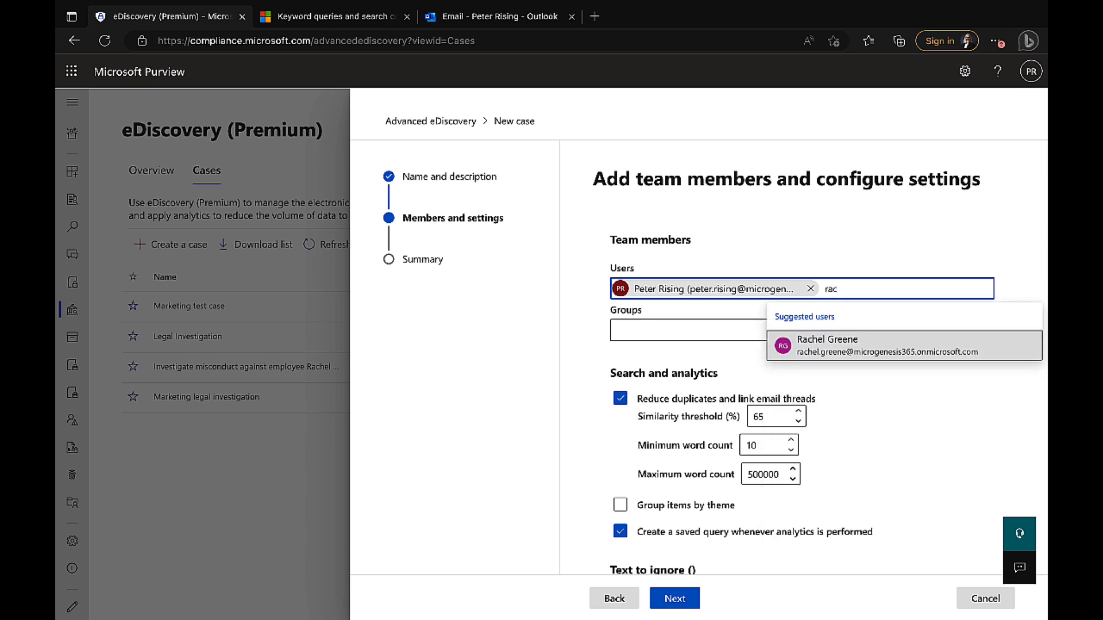
pyautogui.click(851, 346)
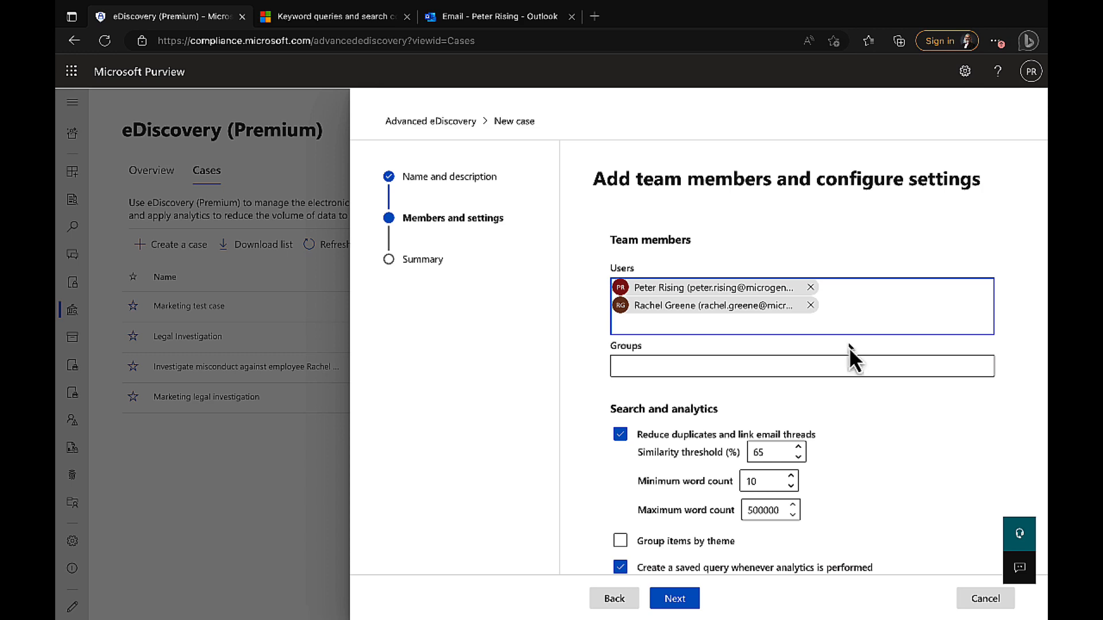
pyautogui.click(960, 433)
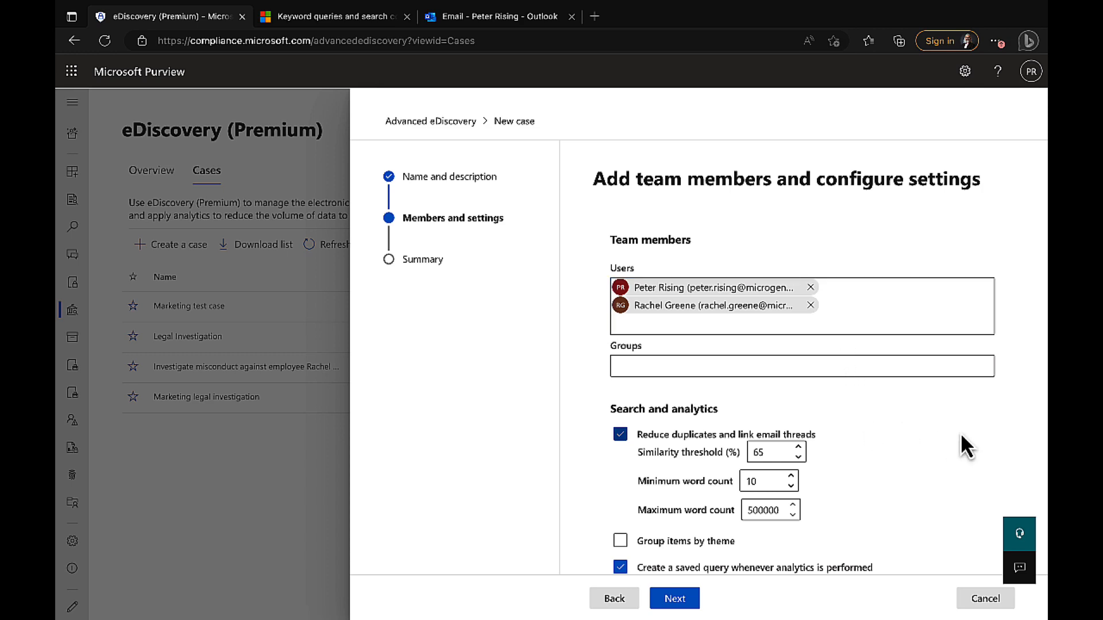
# - Examine the case's search and analytics options, the text-to-ignore fields with their module choices, and the optical character recognition settings
pyautogui.scroll(-1, 960, 432)
pyautogui.scroll(-2, 962, 437)
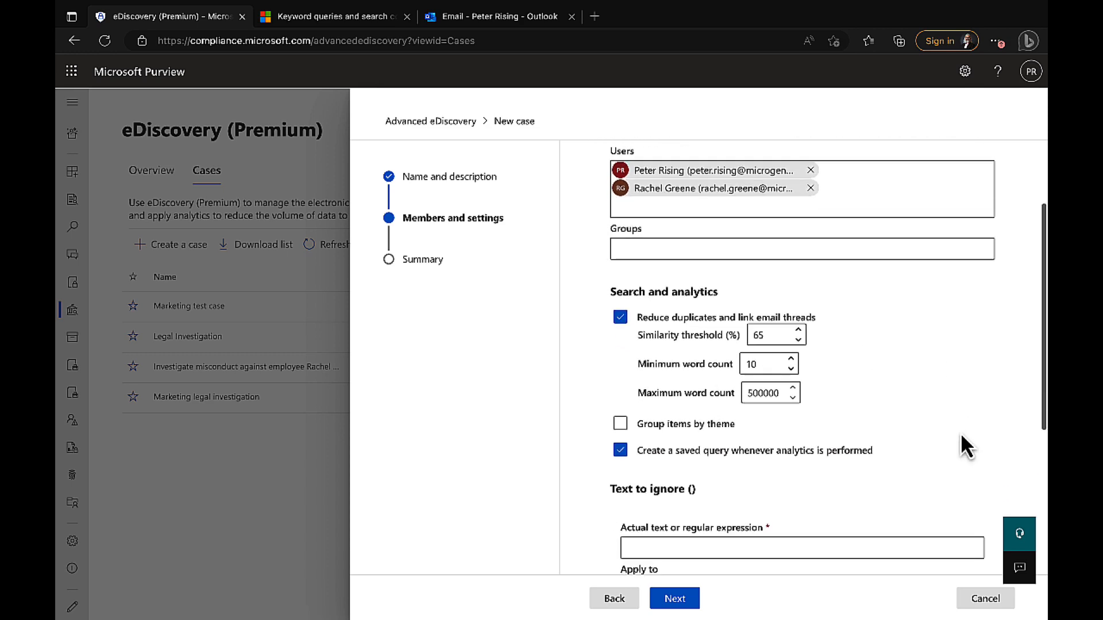
pyautogui.scroll(-1, 962, 437)
pyautogui.scroll(-2, 960, 434)
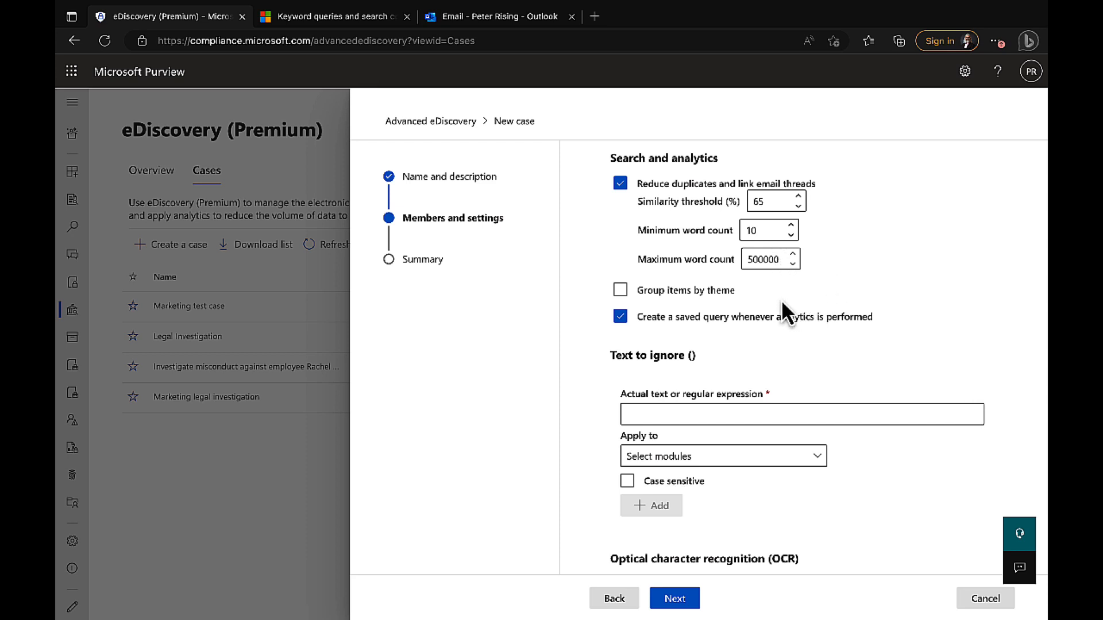
pyautogui.click(683, 293)
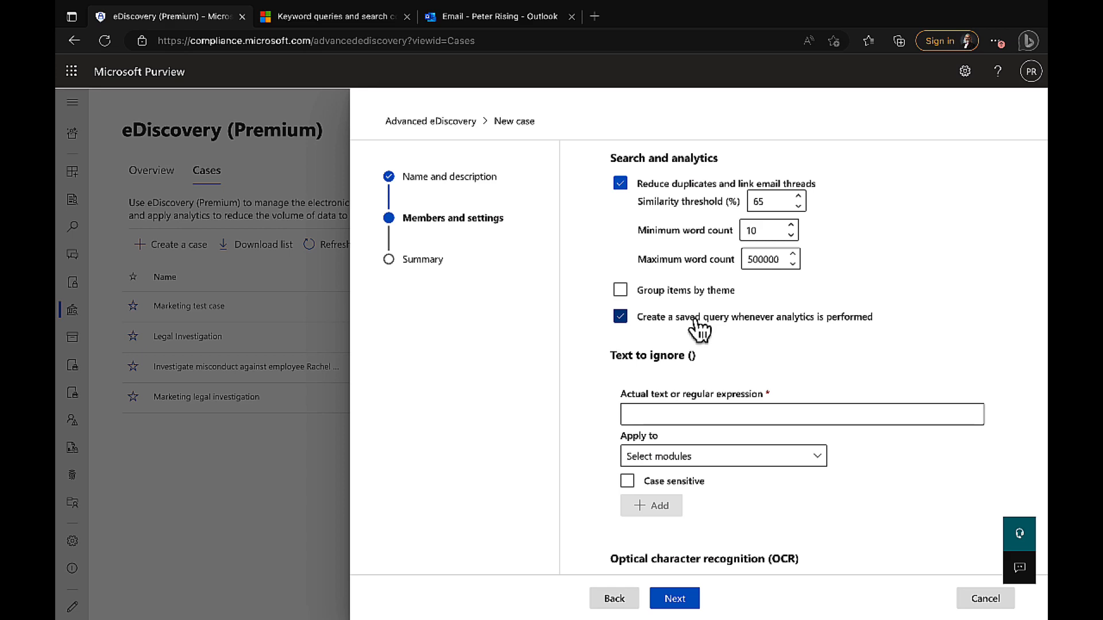
pyautogui.scroll(-3, 755, 373)
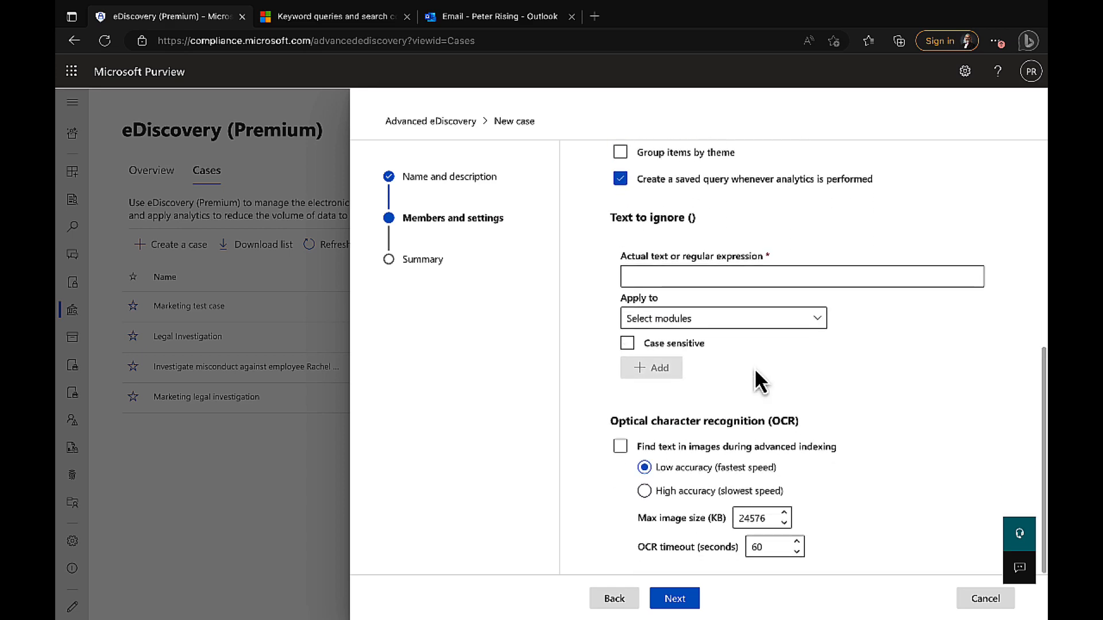
pyautogui.click(679, 278)
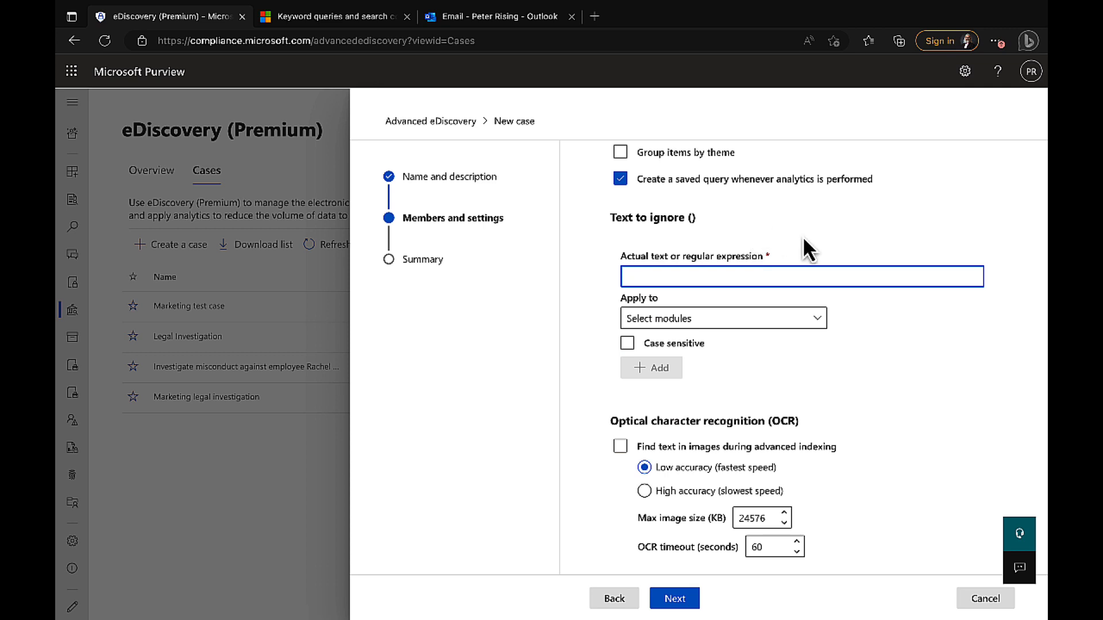
pyautogui.click(821, 320)
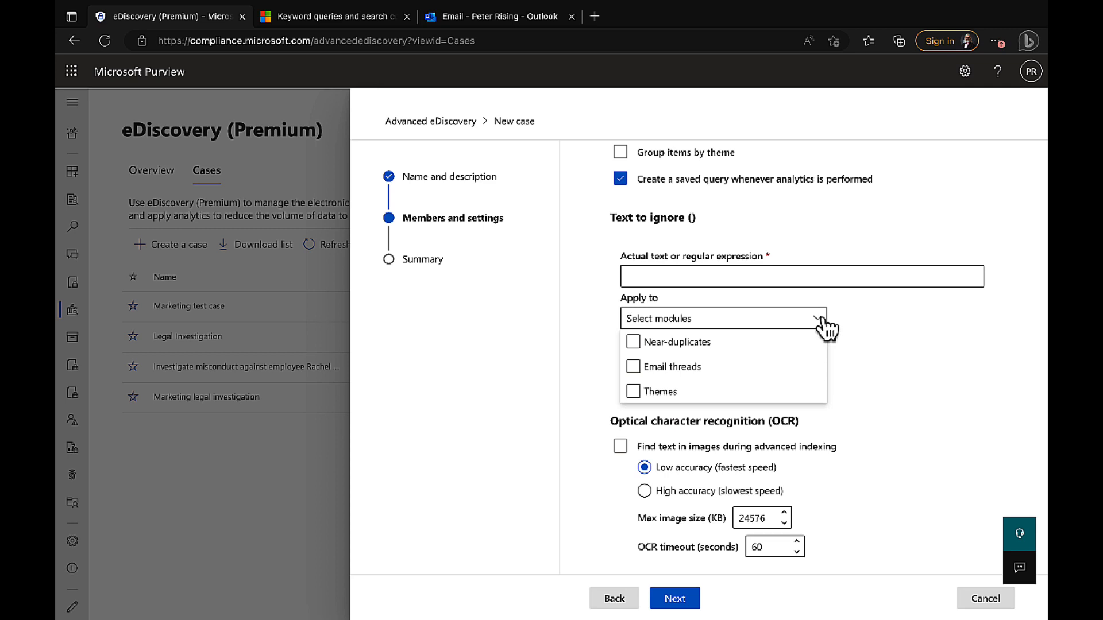
pyautogui.click(803, 344)
pyautogui.click(781, 367)
pyautogui.click(768, 392)
pyautogui.click(937, 371)
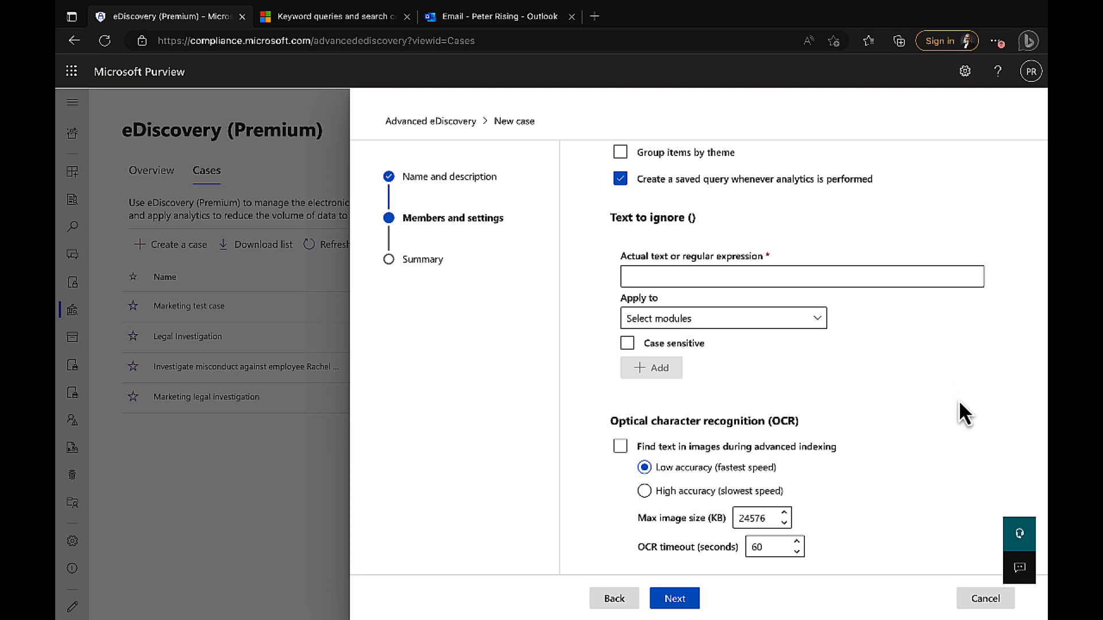
pyautogui.click(705, 446)
# - Proceed with the default search, analytics and OCR settings, review the case summary and submit the new case
pyautogui.click(675, 600)
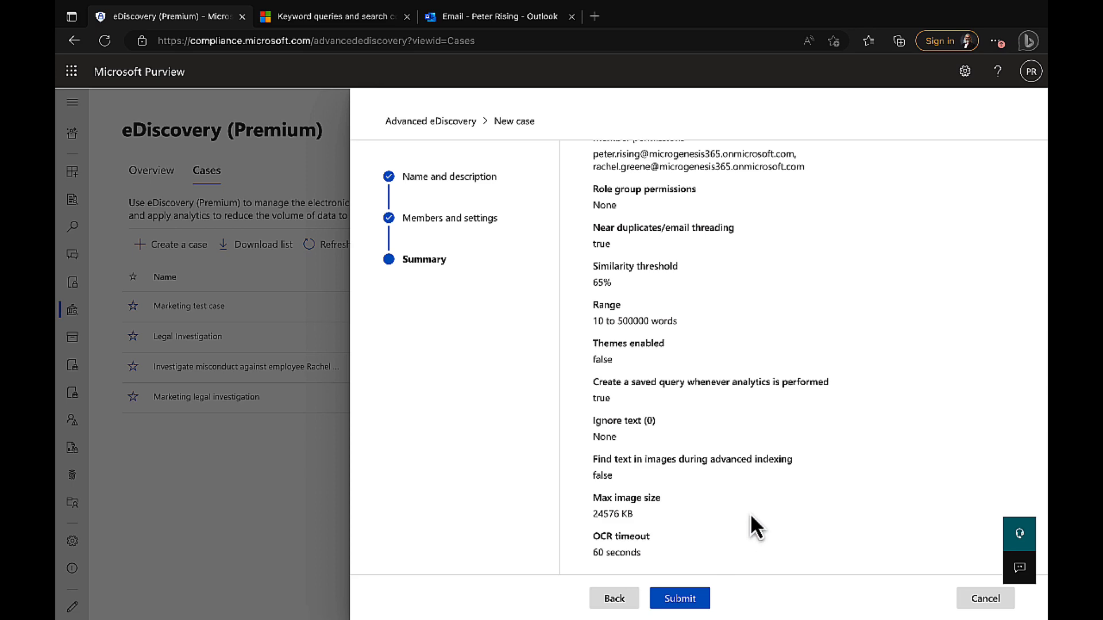
pyautogui.scroll(5, 751, 519)
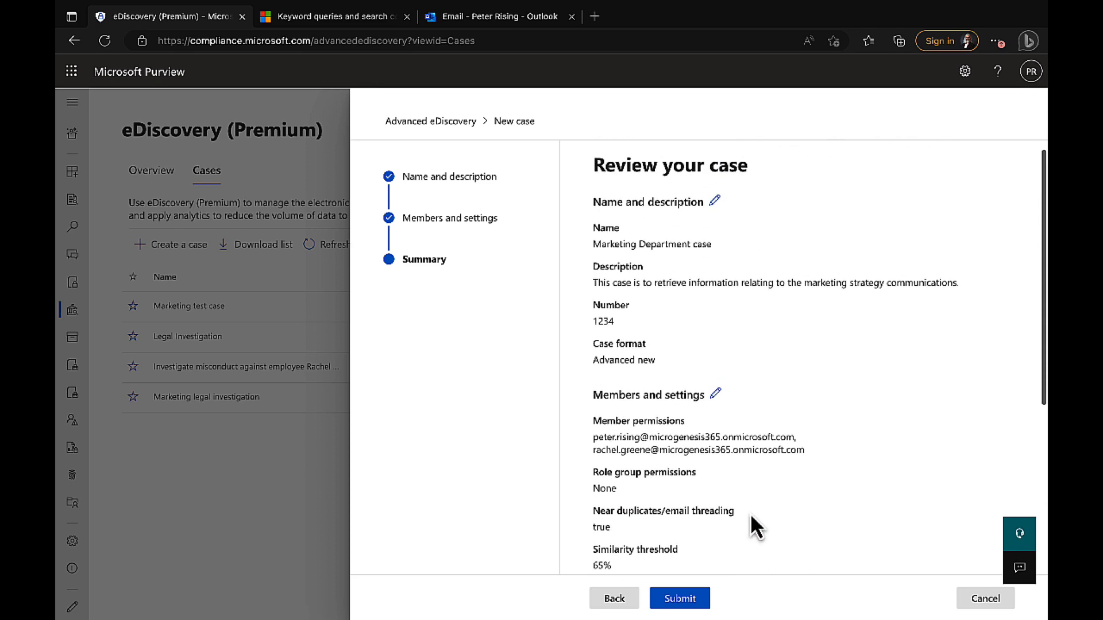
pyautogui.scroll(1, 750, 513)
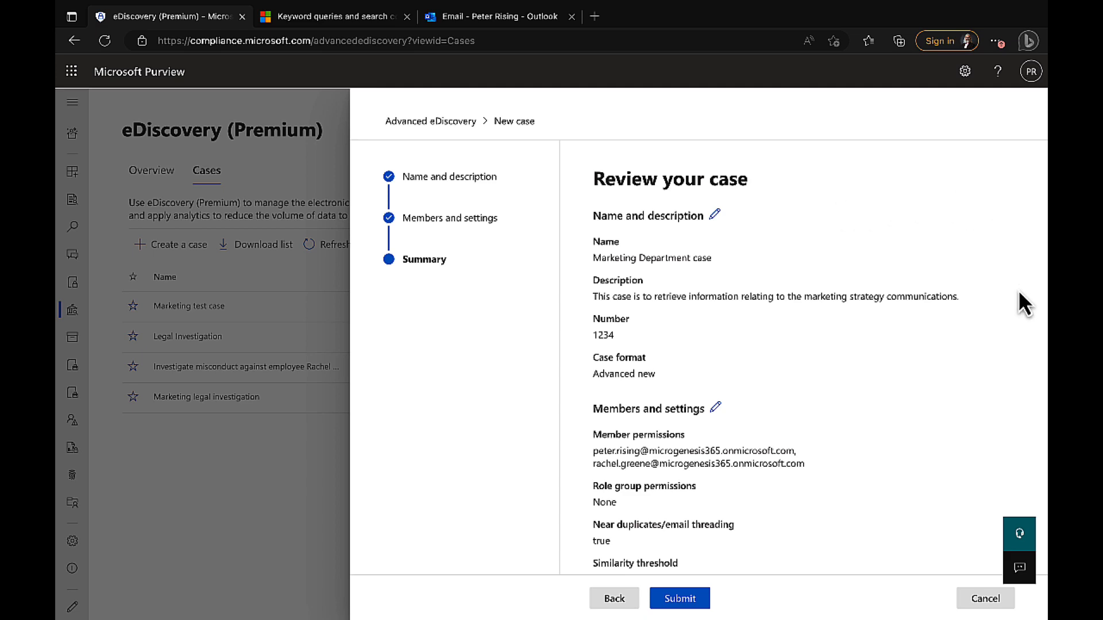
pyautogui.scroll(-2, 903, 396)
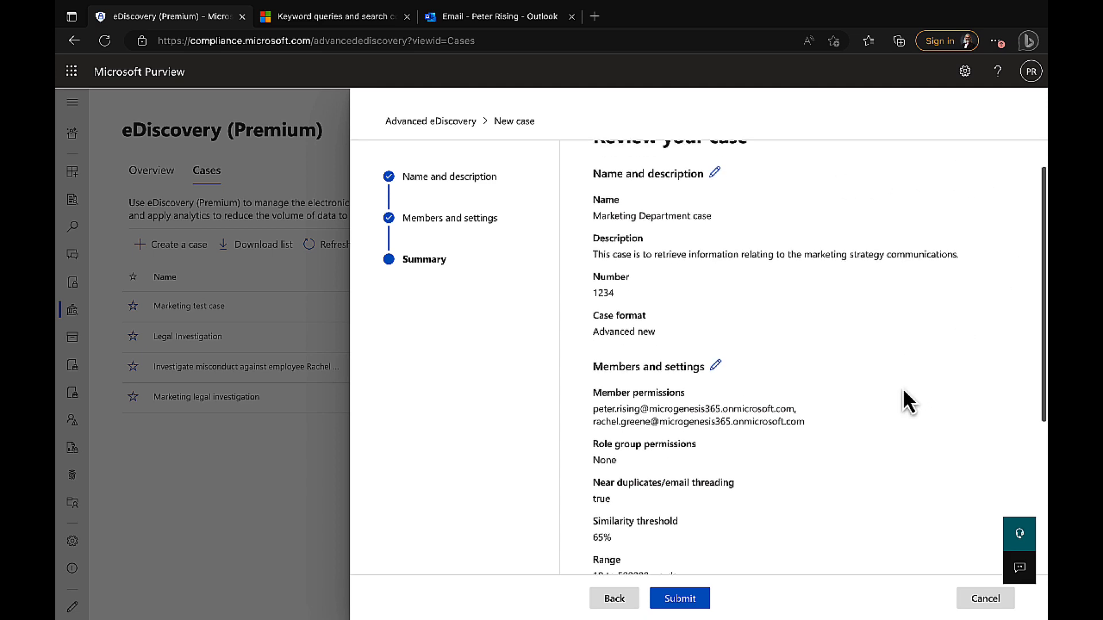
pyautogui.scroll(-2, 904, 391)
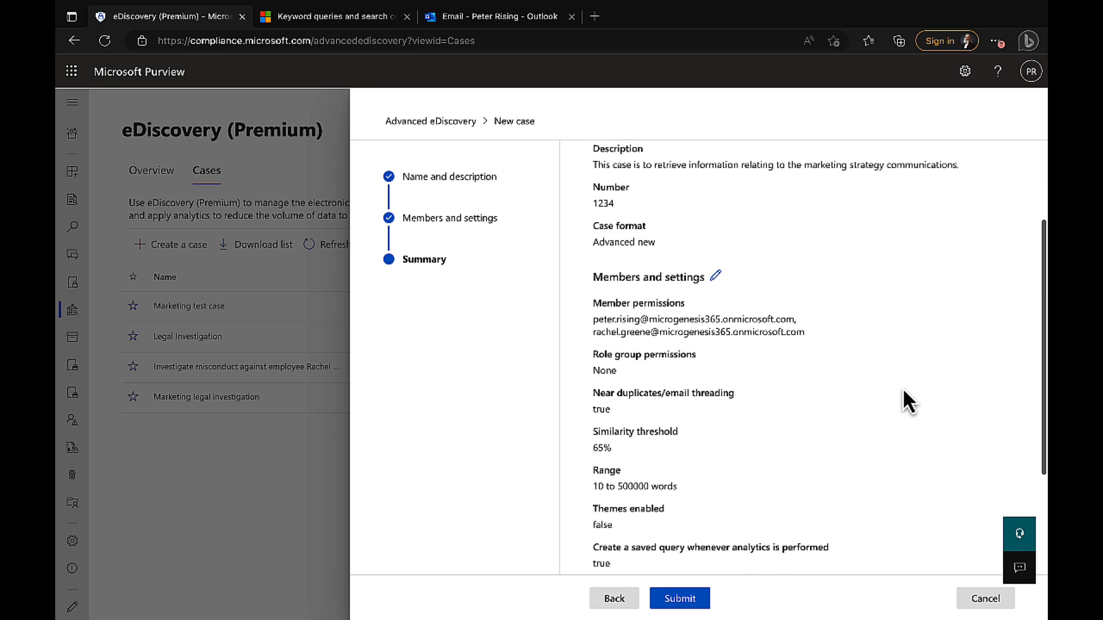
pyautogui.scroll(-3, 907, 401)
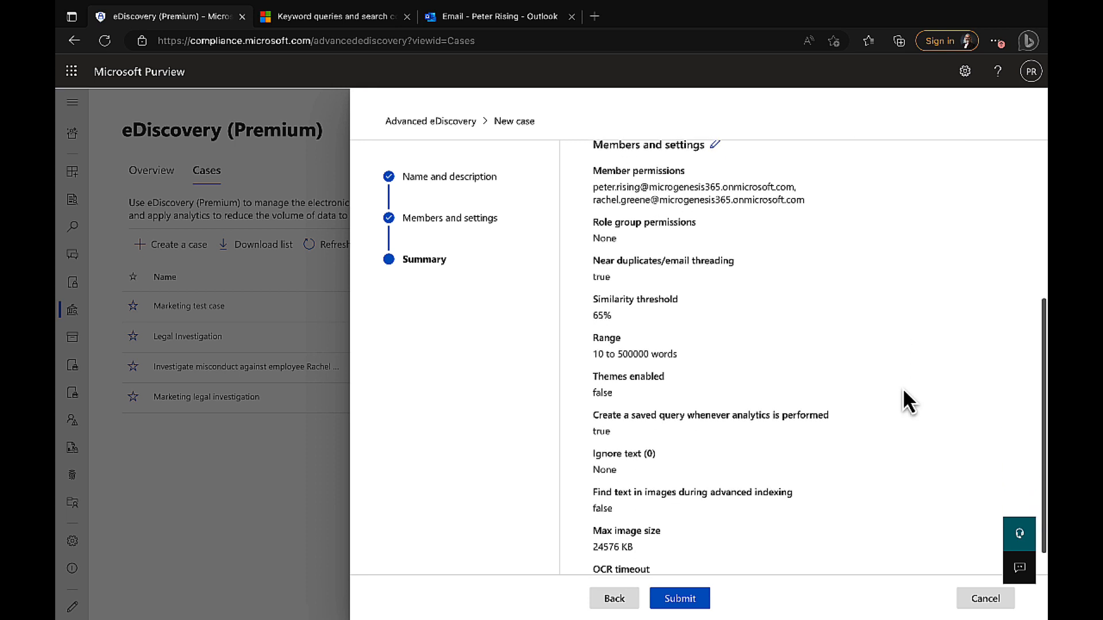
pyautogui.click(682, 603)
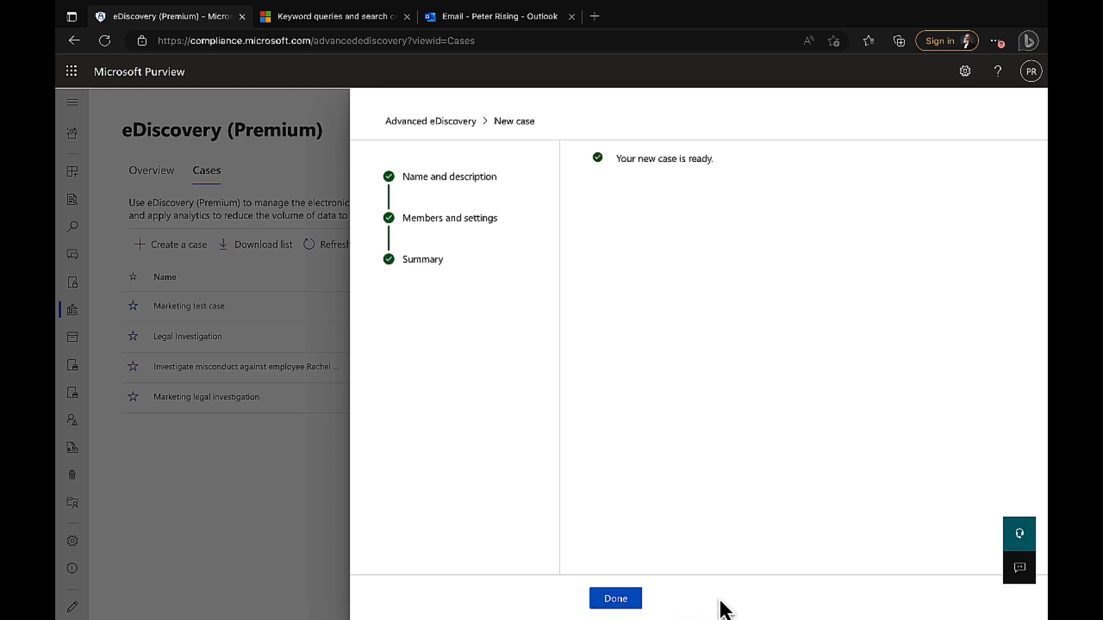
# - Finish the new case wizard and open the settings of the Marketing Department case
pyautogui.click(615, 599)
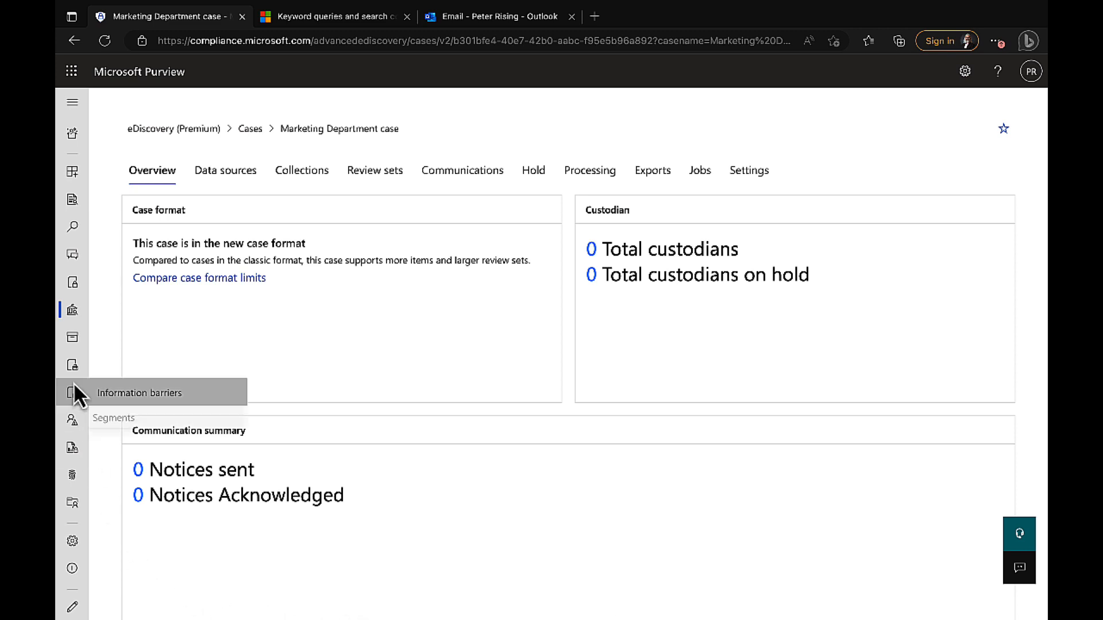
pyautogui.moveTo(77, 347)
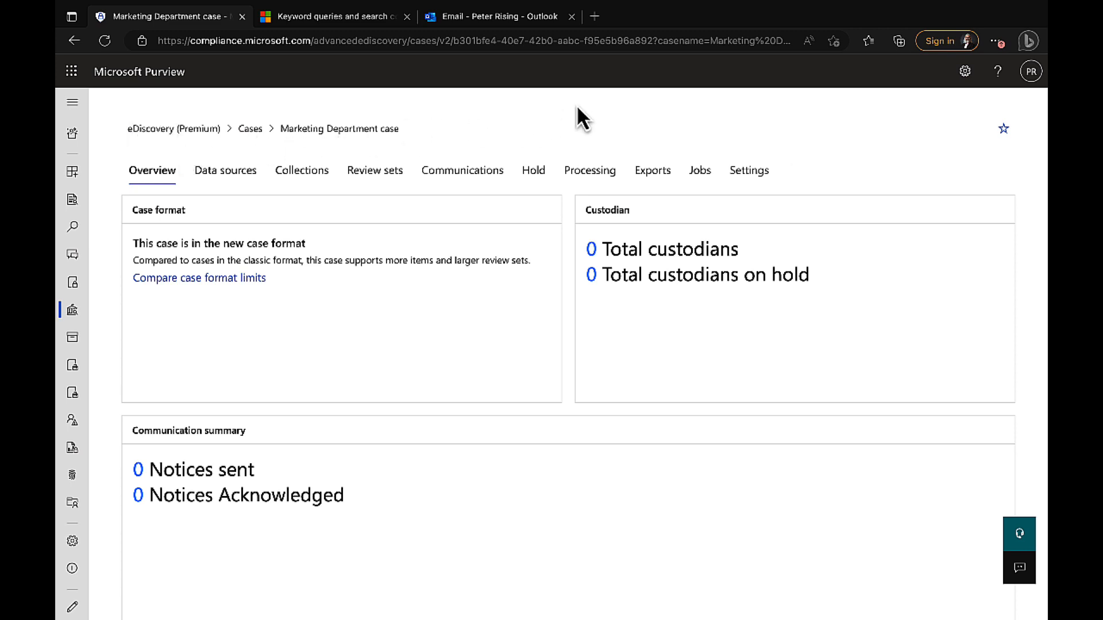
pyautogui.click(758, 172)
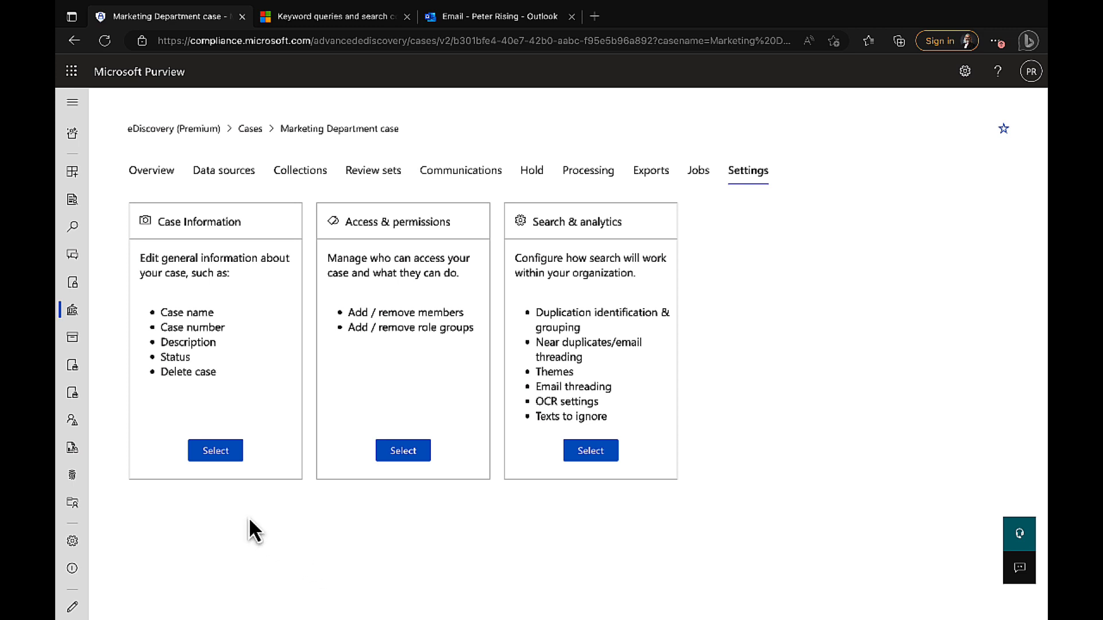
# - Examine the case information and its available case actions, as well as the members and role groups under access and permissions
pyautogui.click(207, 453)
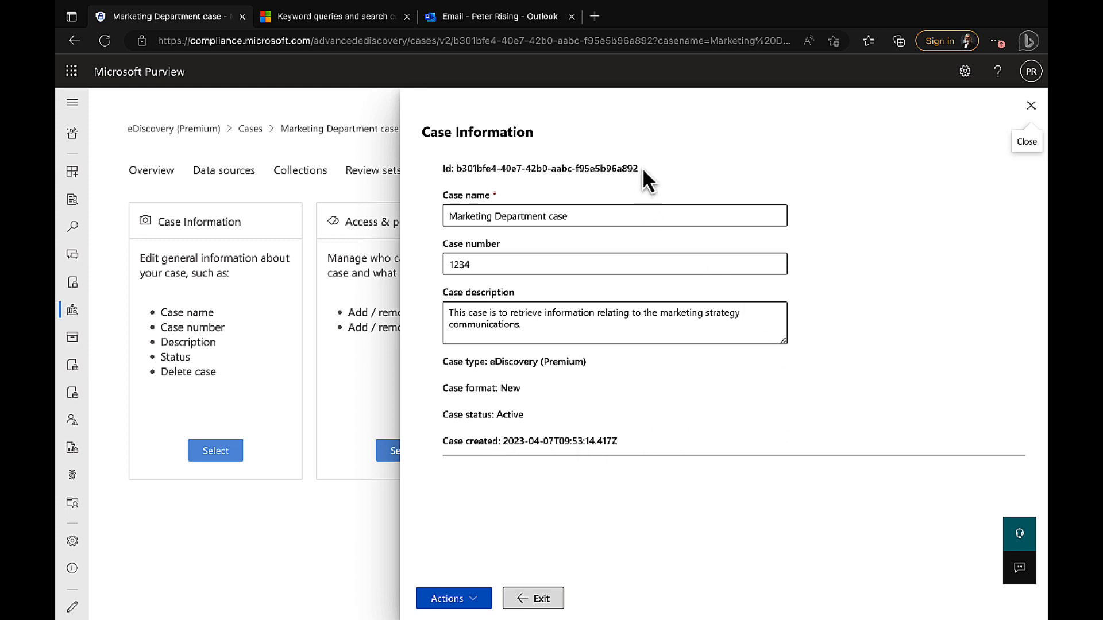
pyautogui.click(602, 218)
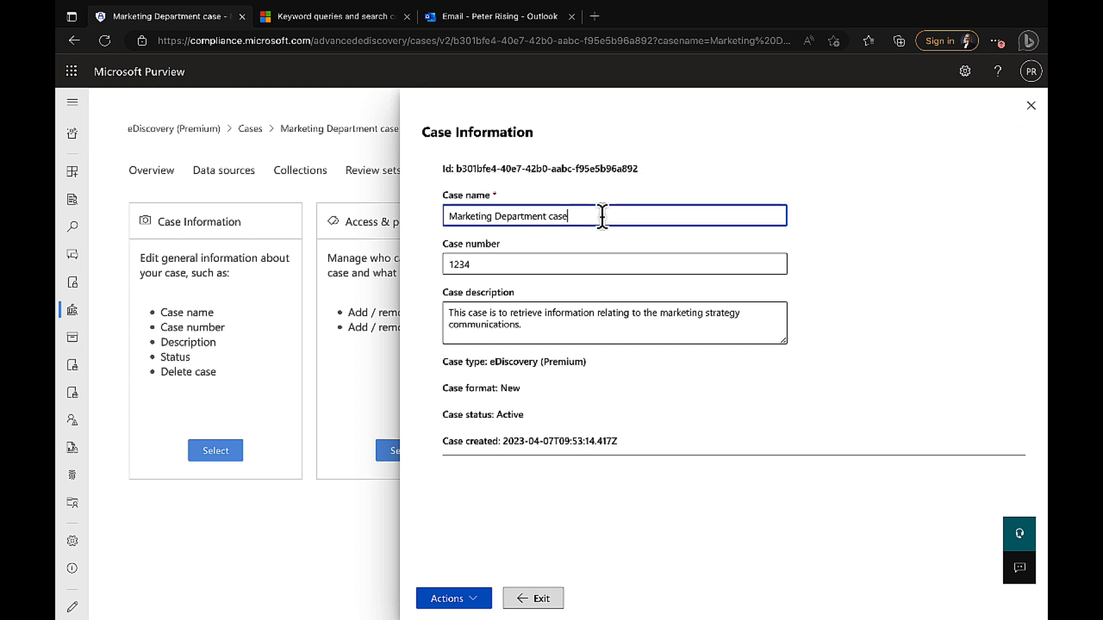
pyautogui.click(578, 266)
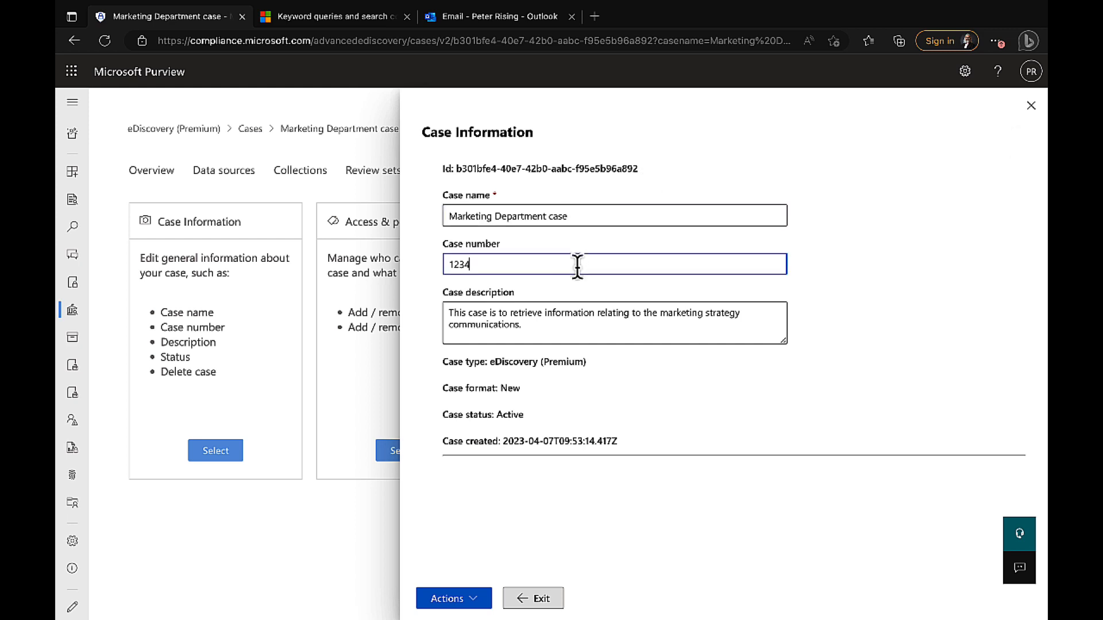
pyautogui.click(540, 328)
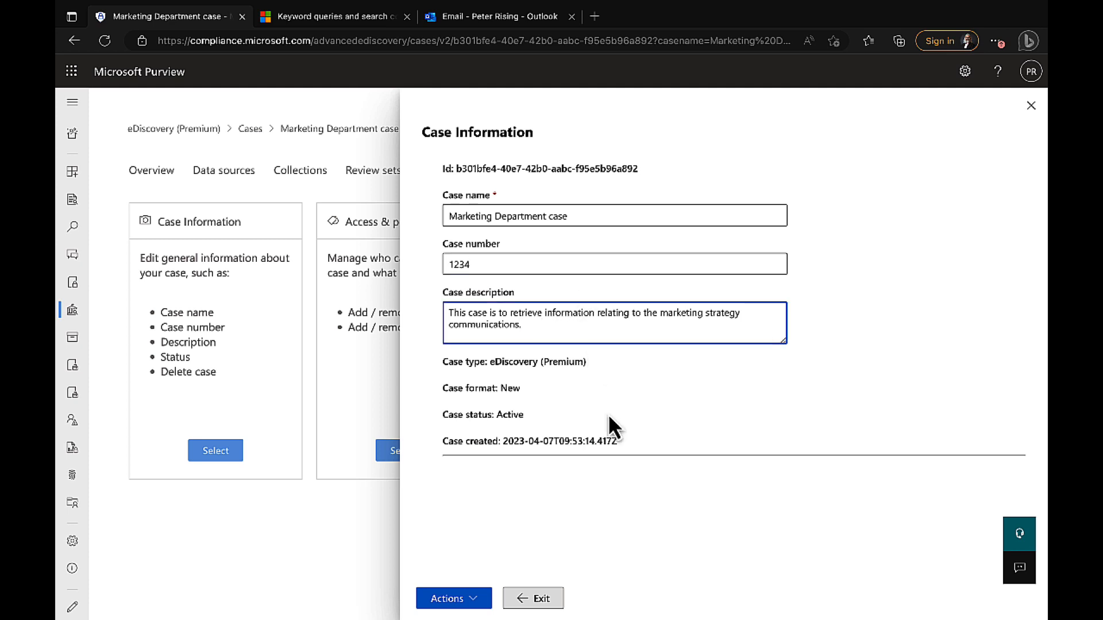
pyautogui.click(477, 603)
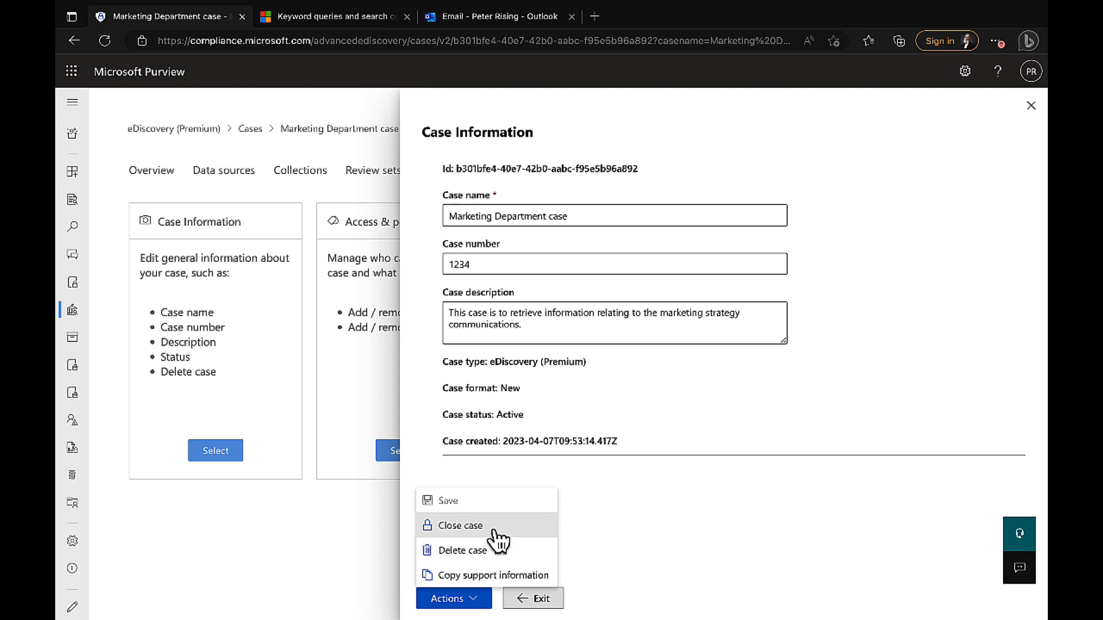
pyautogui.click(637, 538)
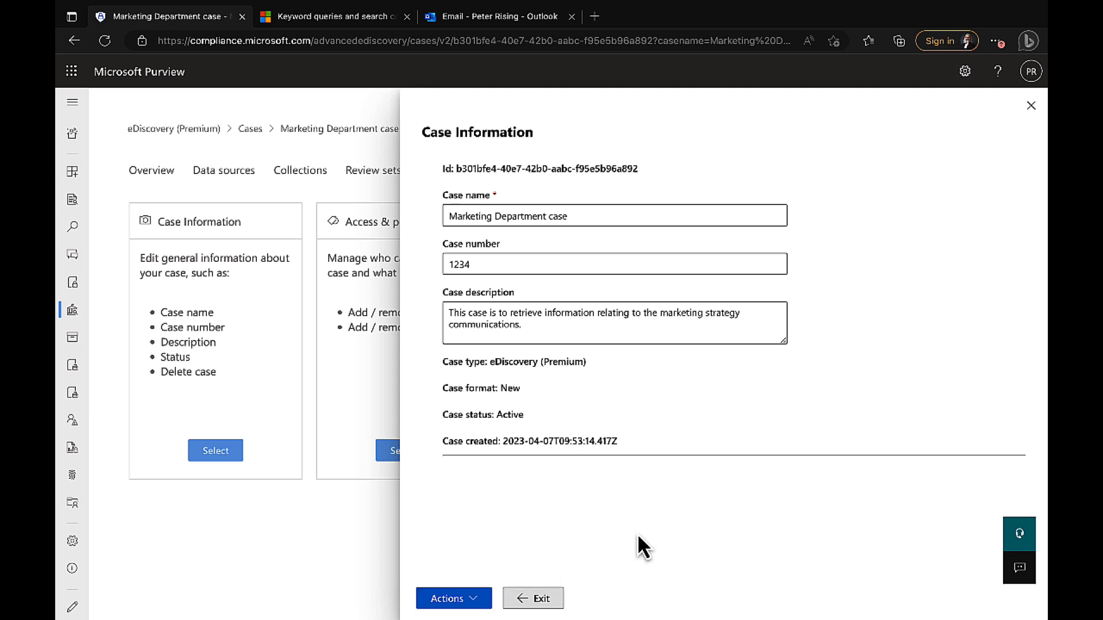
pyautogui.click(540, 598)
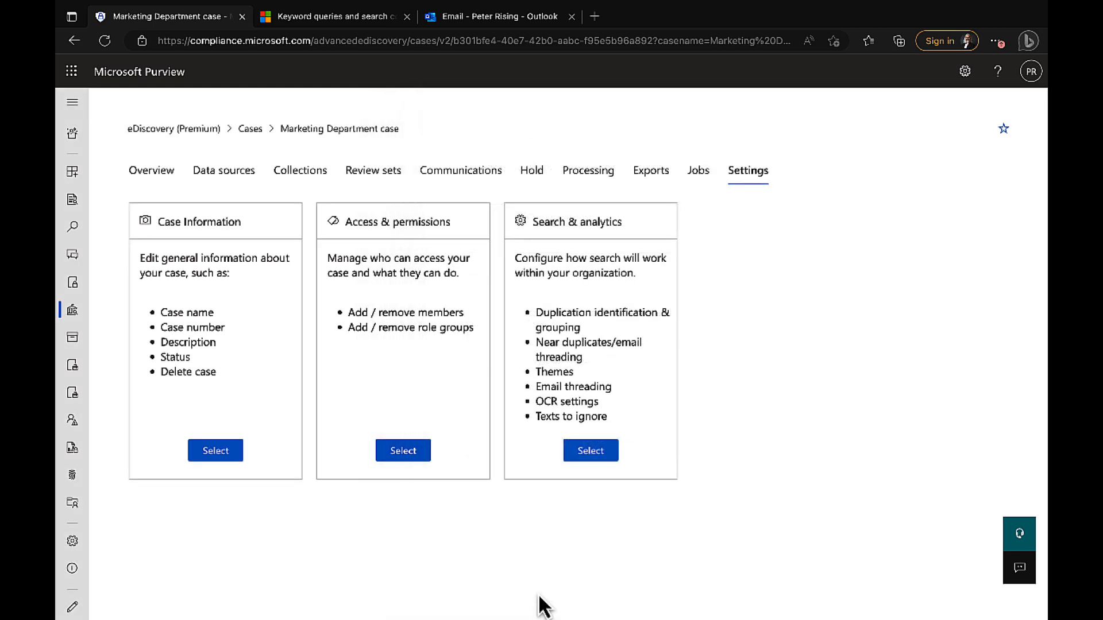
pyautogui.click(403, 450)
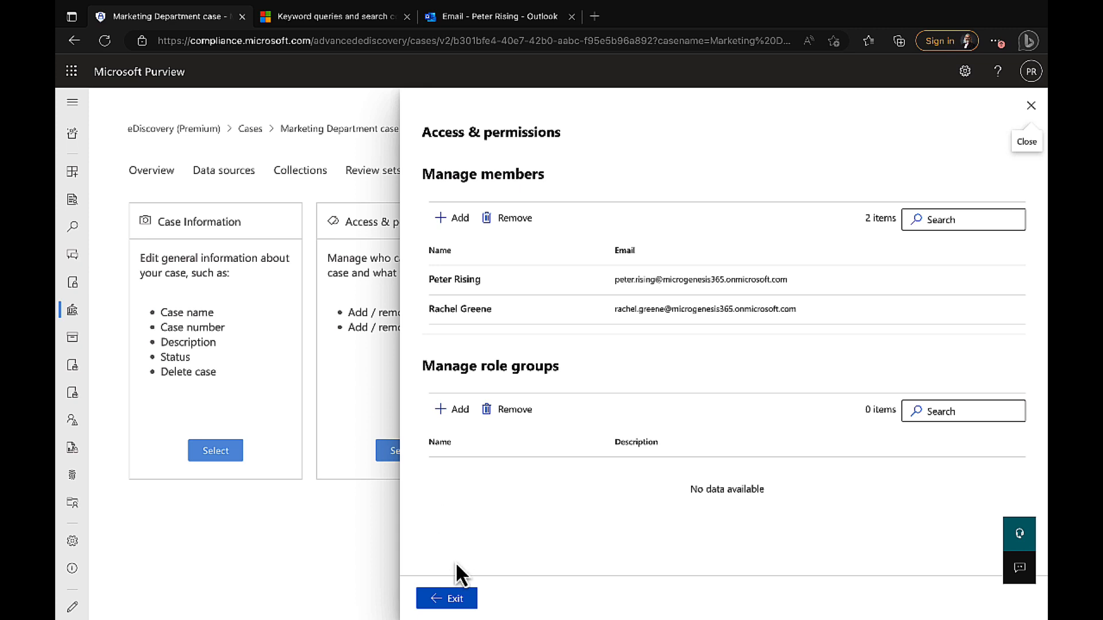
pyautogui.click(454, 600)
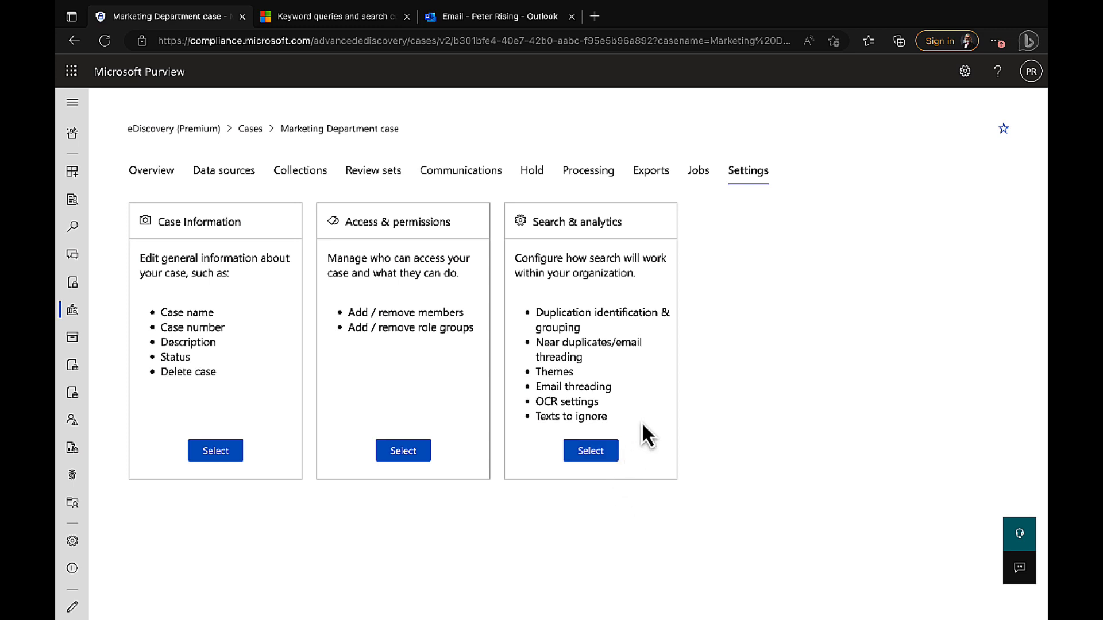
# - Examine the case's search and analytics settings, including the ignore-text fields and the modules they can apply to
pyautogui.click(592, 451)
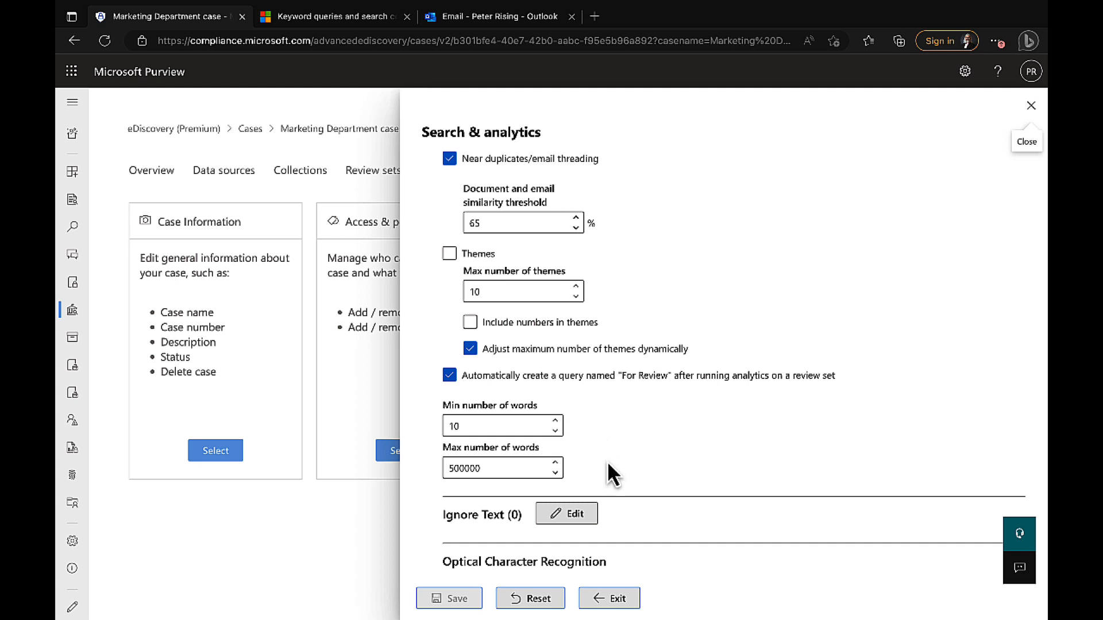
pyautogui.scroll(-1, 606, 466)
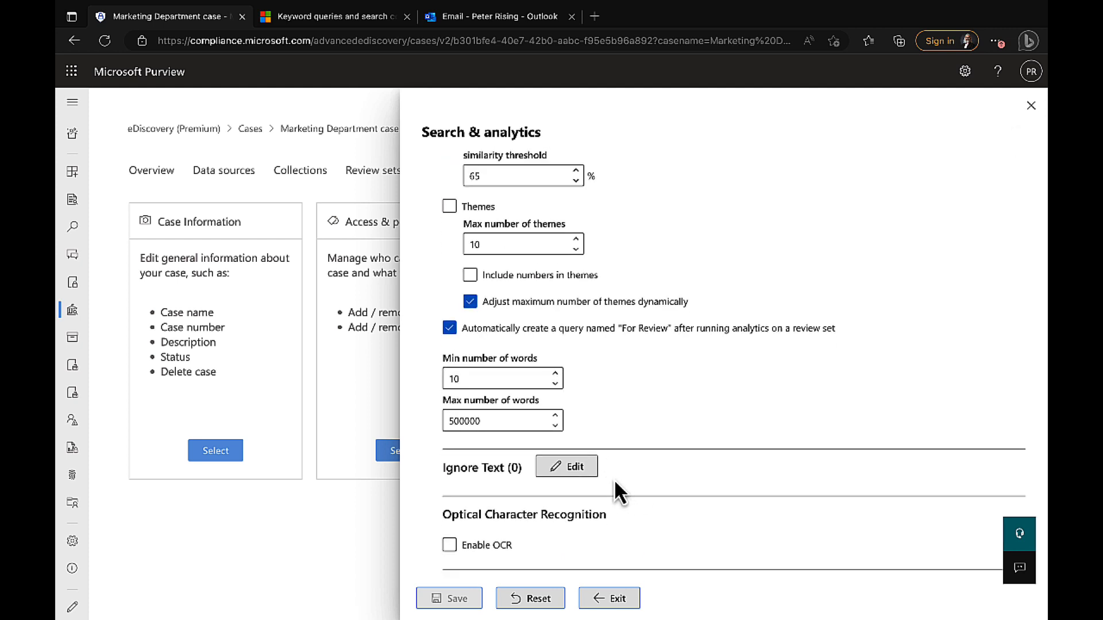
pyautogui.click(572, 468)
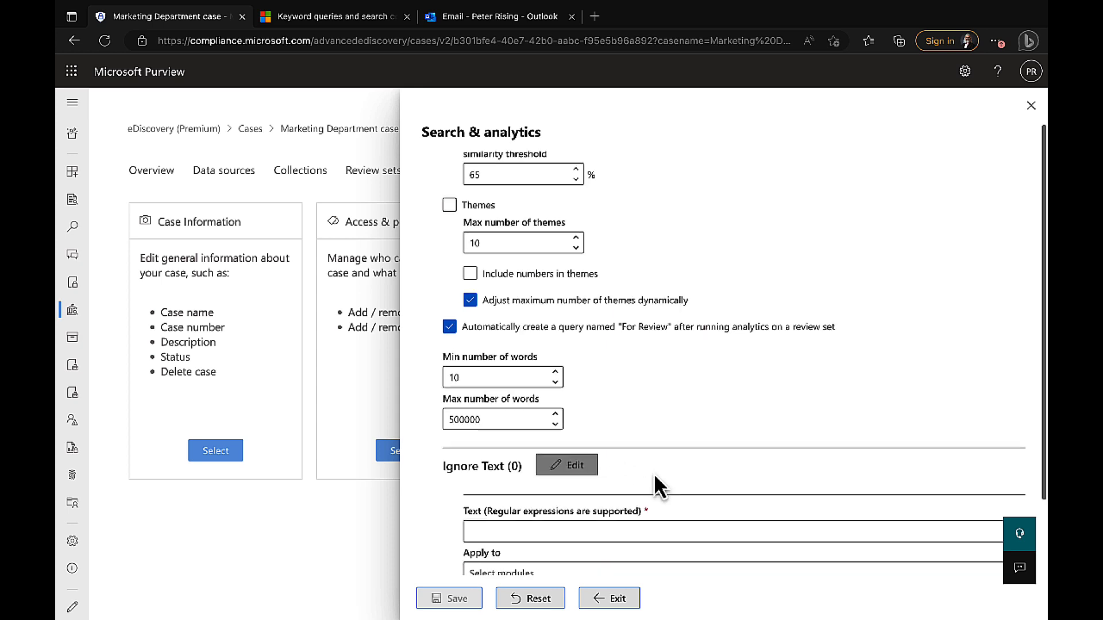
pyautogui.scroll(-3, 655, 477)
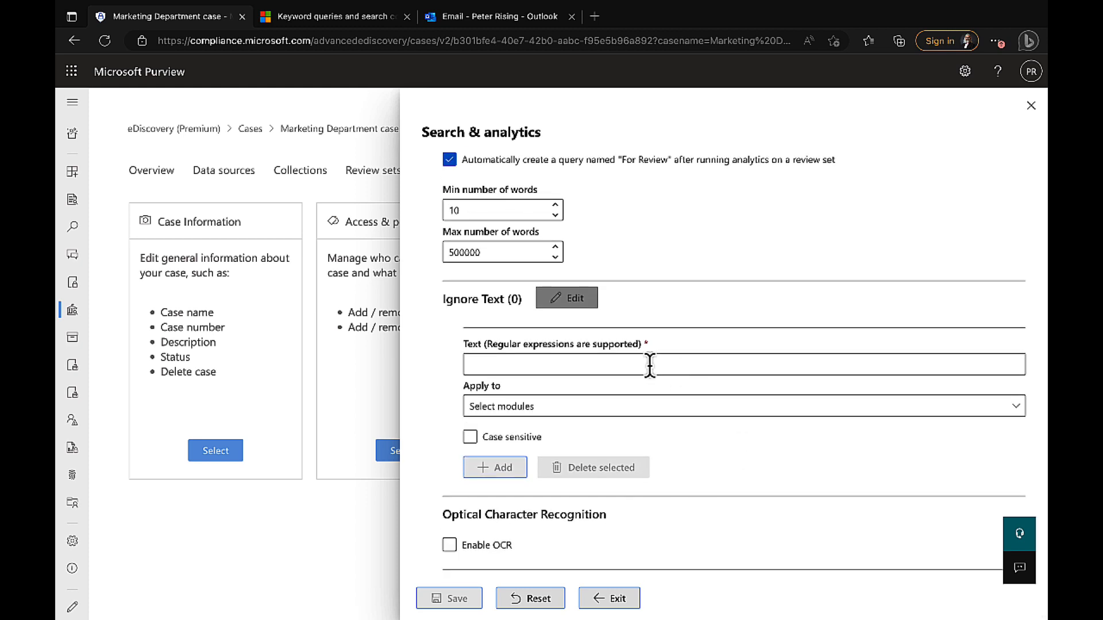
pyautogui.click(693, 408)
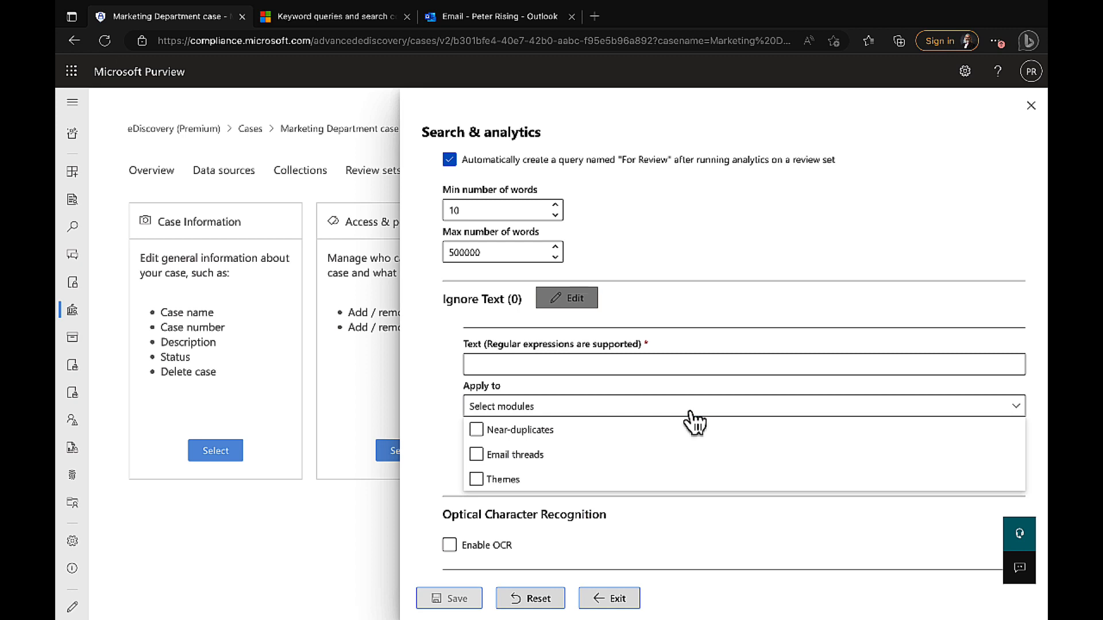
pyautogui.click(691, 411)
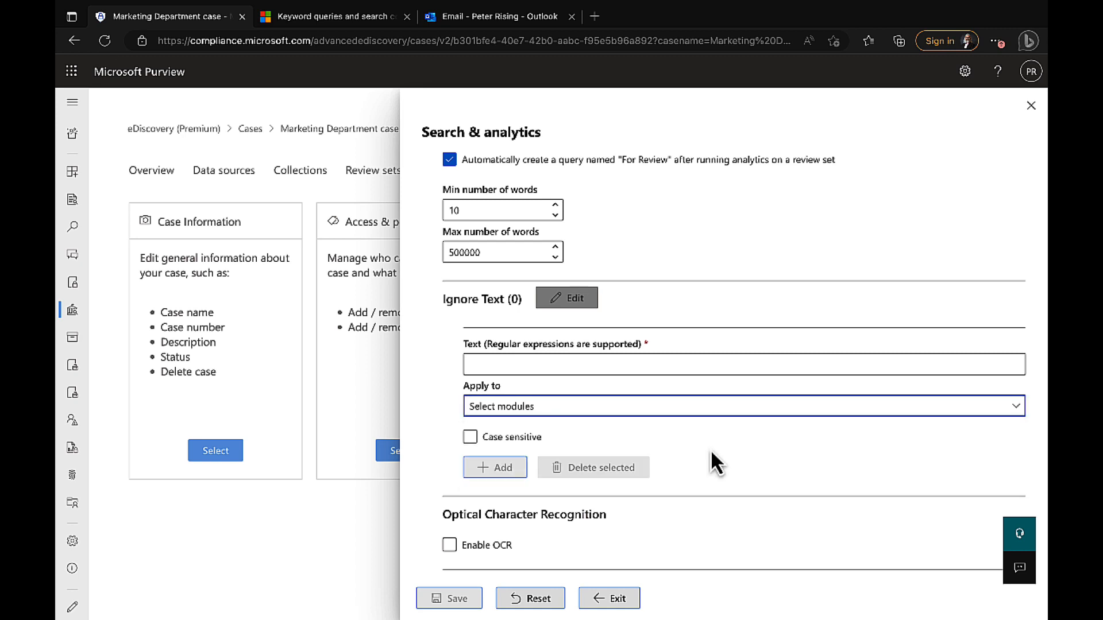
# - Enable optical character recognition for the case with its default options, save the change and leave the search and analytics settings
pyautogui.click(448, 547)
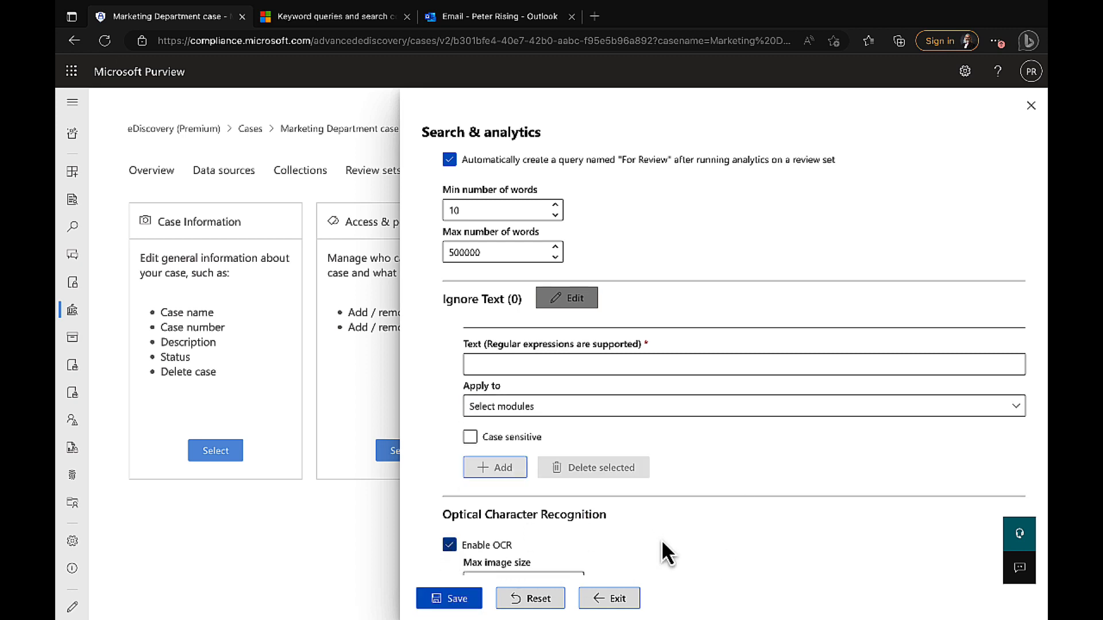
pyautogui.scroll(-2, 661, 539)
pyautogui.scroll(-1, 660, 551)
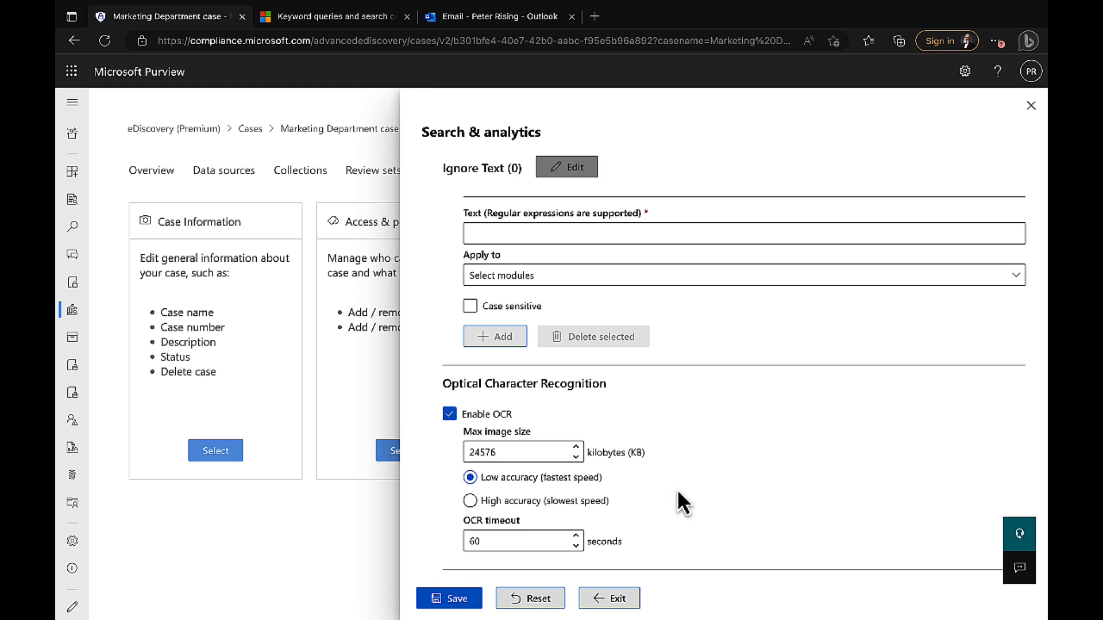
pyautogui.click(451, 600)
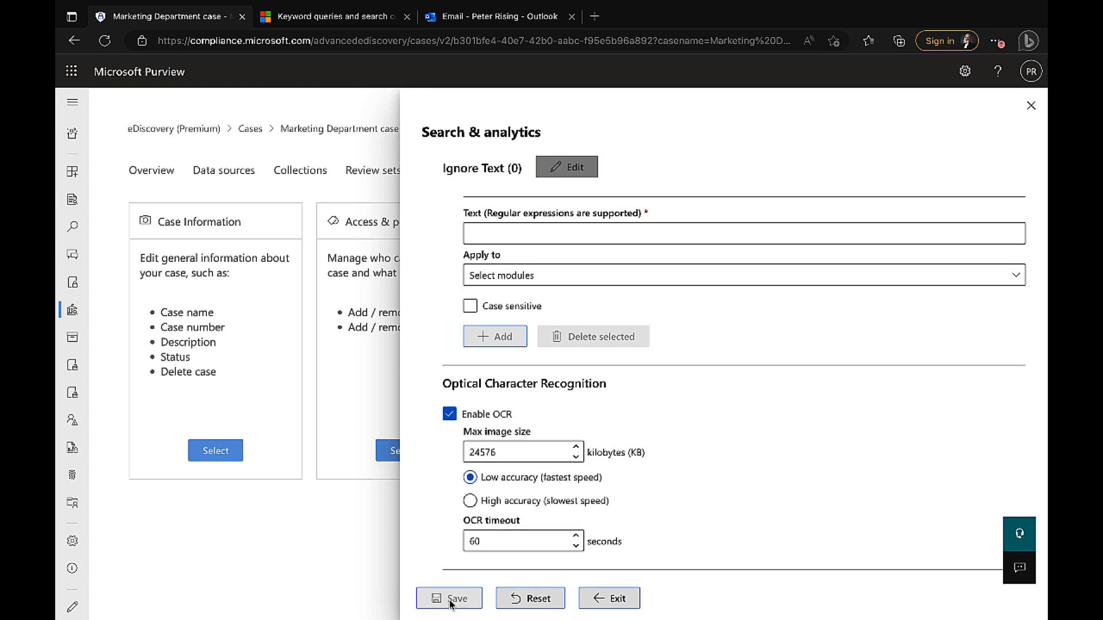
pyautogui.click(611, 603)
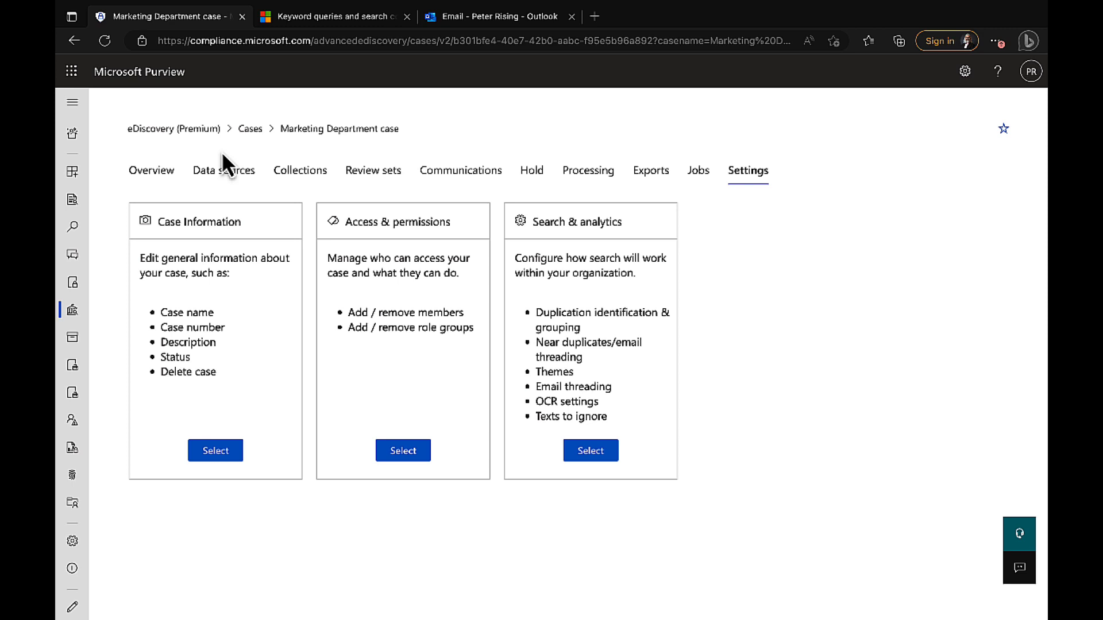
# - Start adding new custodians to the case's data sources and select the administrator as the first custodian
pyautogui.click(231, 184)
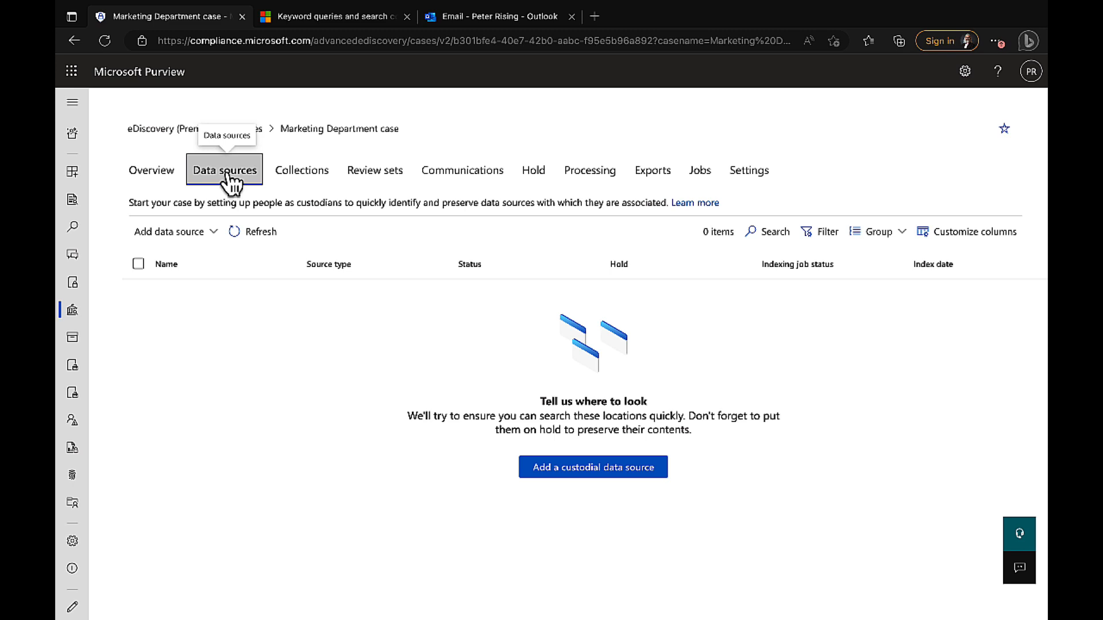
pyautogui.click(213, 241)
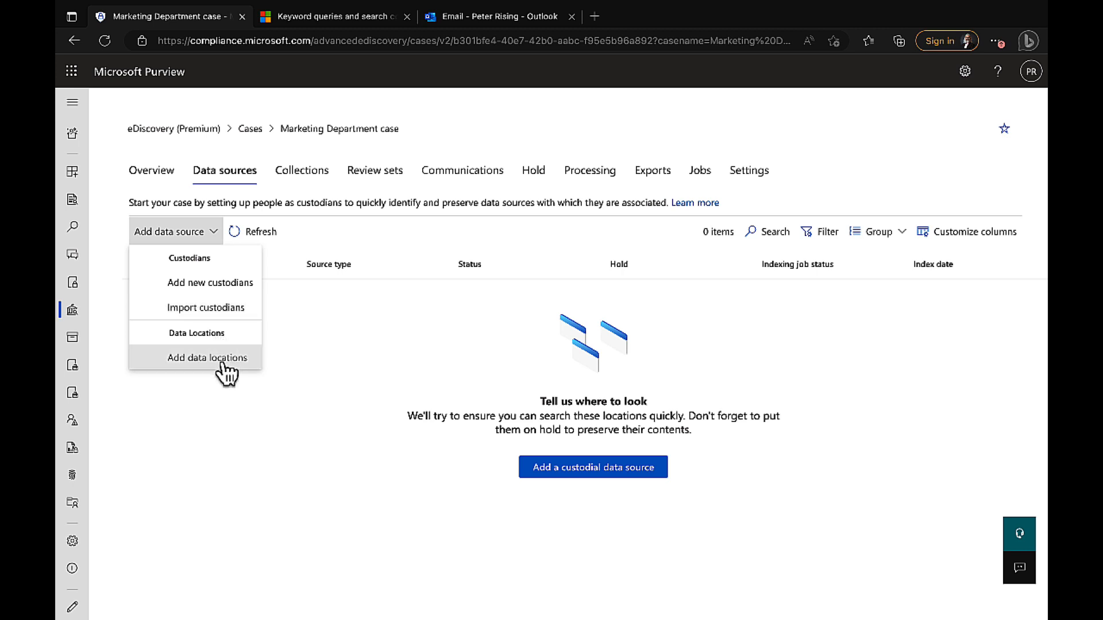
pyautogui.click(221, 296)
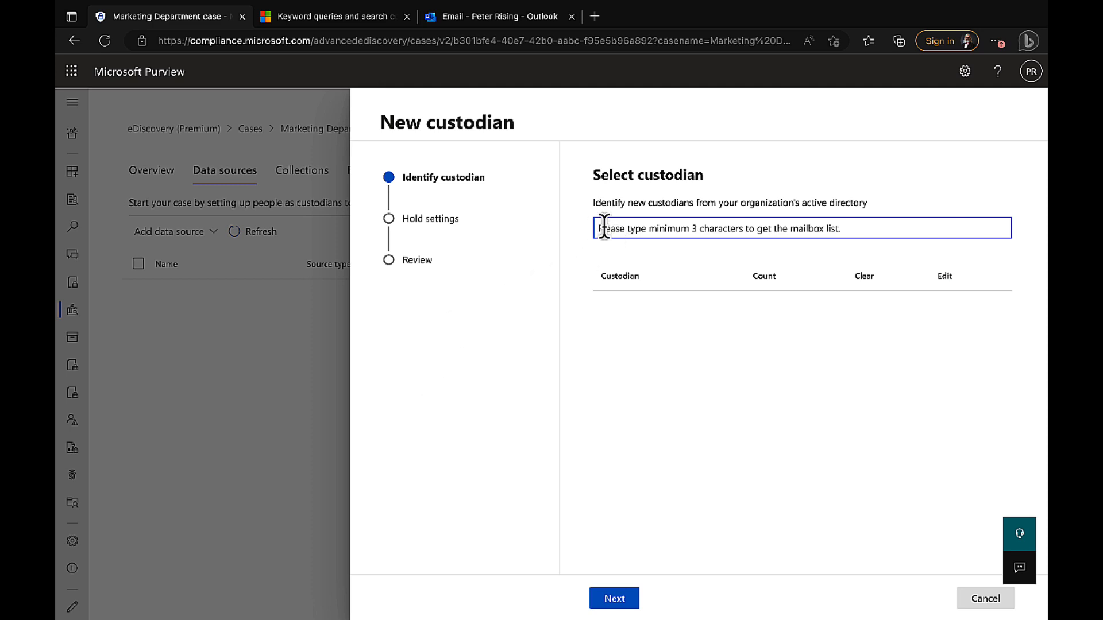
pyautogui.write('peter')
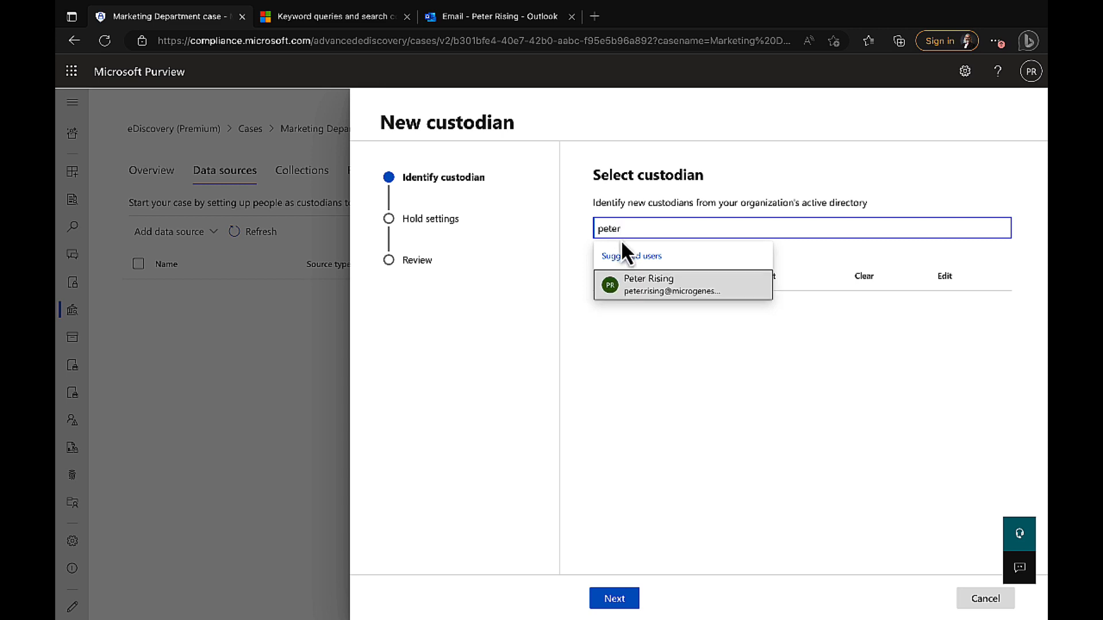
pyautogui.click(657, 290)
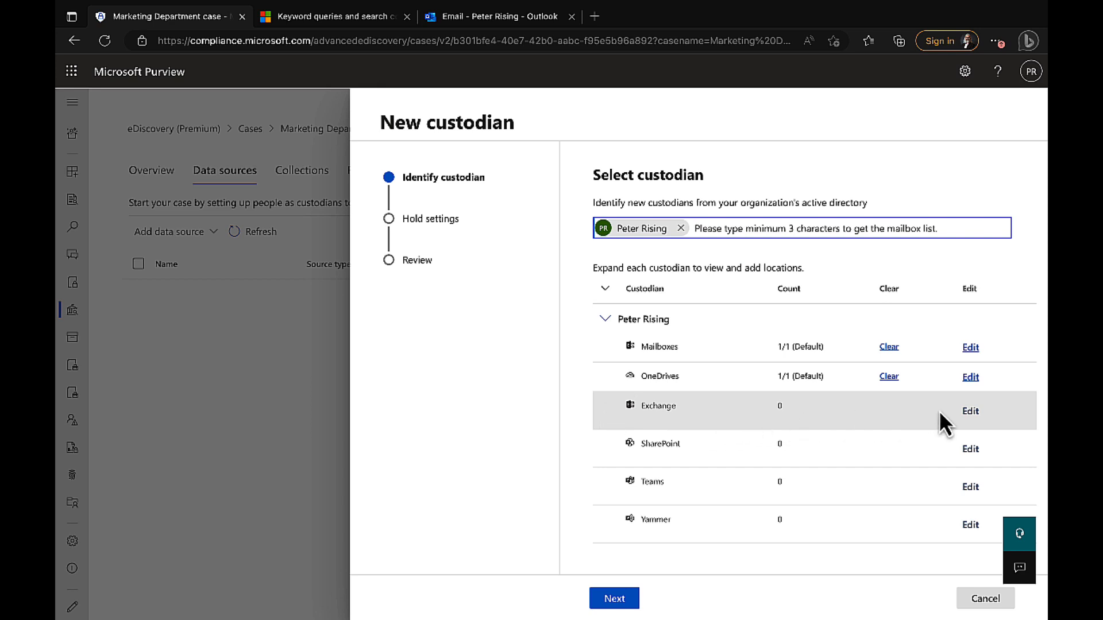
# - Assign the MS-500 SharePoint site to the first custodian as an additional data location
pyautogui.click(971, 451)
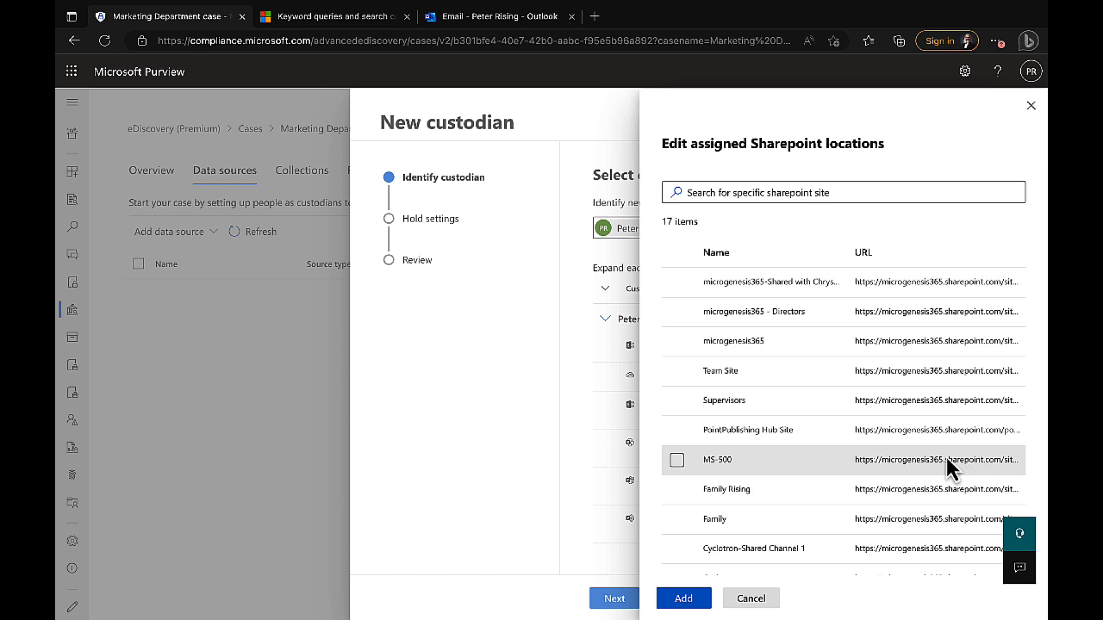
pyautogui.scroll(-3, 846, 404)
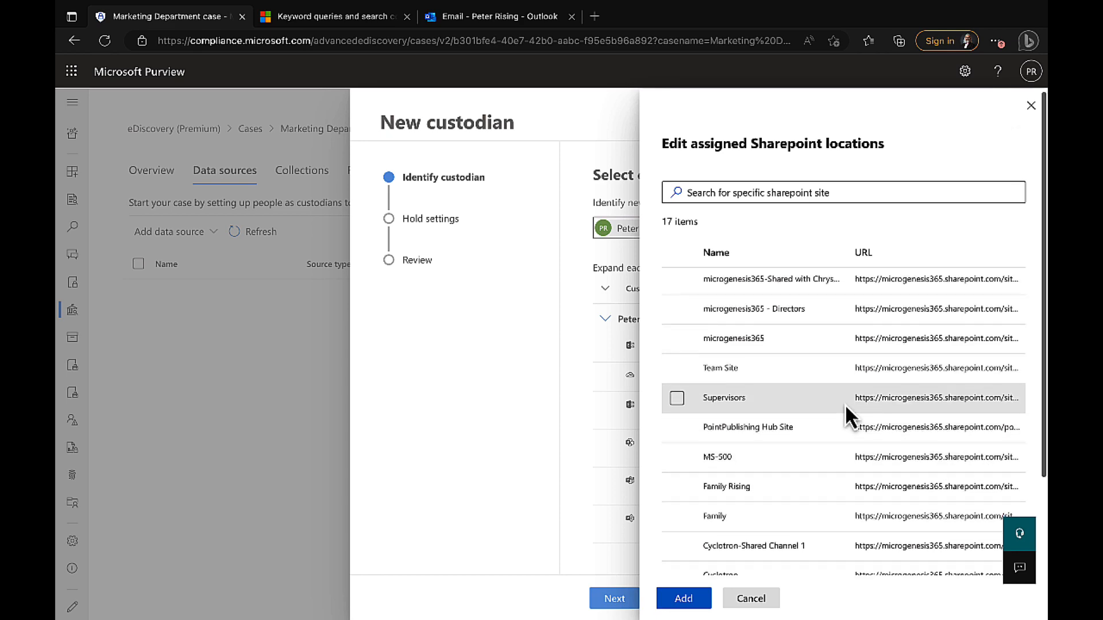
pyautogui.scroll(-3, 846, 404)
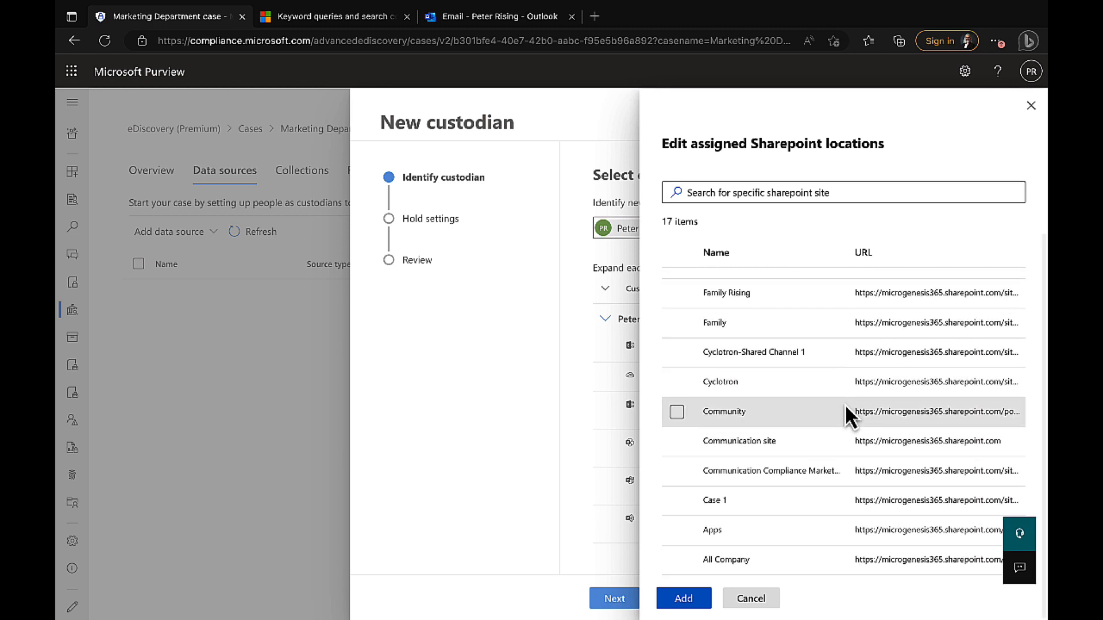
pyautogui.scroll(3, 845, 405)
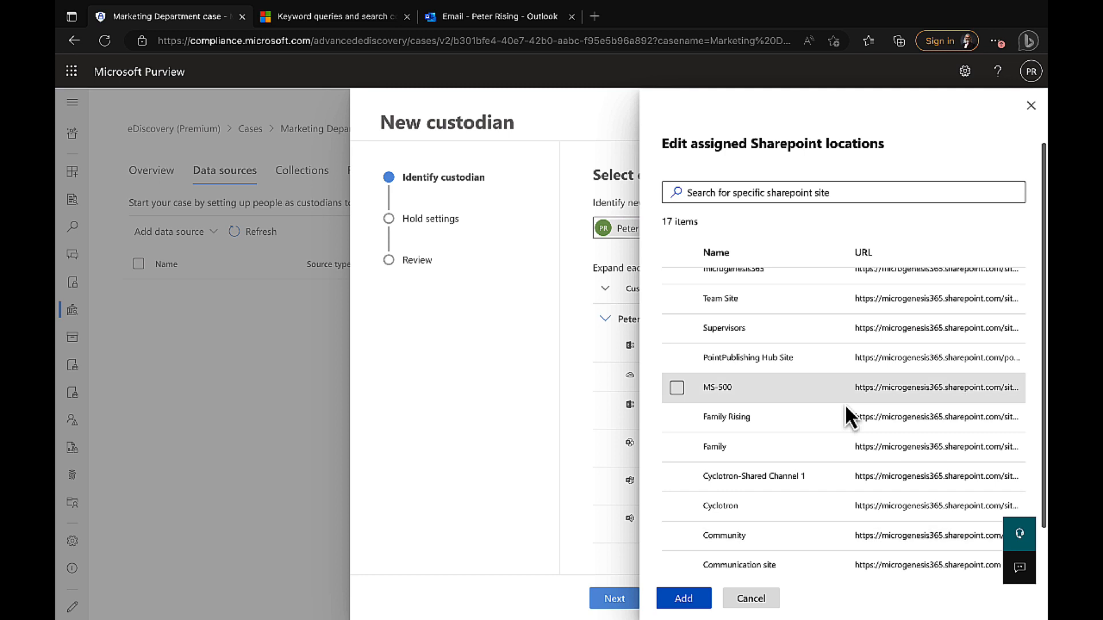
pyautogui.click(677, 389)
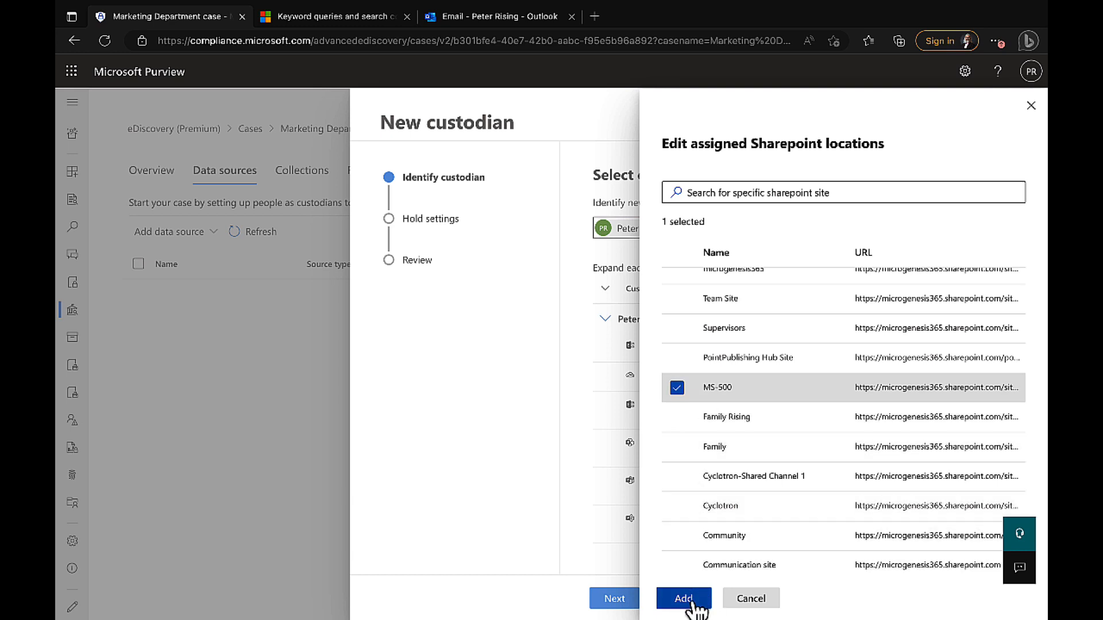
pyautogui.click(684, 599)
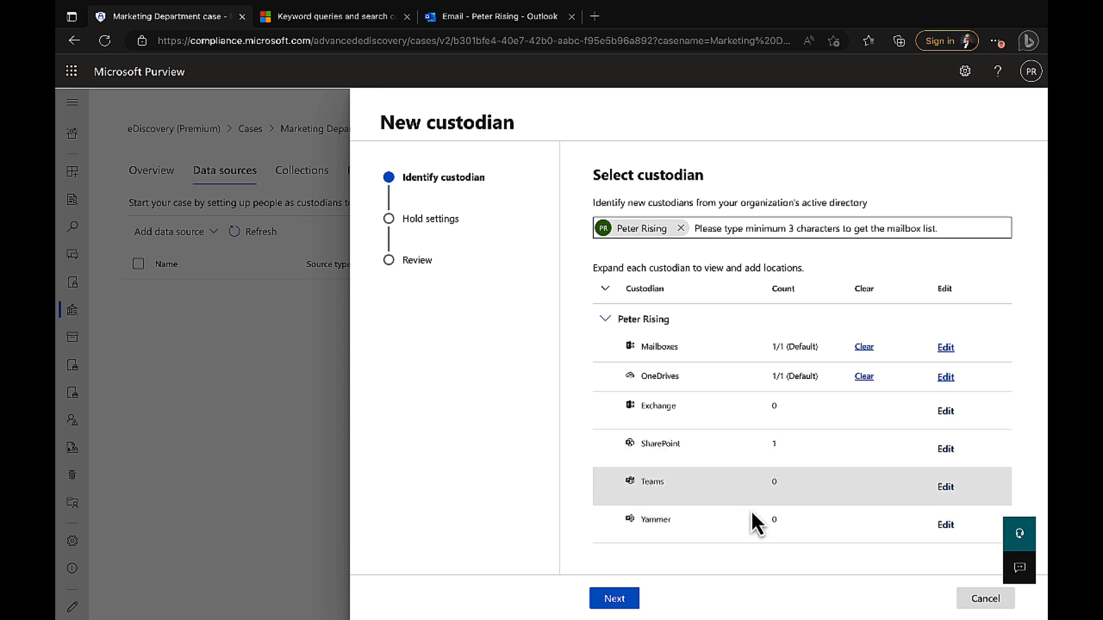
# - Select a second custodian by searching the organization's directory and expand that custodian's data locations for review
pyautogui.click(752, 228)
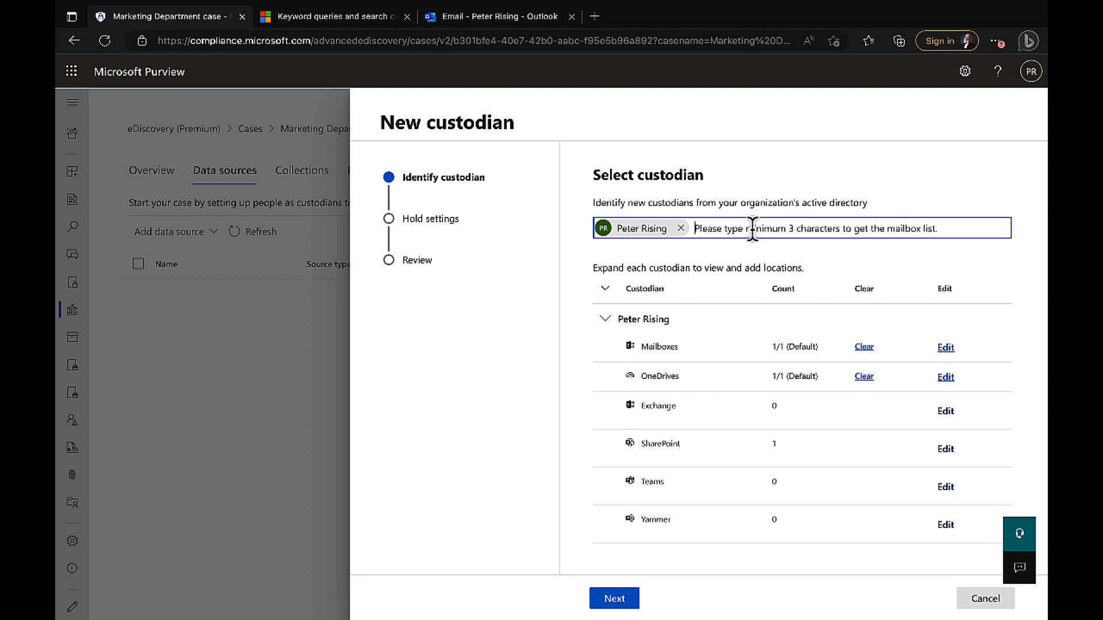
pyautogui.write('rache')
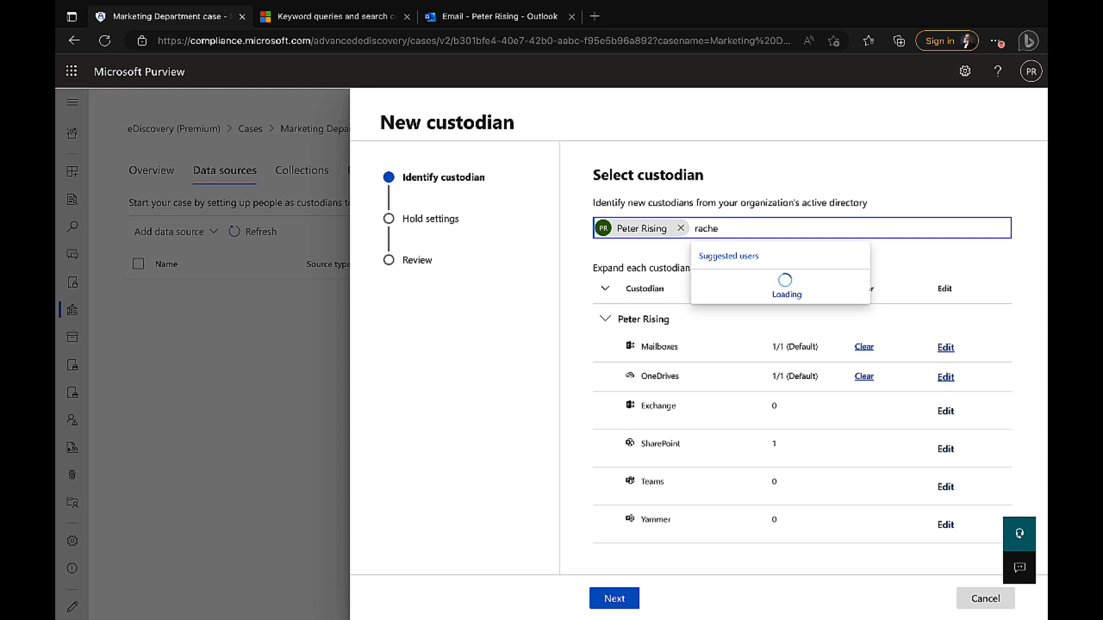
pyautogui.click(786, 288)
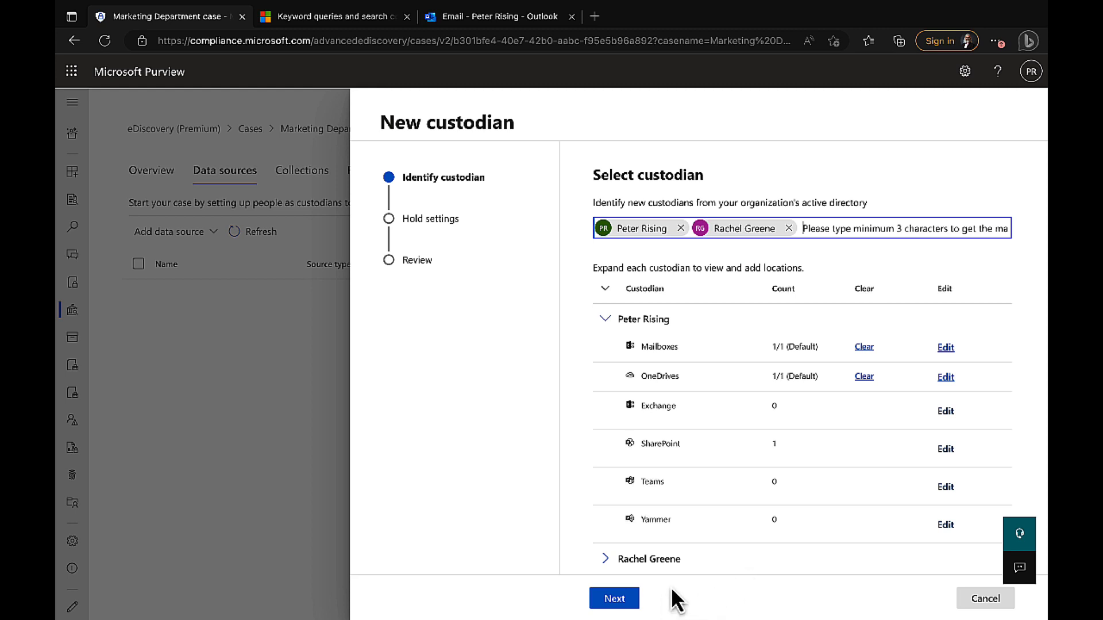
pyautogui.click(605, 560)
pyautogui.scroll(-2, 743, 529)
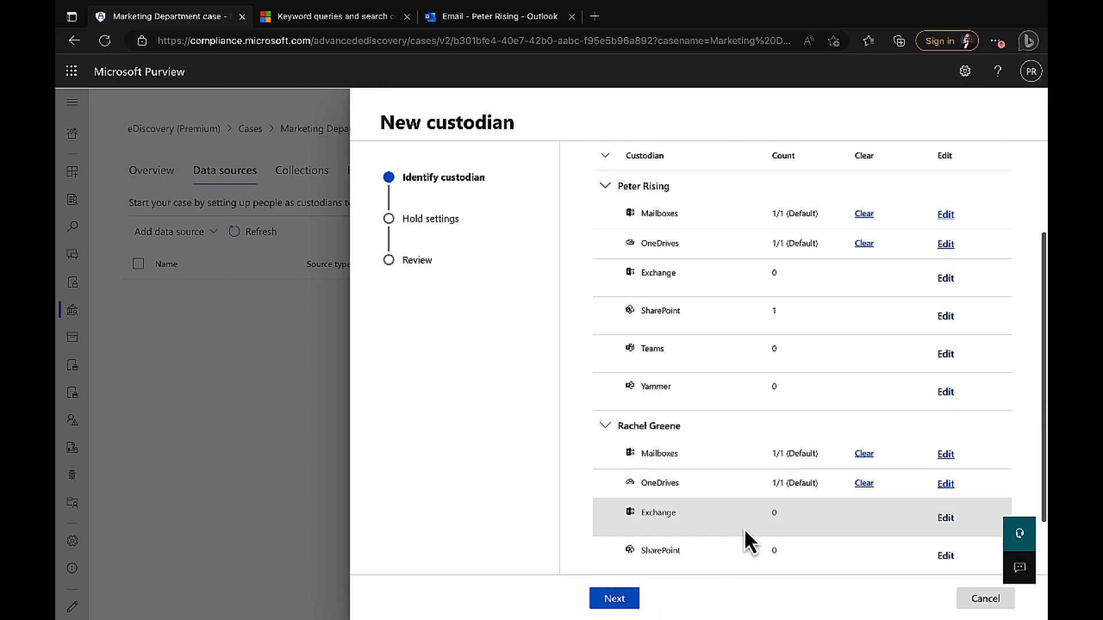
pyautogui.scroll(-1, 743, 529)
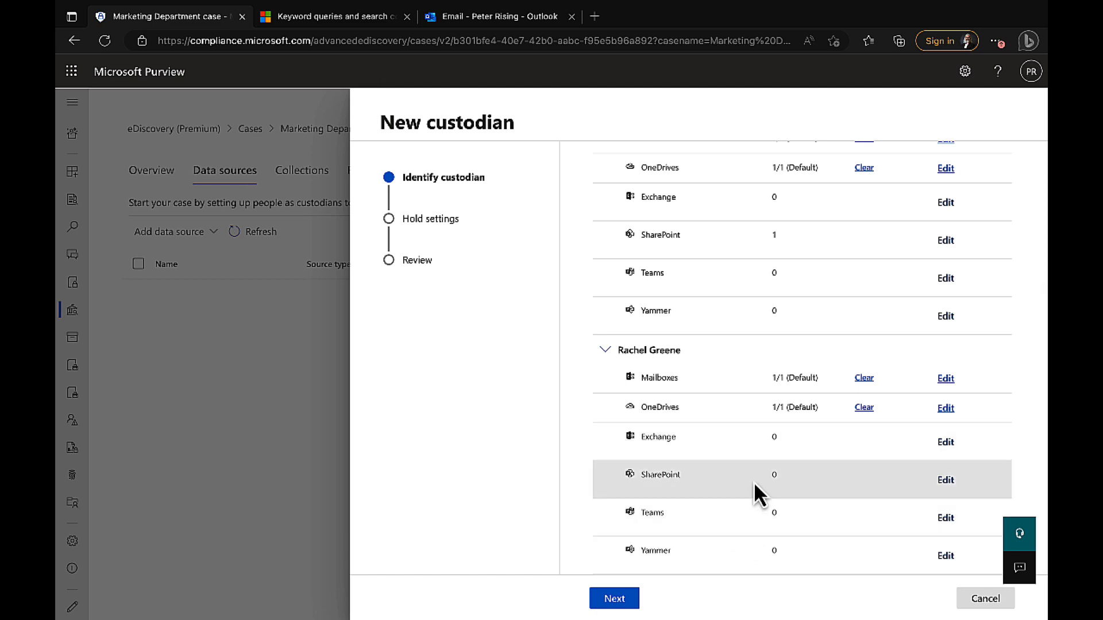
# - Keep both custodians on hold, review their data locations and submit them to the case
pyautogui.click(614, 598)
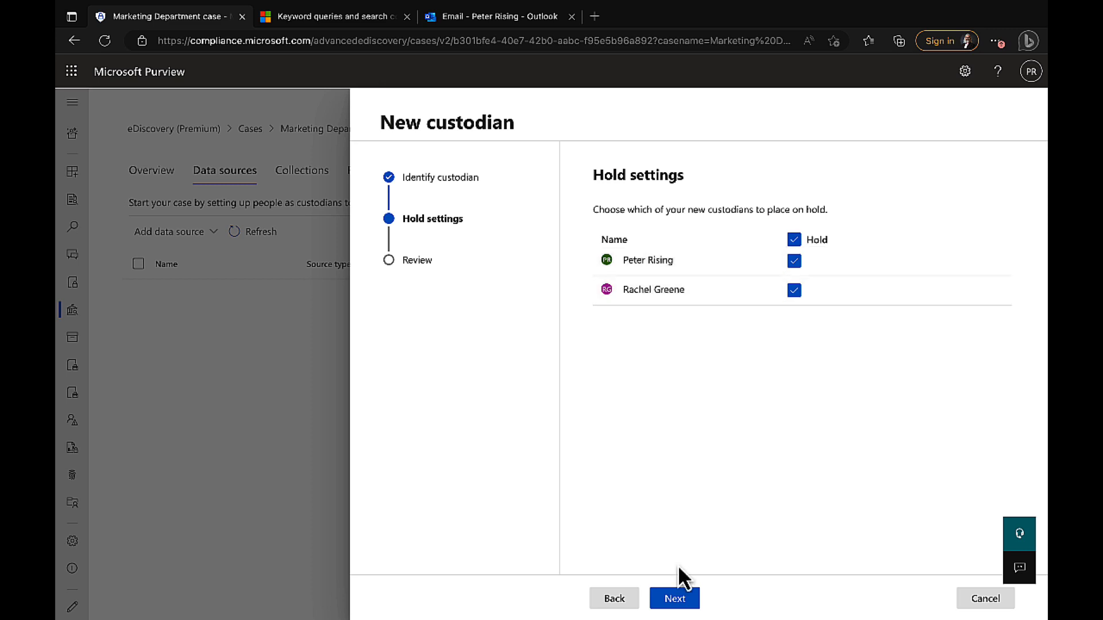
pyautogui.click(674, 603)
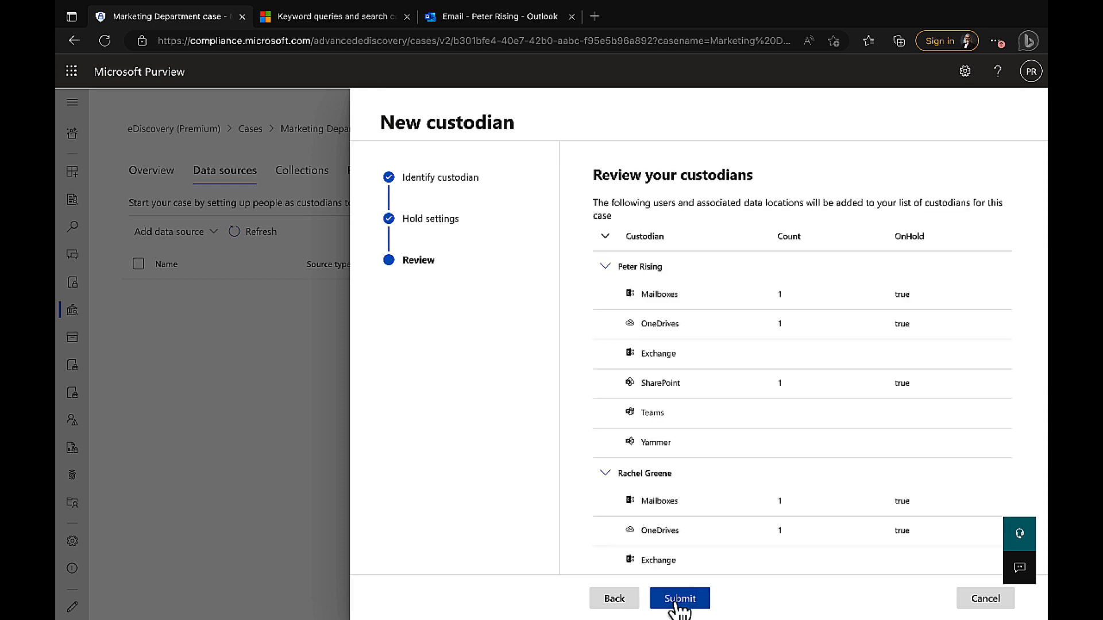
pyautogui.scroll(-2, 698, 531)
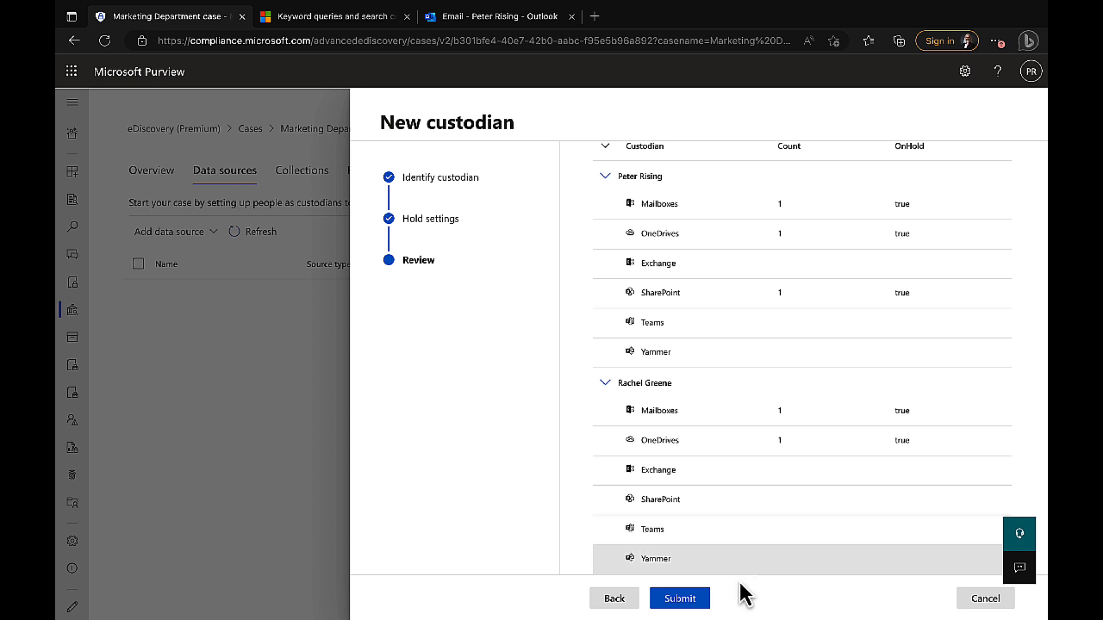
pyautogui.click(684, 600)
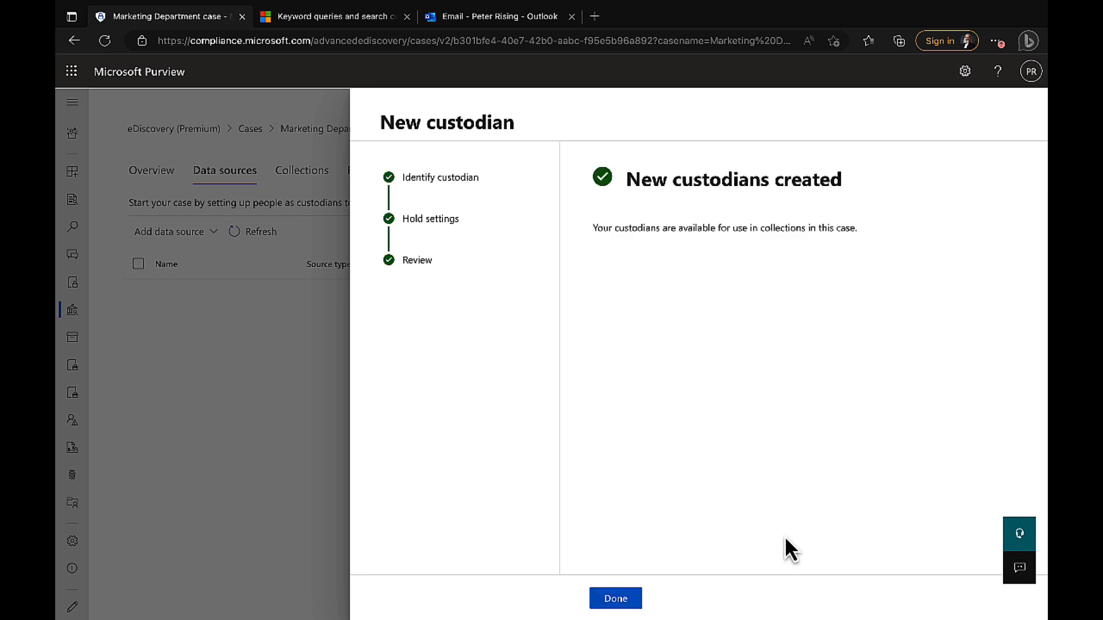
pyautogui.click(618, 600)
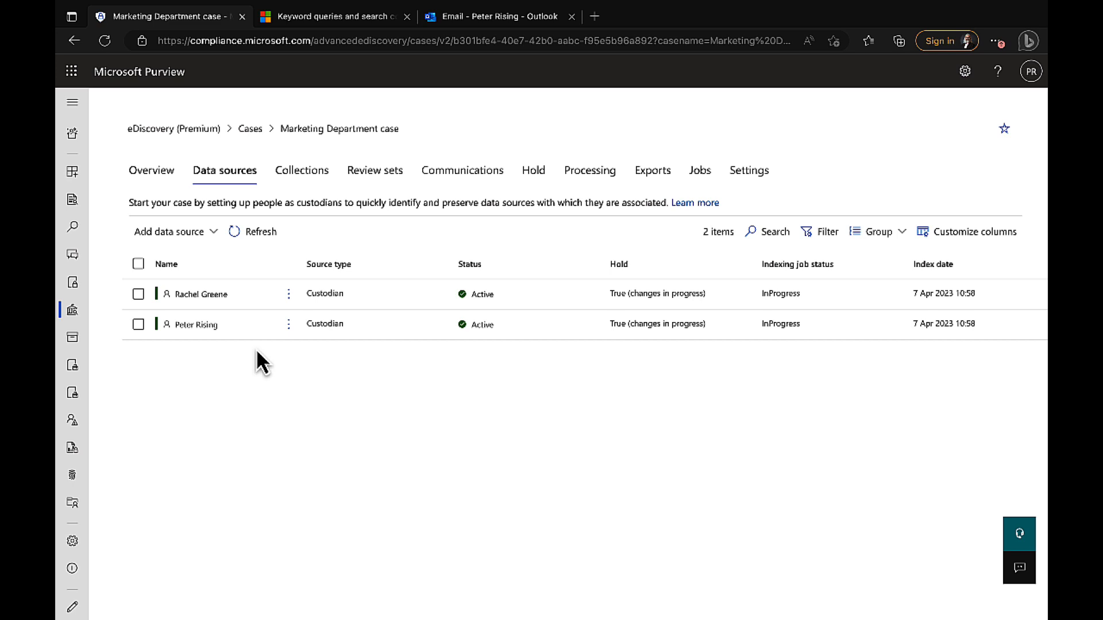
# - Start a custodian import and read the detailed preparation guidance on limits and requirements for the CSV file
pyautogui.click(213, 233)
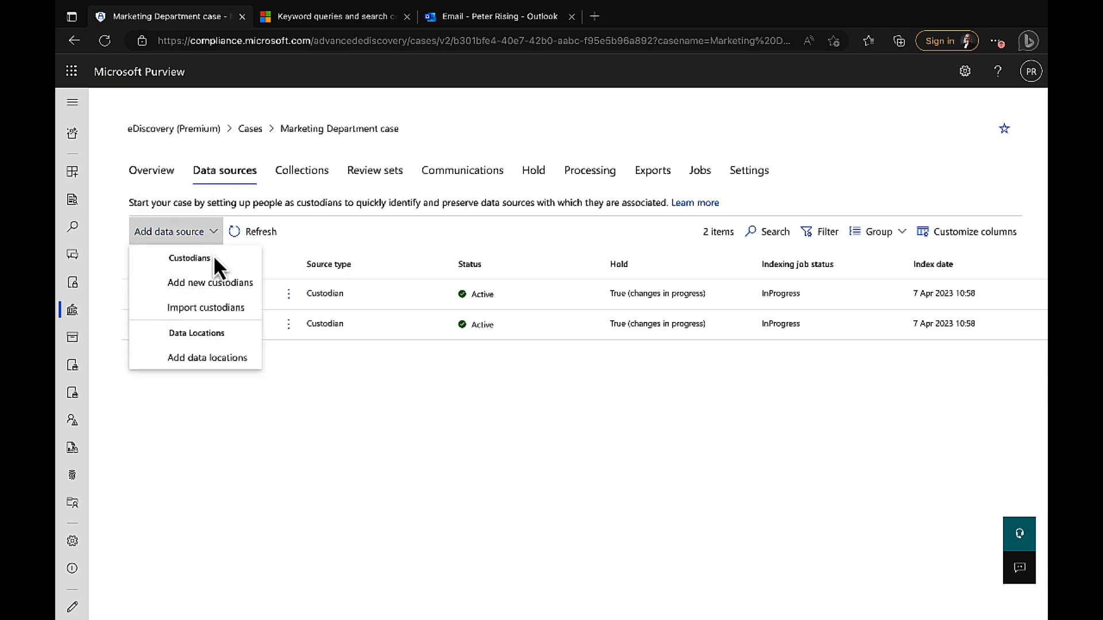
pyautogui.click(219, 311)
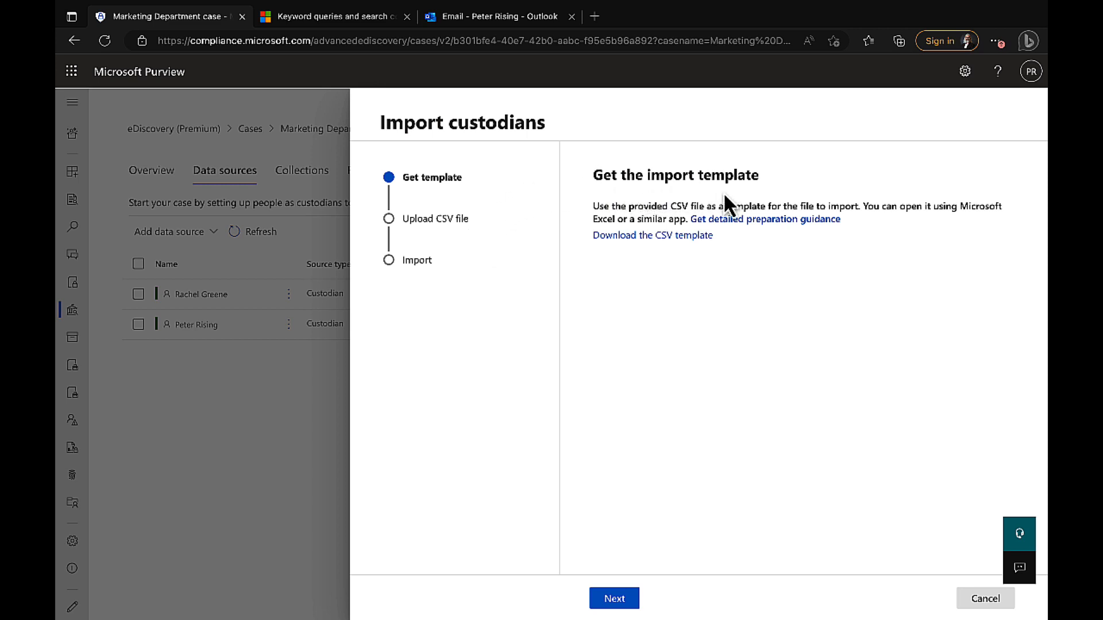
pyautogui.click(759, 222)
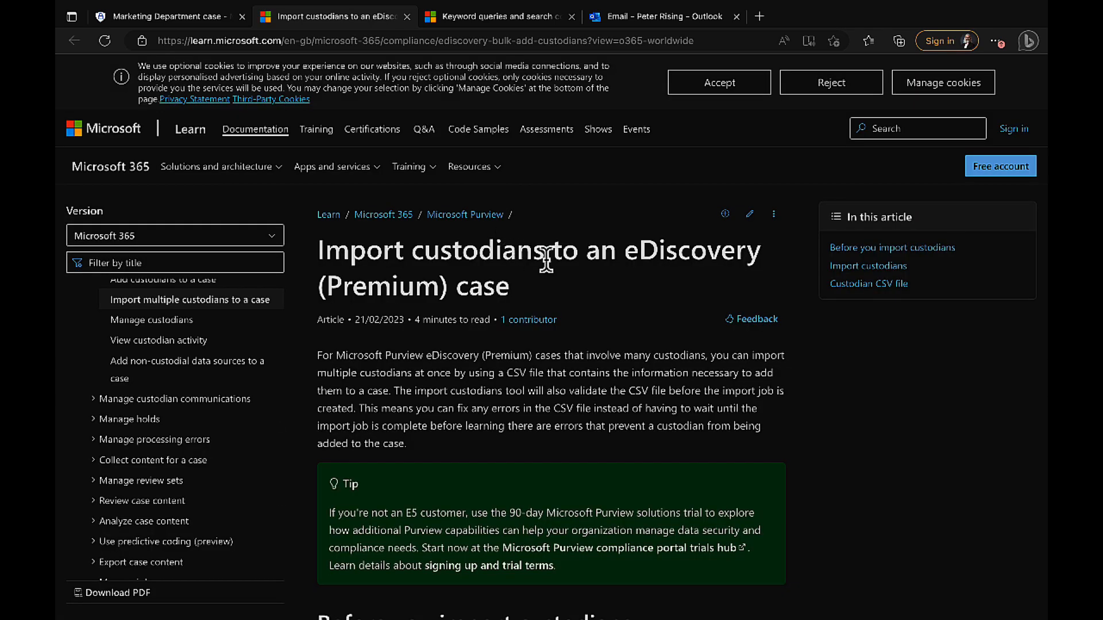
pyautogui.click(718, 86)
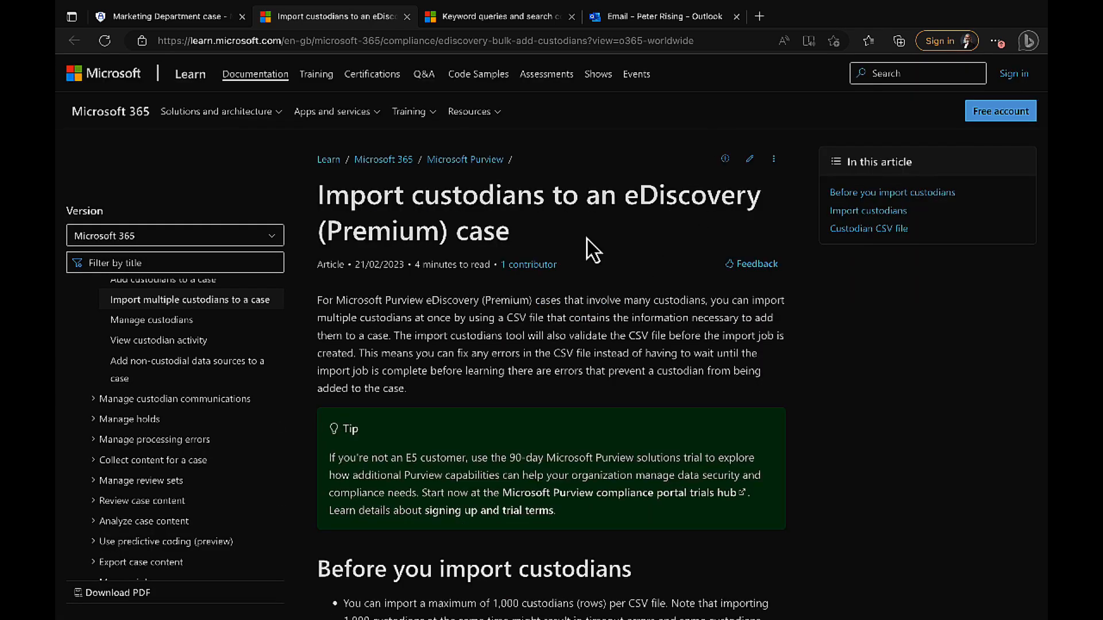
pyautogui.scroll(-5, 592, 250)
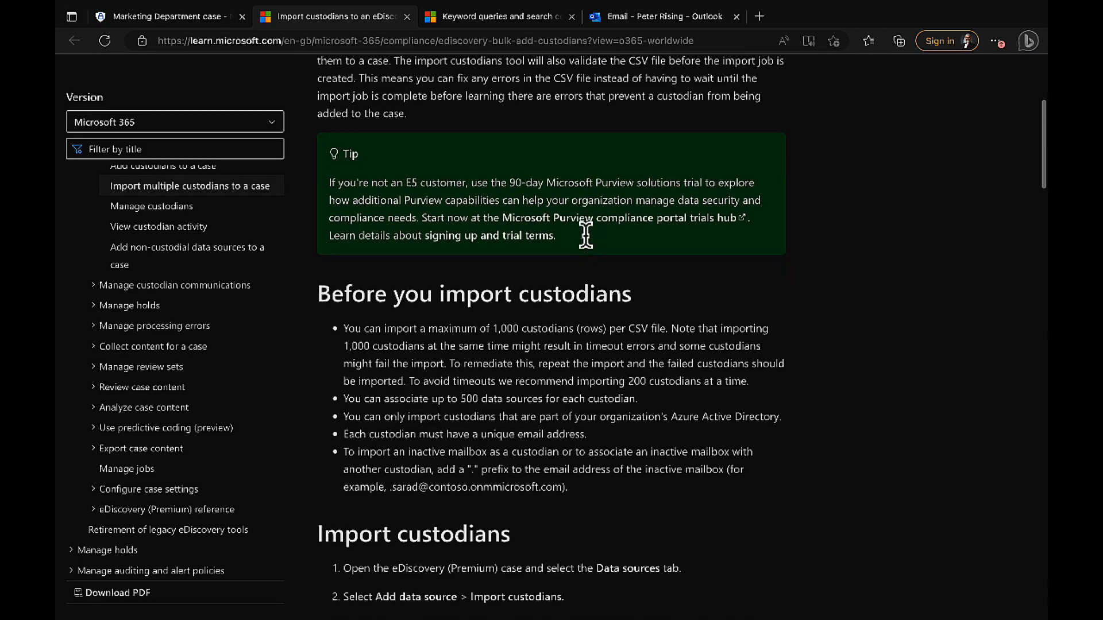
pyautogui.scroll(-4, 588, 240)
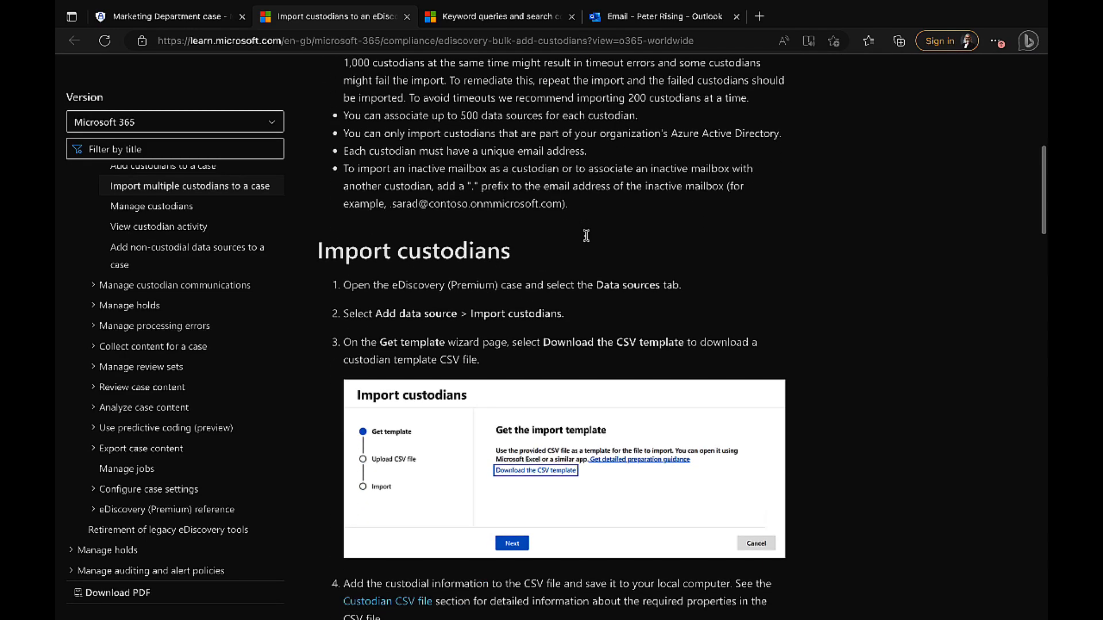
pyautogui.scroll(3, 588, 240)
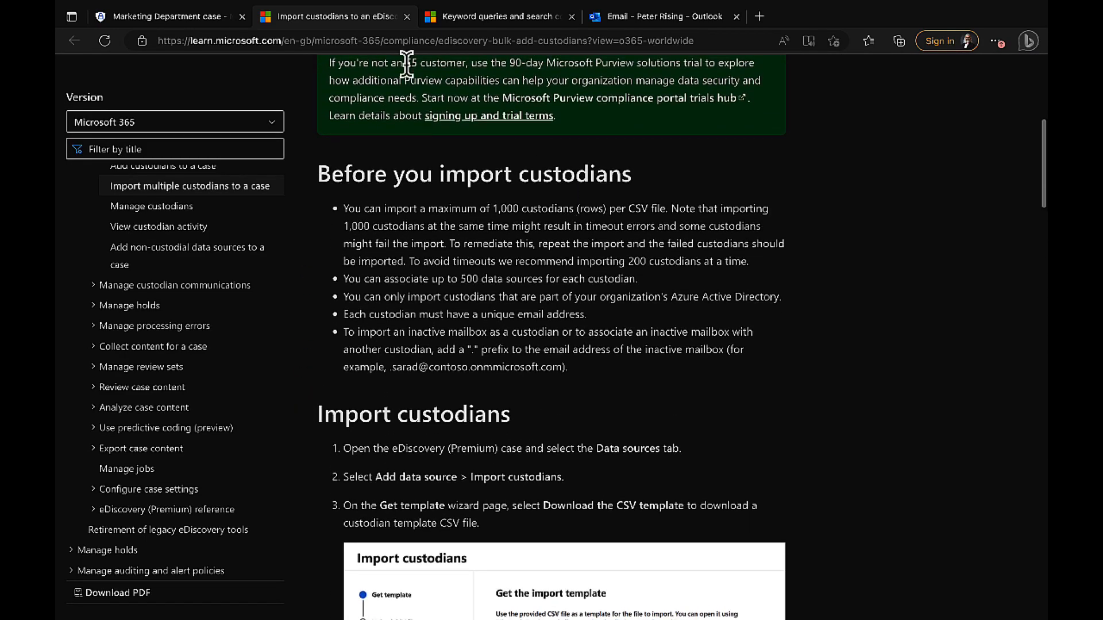
# - Download the custodian import CSV template, open it in Excel and fit all column widths to their headings
pyautogui.click(191, 16)
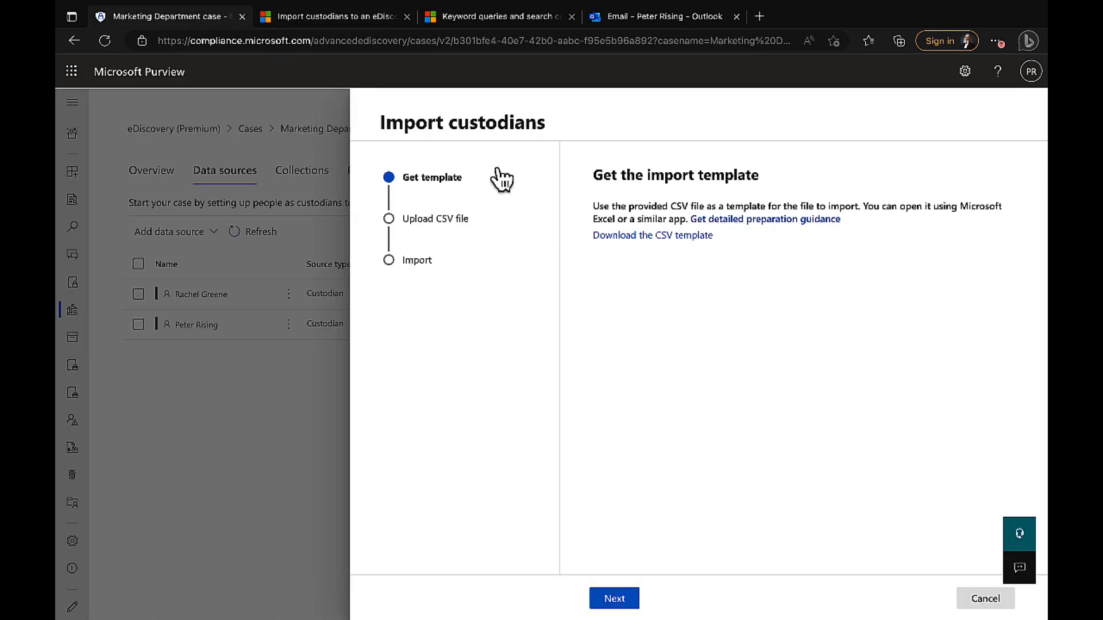
pyautogui.click(637, 236)
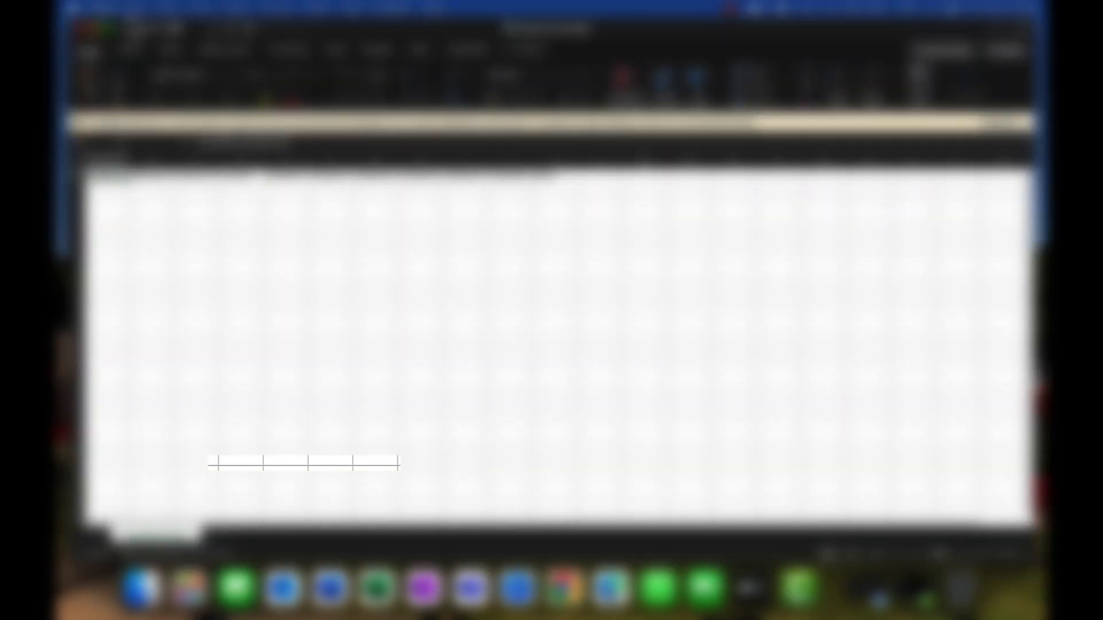
pyautogui.click(109, 29)
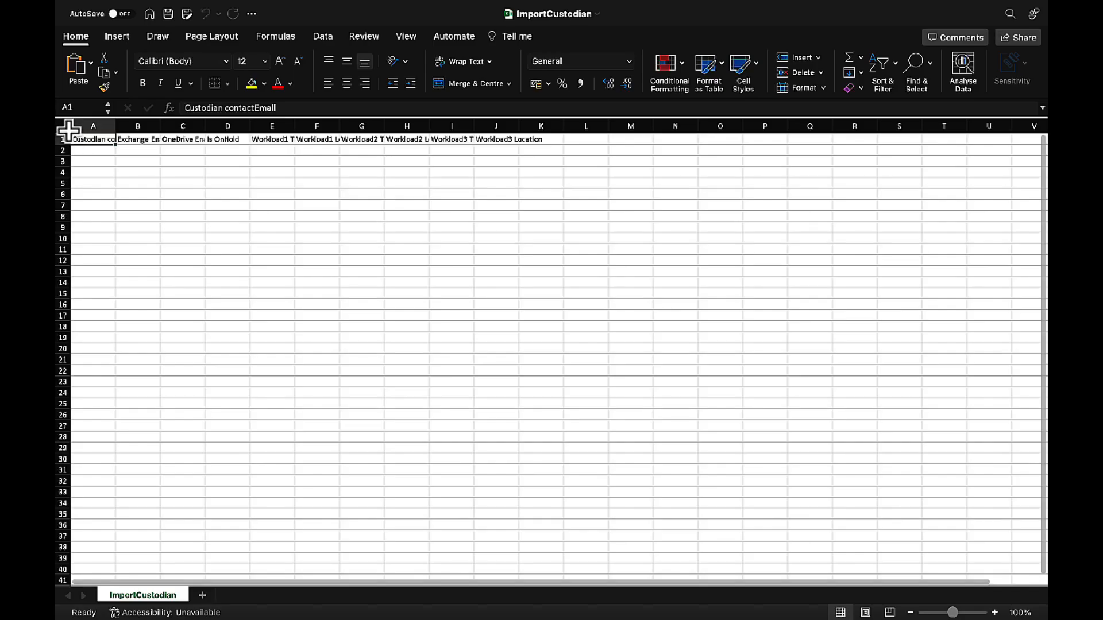
pyautogui.click(64, 125)
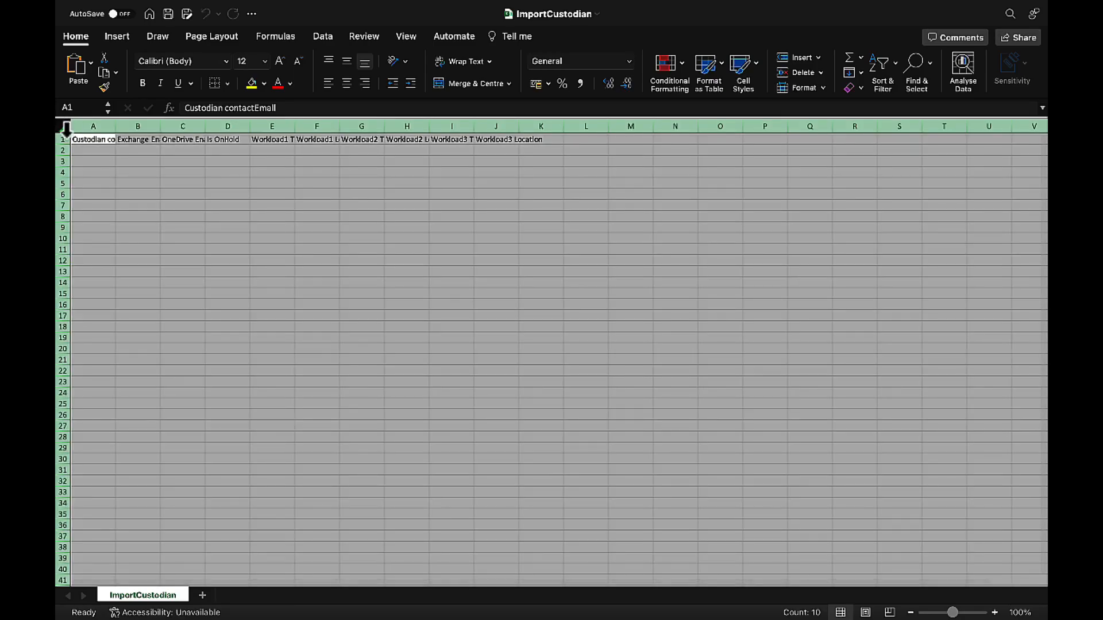
pyautogui.doubleClick(115, 127)
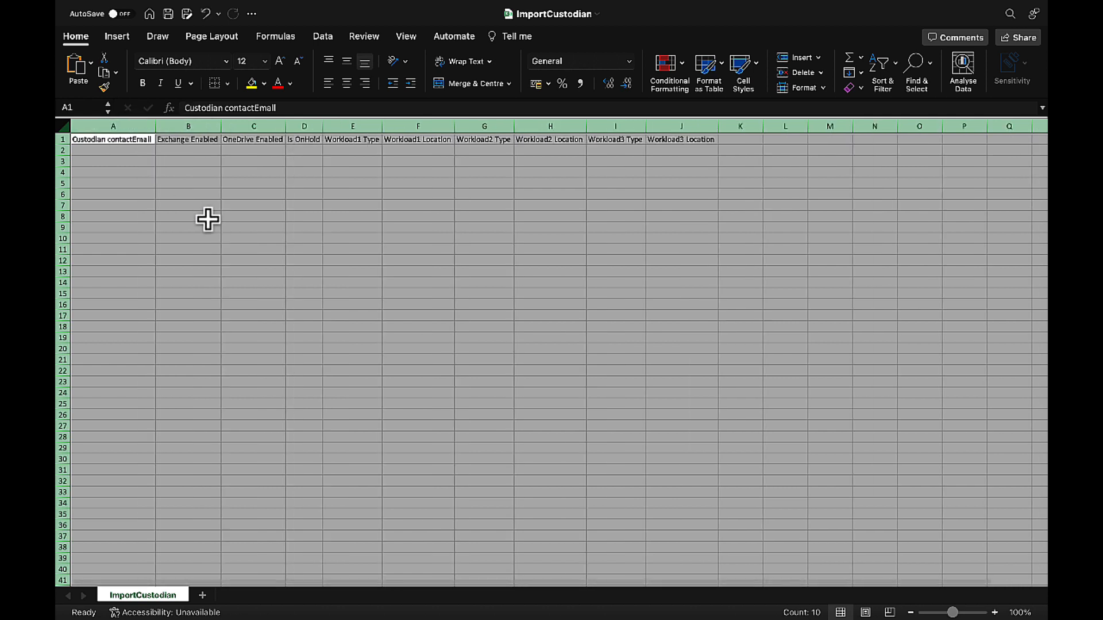
pyautogui.click(207, 219)
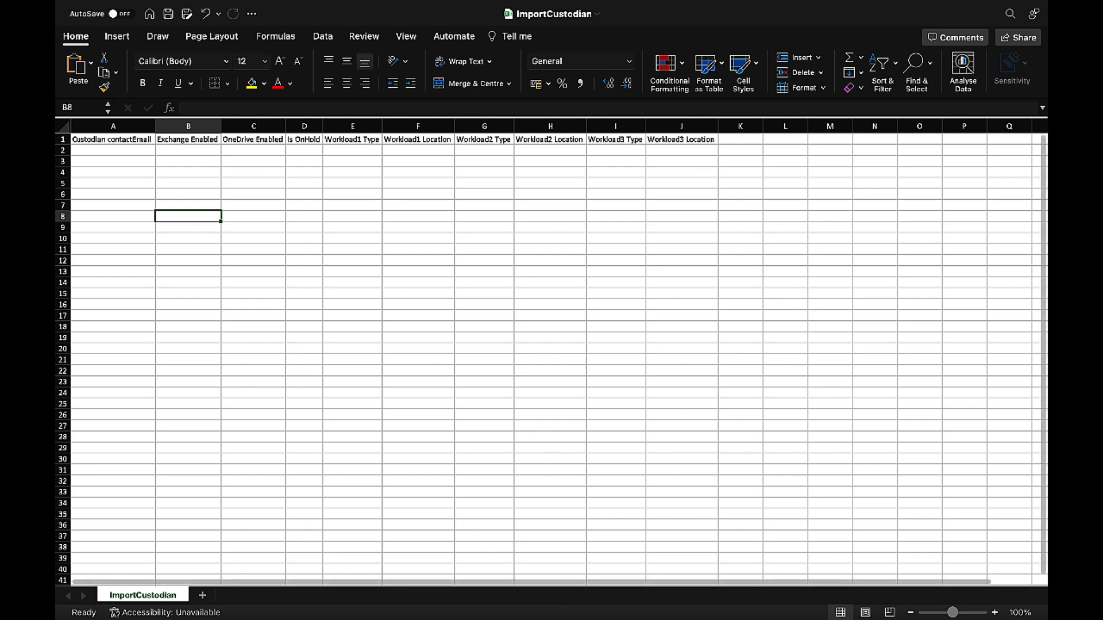
# - Switch back to Microsoft Purview in Edge, examine the import's CSV upload requirements and cancel the custodian import
pyautogui.moveTo(564, 589)
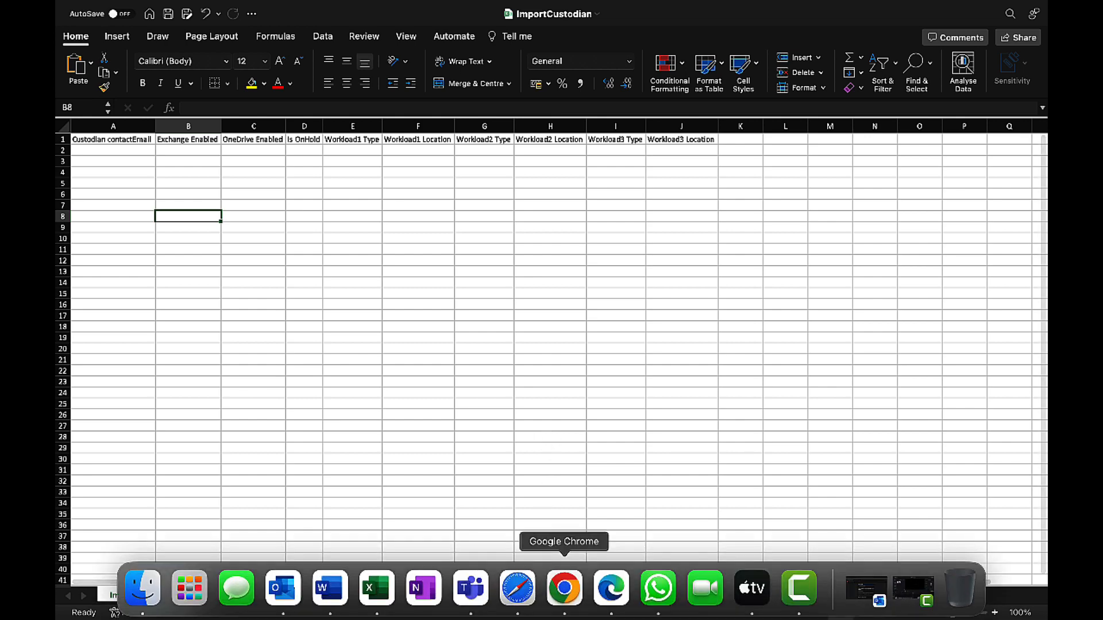
pyautogui.click(613, 589)
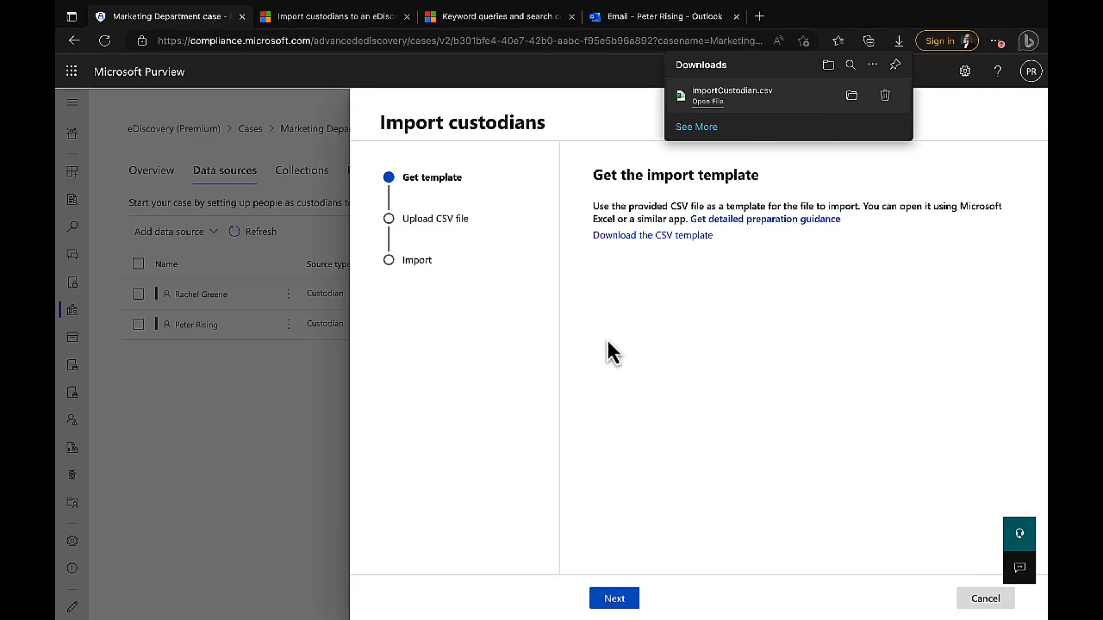
pyautogui.click(898, 40)
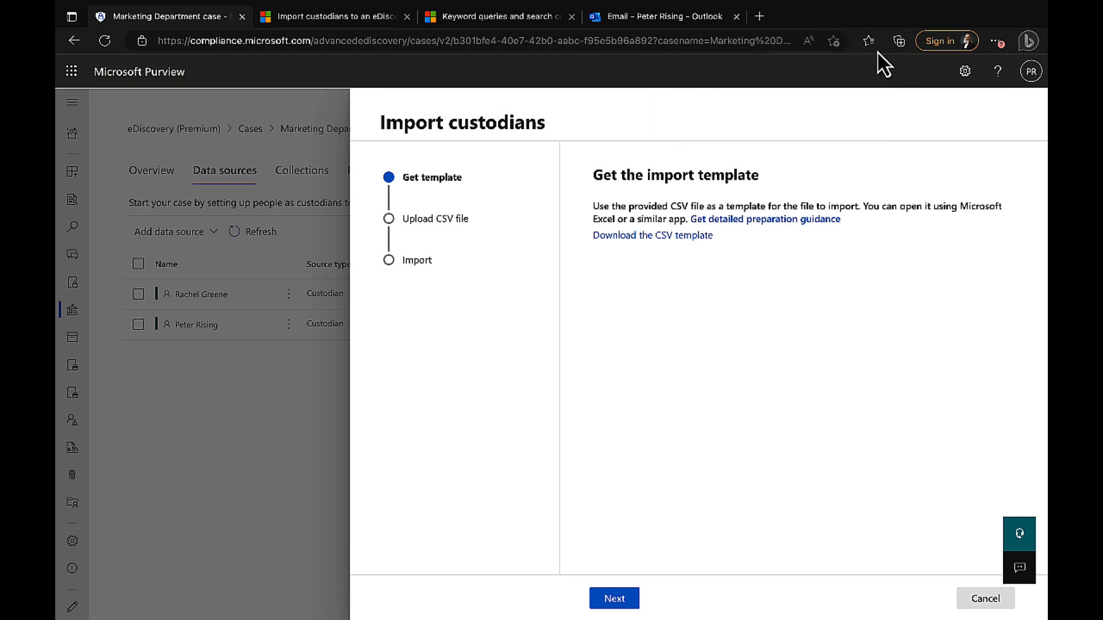
pyautogui.click(627, 601)
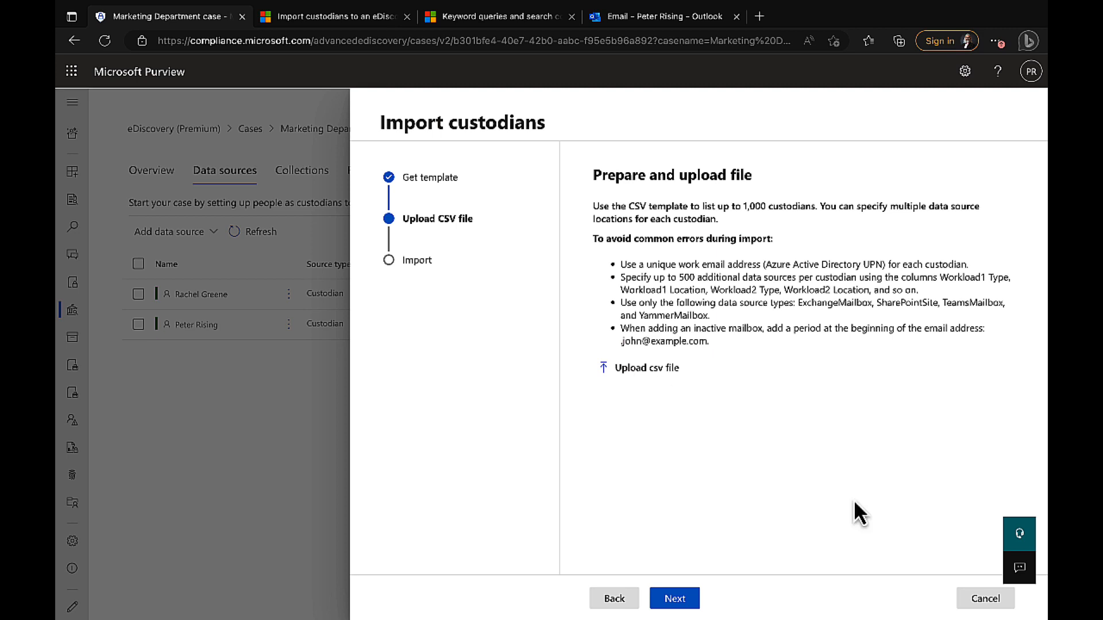
pyautogui.click(984, 599)
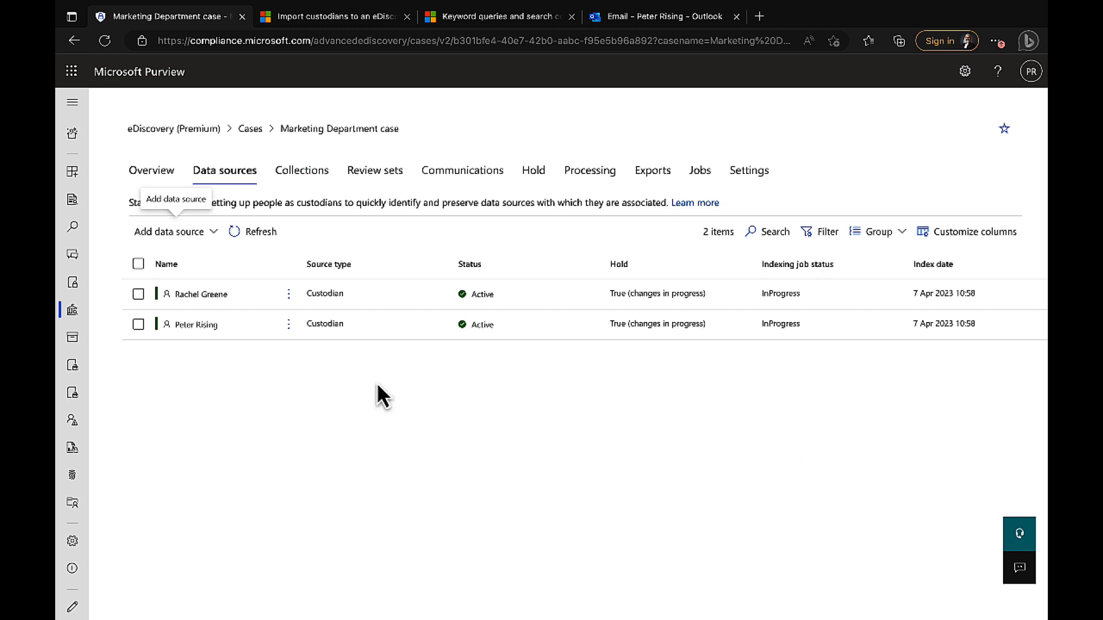
# - Start adding non-custodial data locations and expand the SharePoint, Exchange and M365 connected apps sections
pyautogui.click(214, 233)
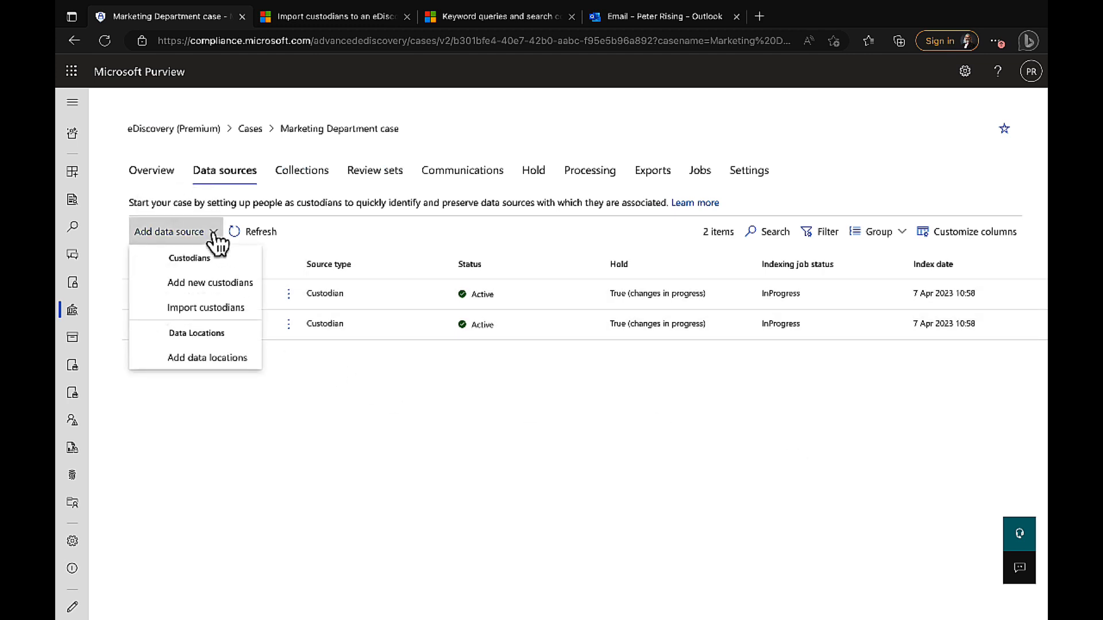
pyautogui.click(210, 359)
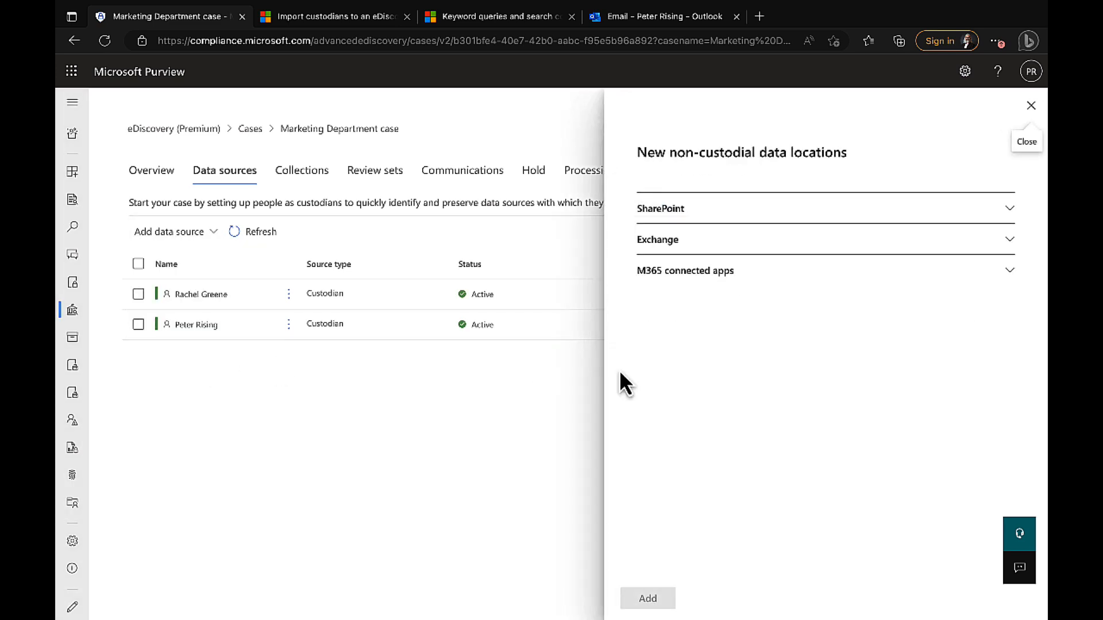
pyautogui.click(1010, 210)
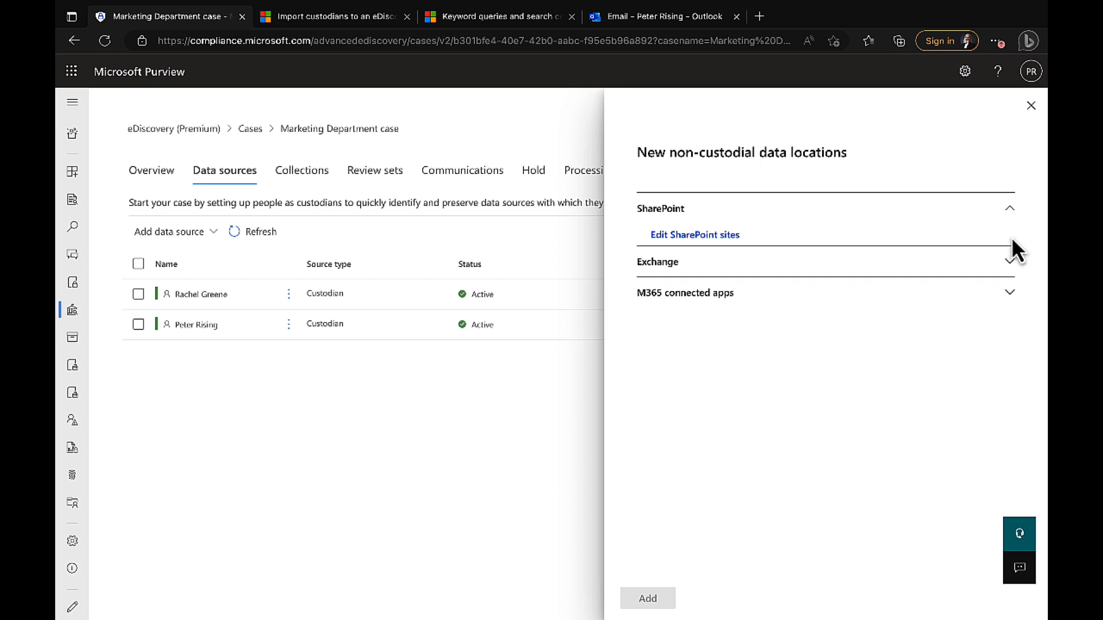
pyautogui.click(1010, 263)
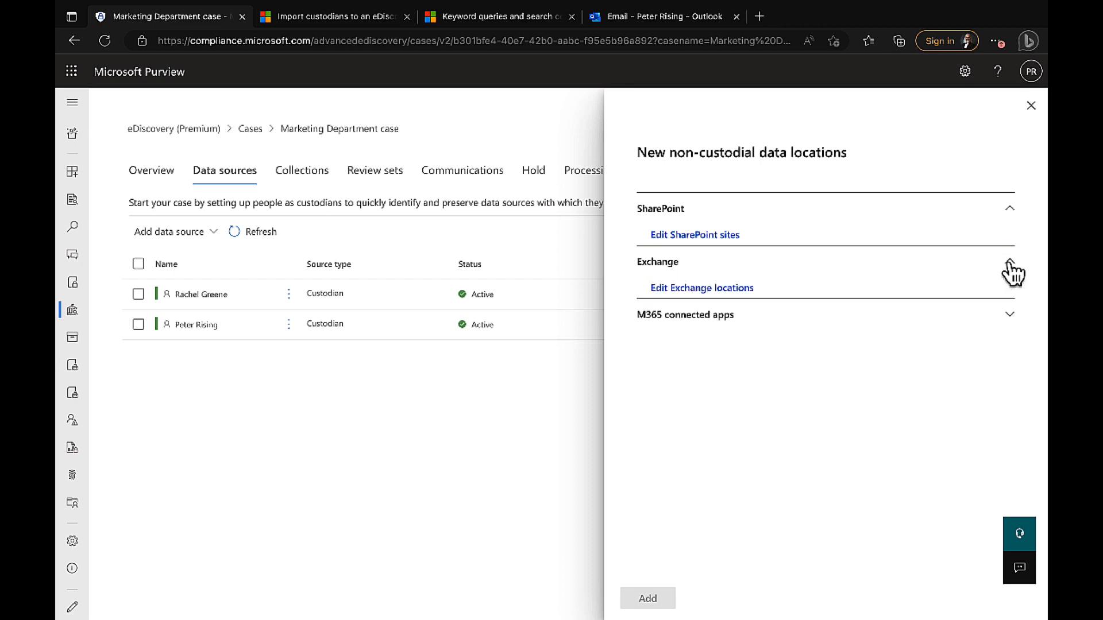
pyautogui.click(1011, 318)
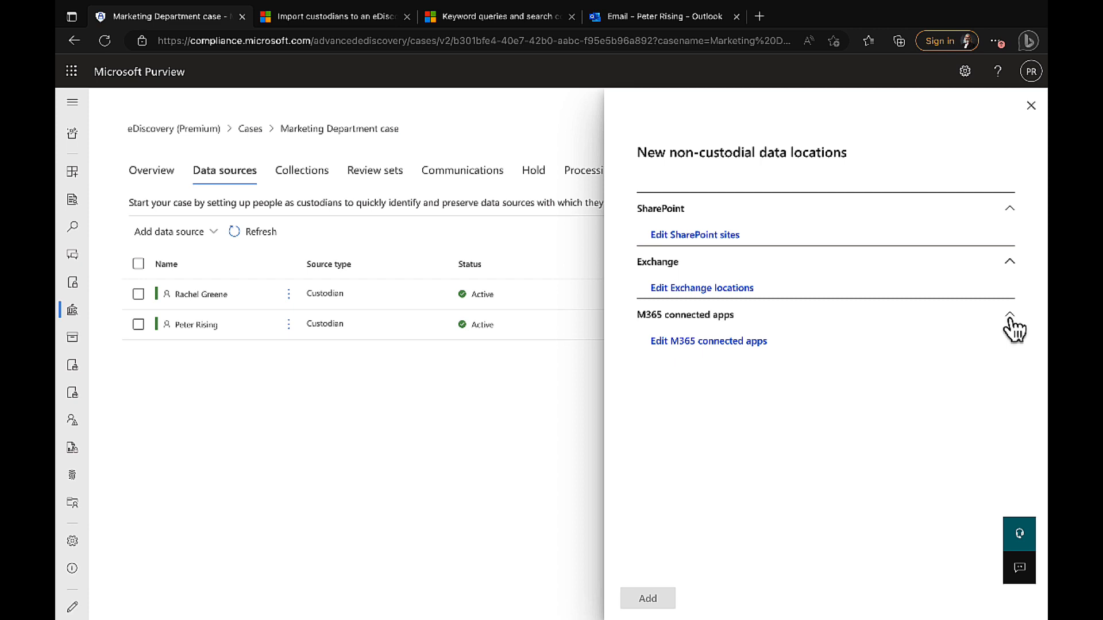
# - Add the microgenesis365 - Directors SharePoint site to the case as a non-custodial data location on hold
pyautogui.click(719, 236)
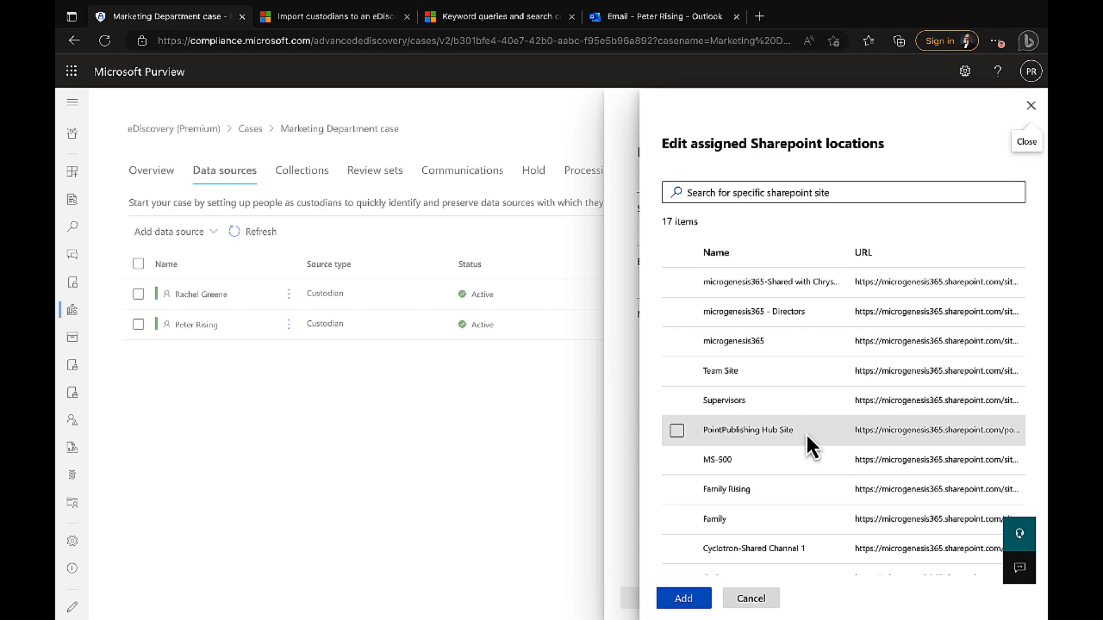
pyautogui.scroll(-3, 805, 436)
pyautogui.scroll(-3, 806, 437)
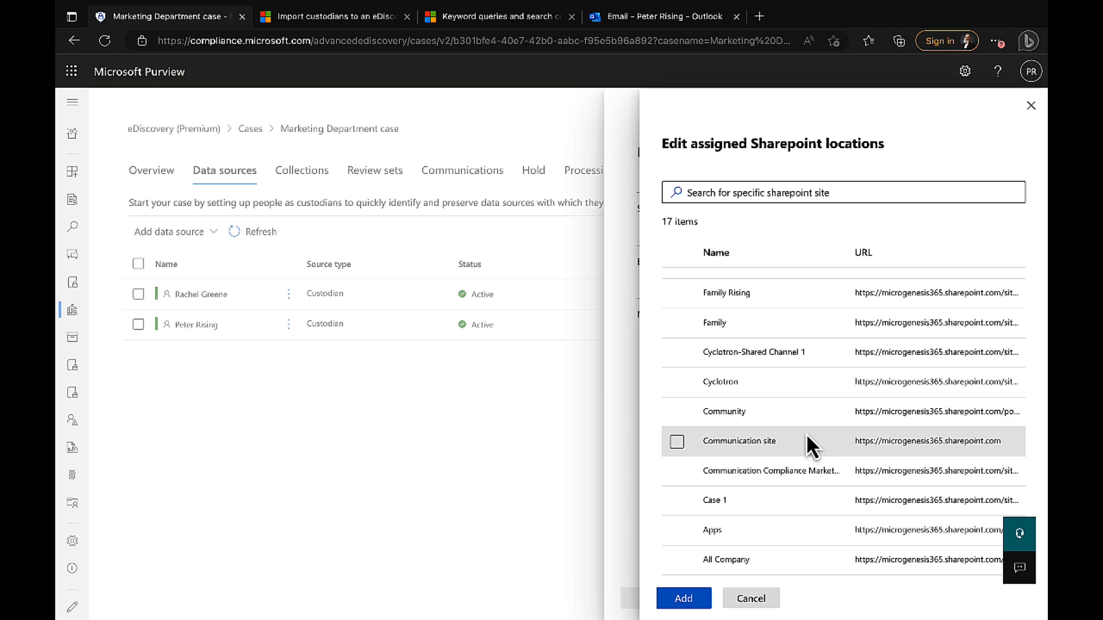
pyautogui.scroll(5, 806, 445)
pyautogui.scroll(2, 807, 437)
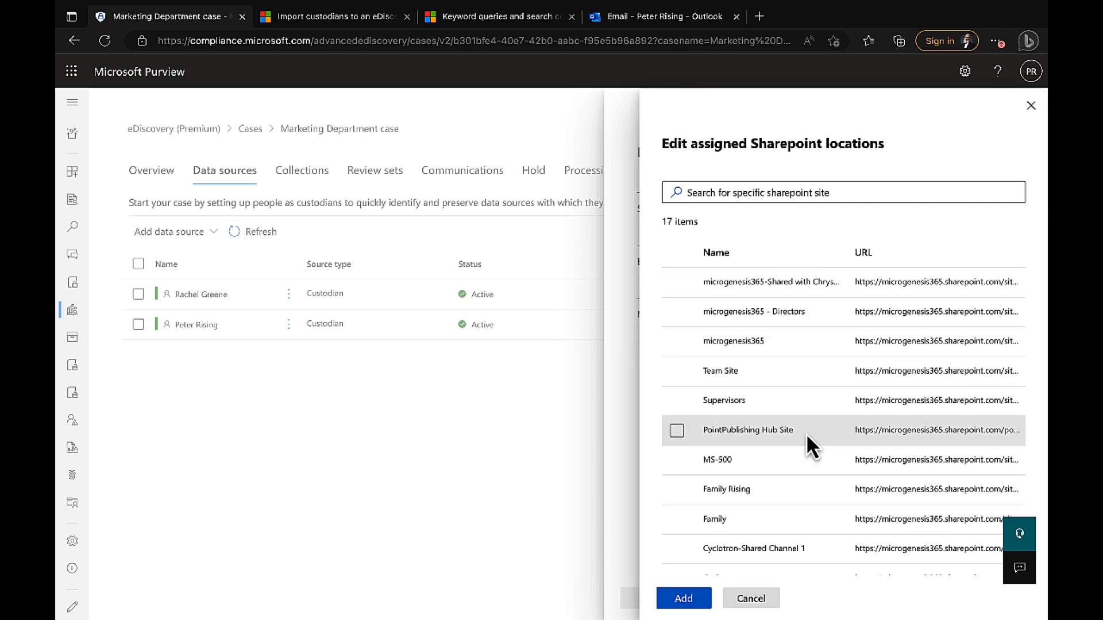
pyautogui.click(726, 318)
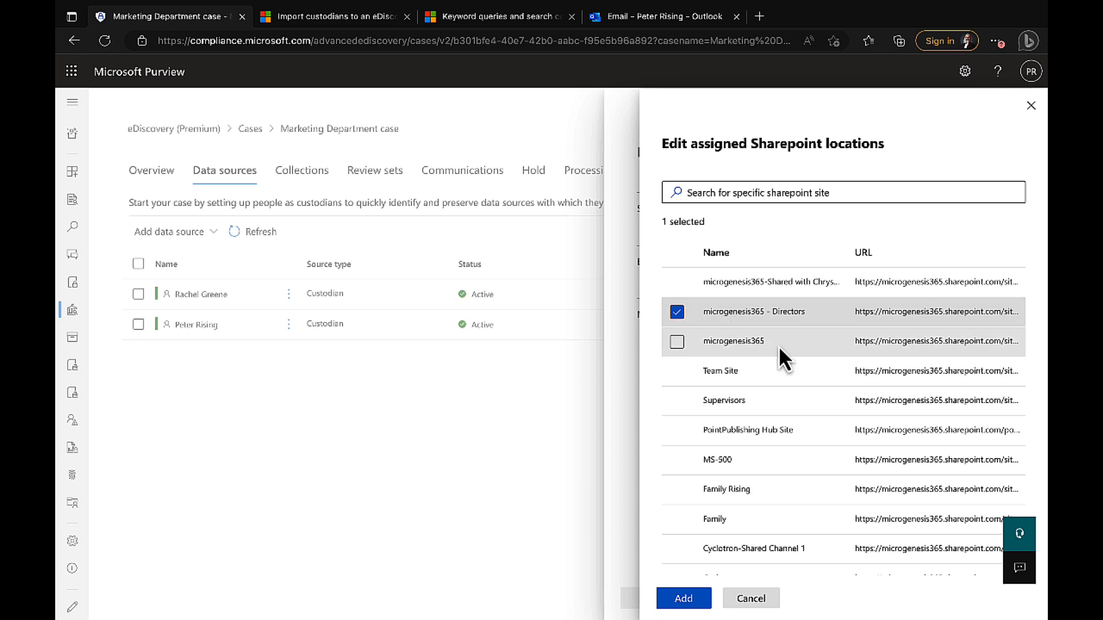
pyautogui.click(683, 603)
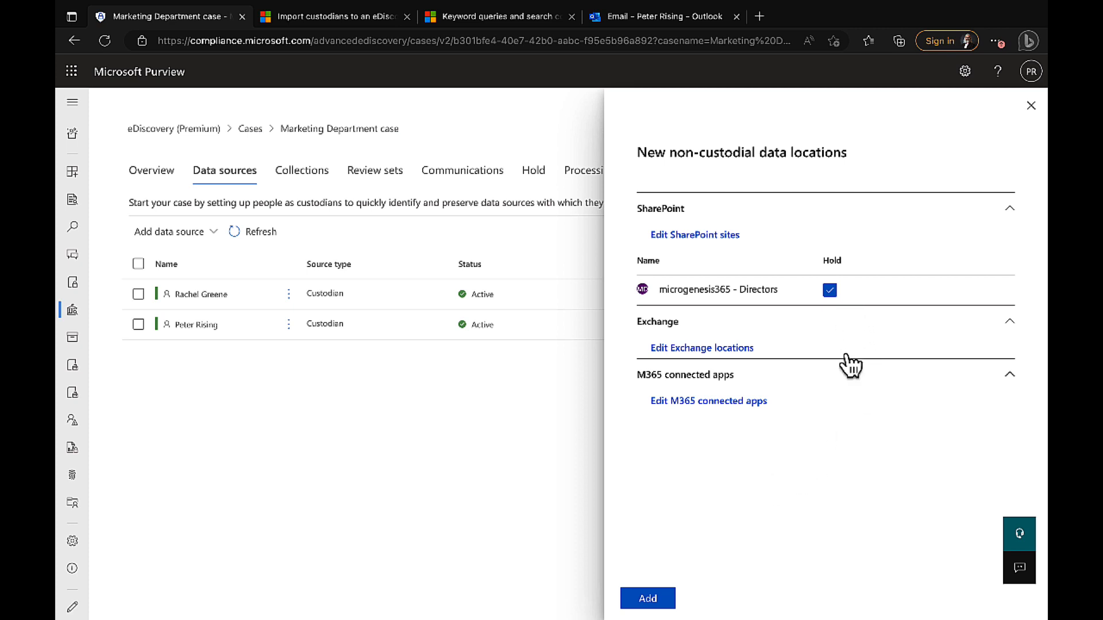
pyautogui.click(655, 600)
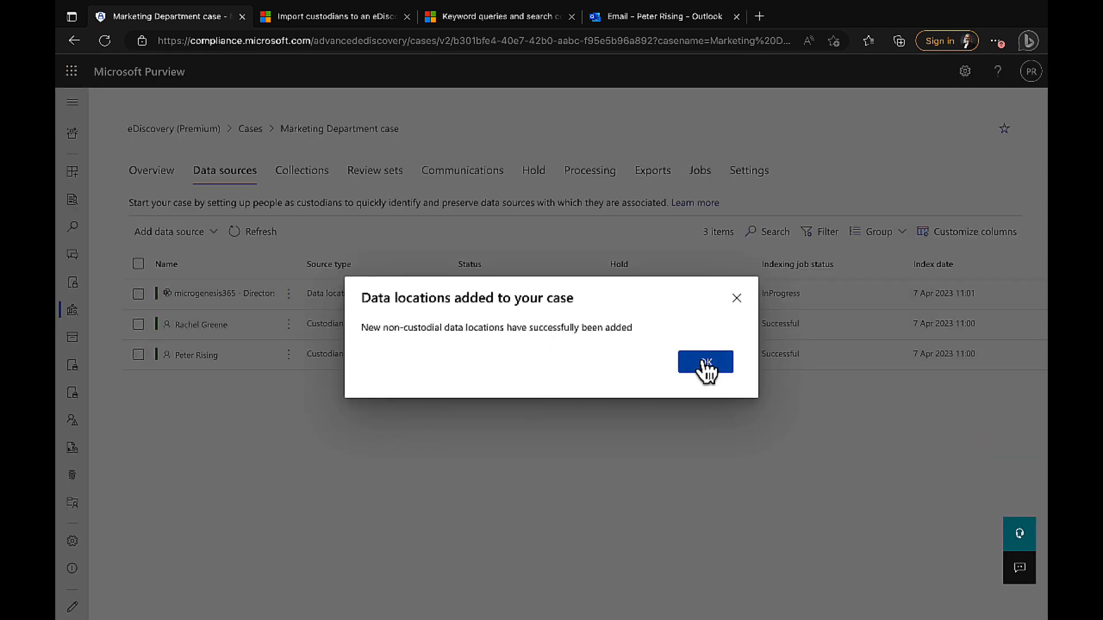
pyautogui.click(704, 362)
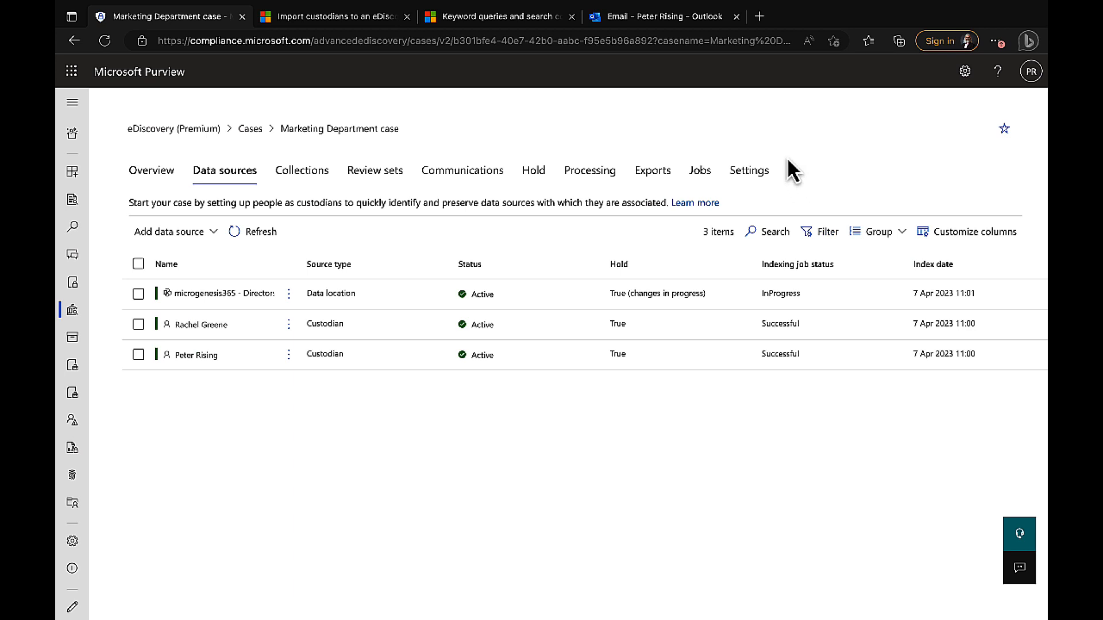
# - Check the status of the case's jobs and examine the support information of the oldest Apply holds job
pyautogui.click(699, 177)
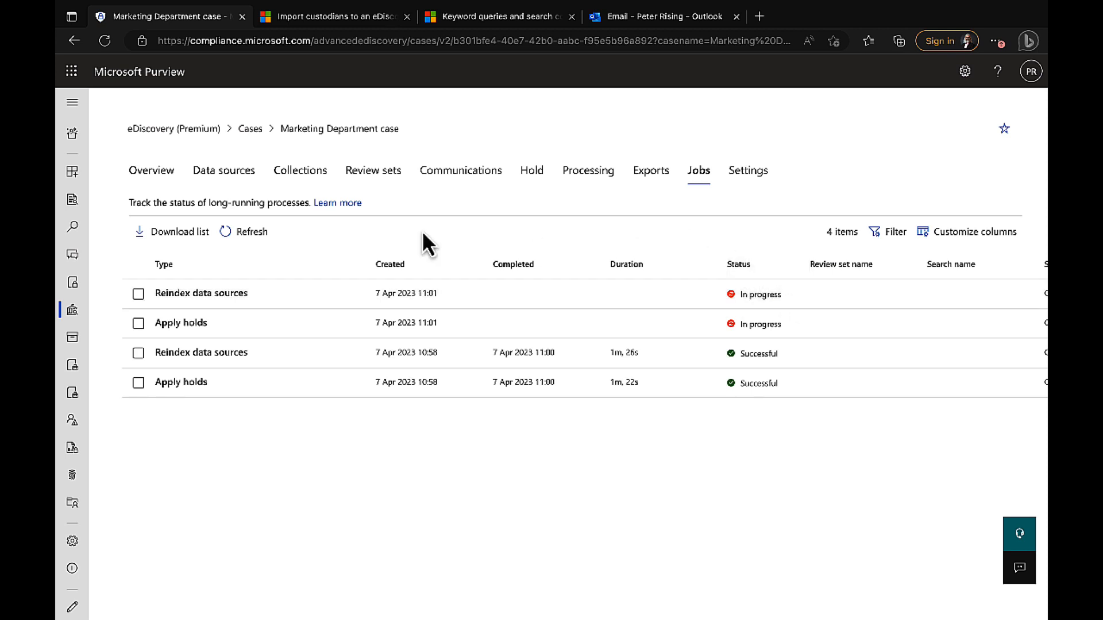
pyautogui.click(239, 236)
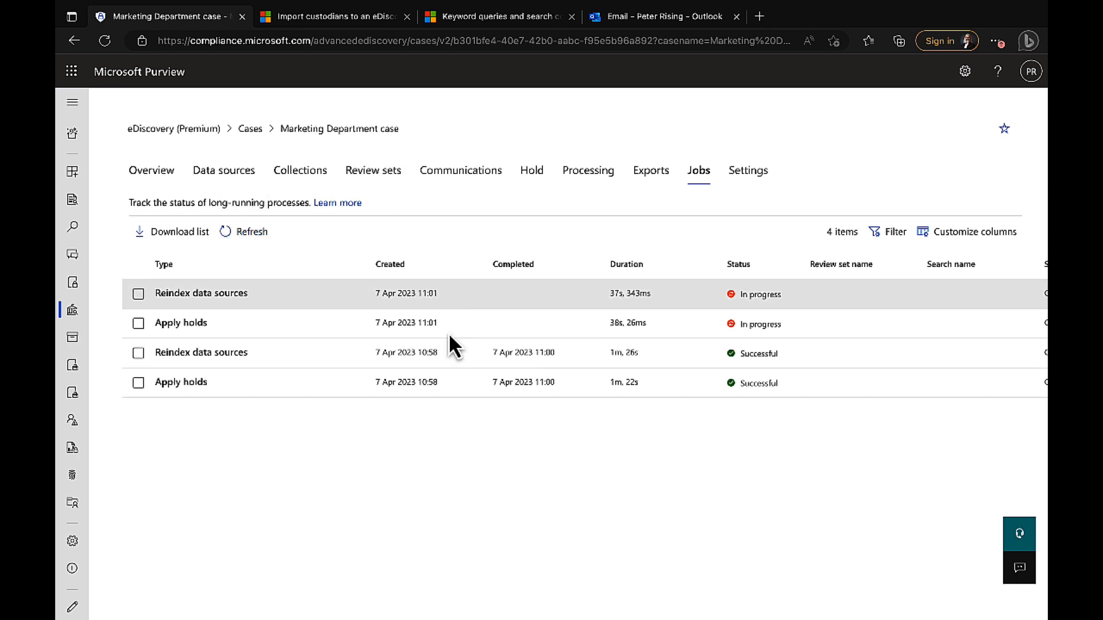
pyautogui.click(198, 380)
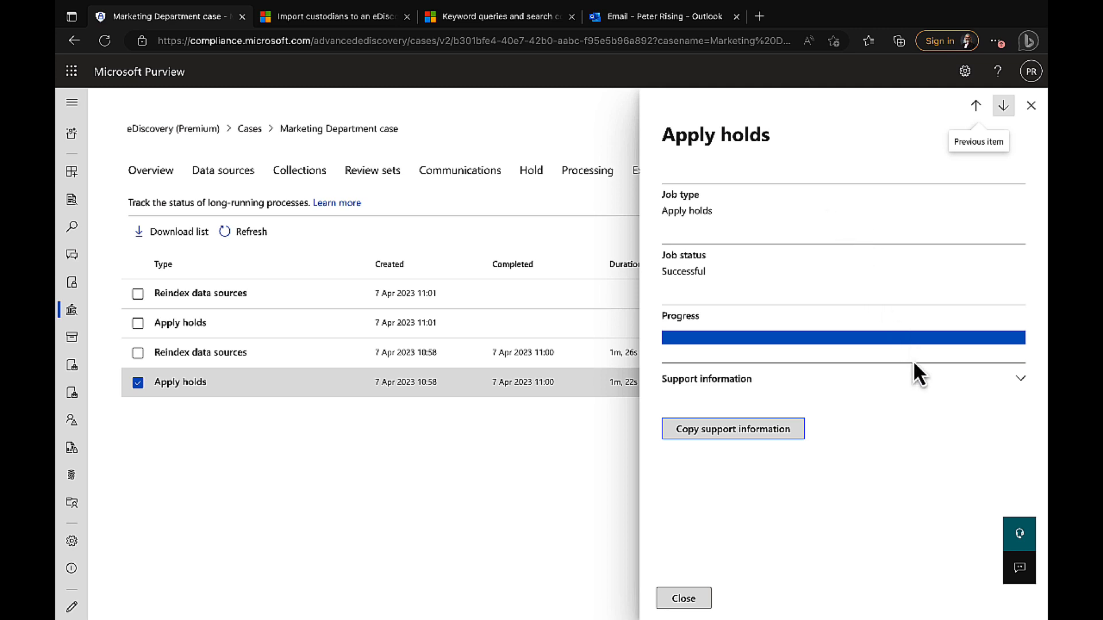
pyautogui.click(1021, 380)
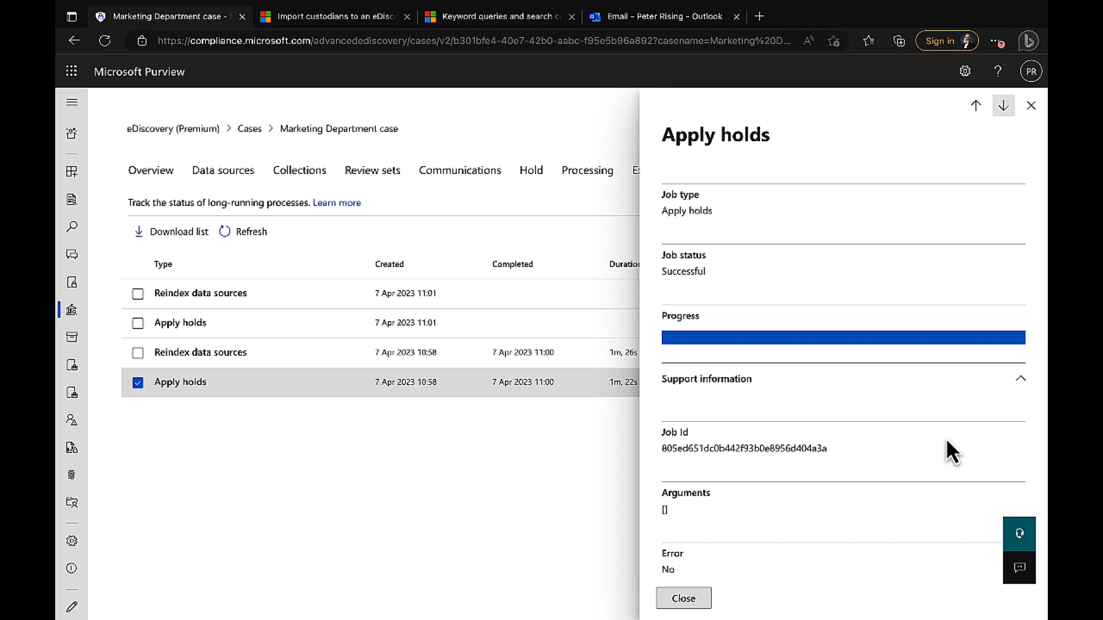
pyautogui.scroll(-2, 945, 438)
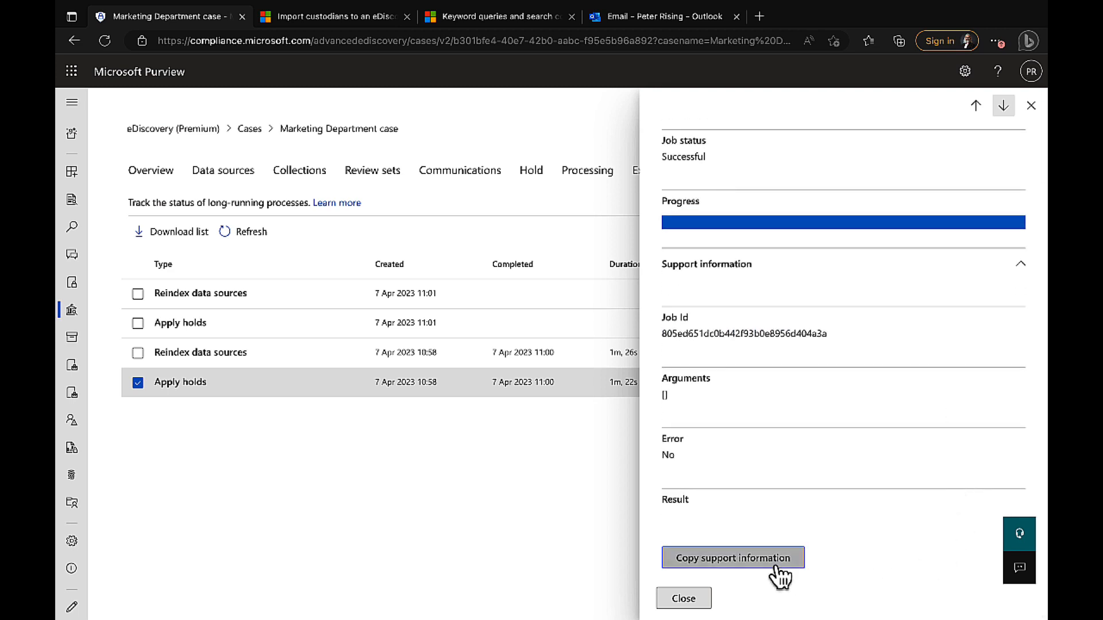
pyautogui.click(673, 599)
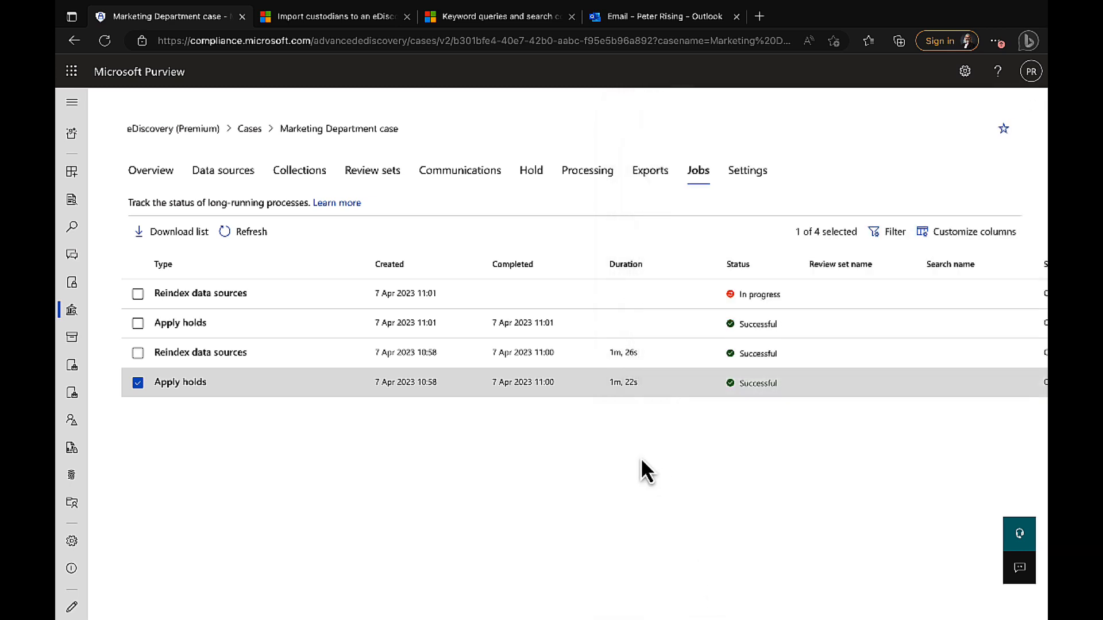
pyautogui.click(242, 233)
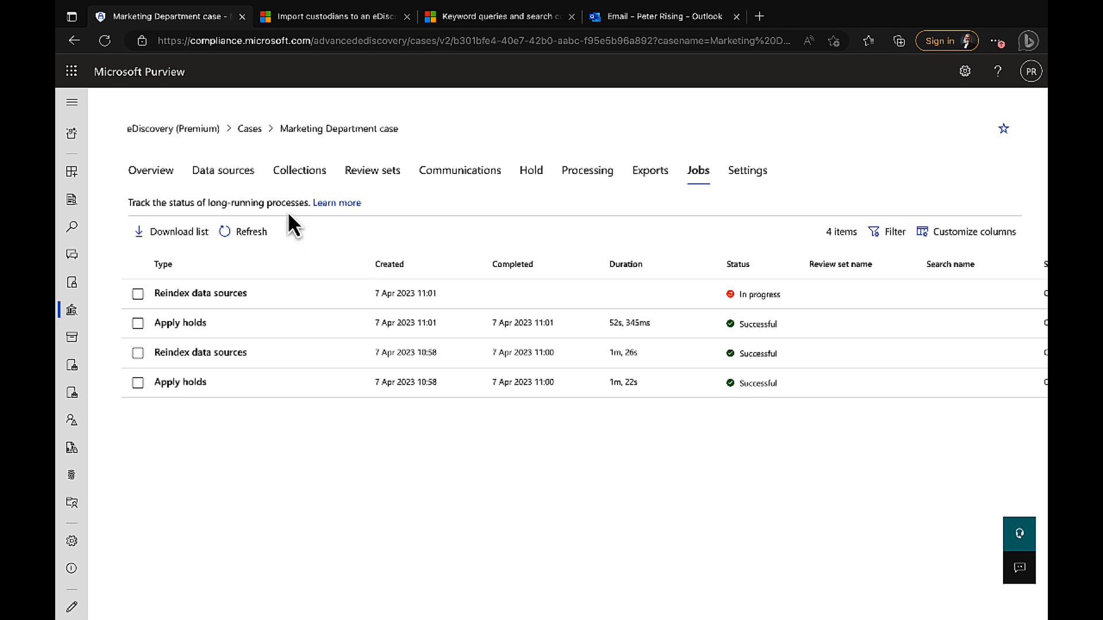
# - Start a new collection named "Marketing Investigation Collection - Tier 1" with the description "Collecting data related to Marketing - first pass"
pyautogui.click(298, 174)
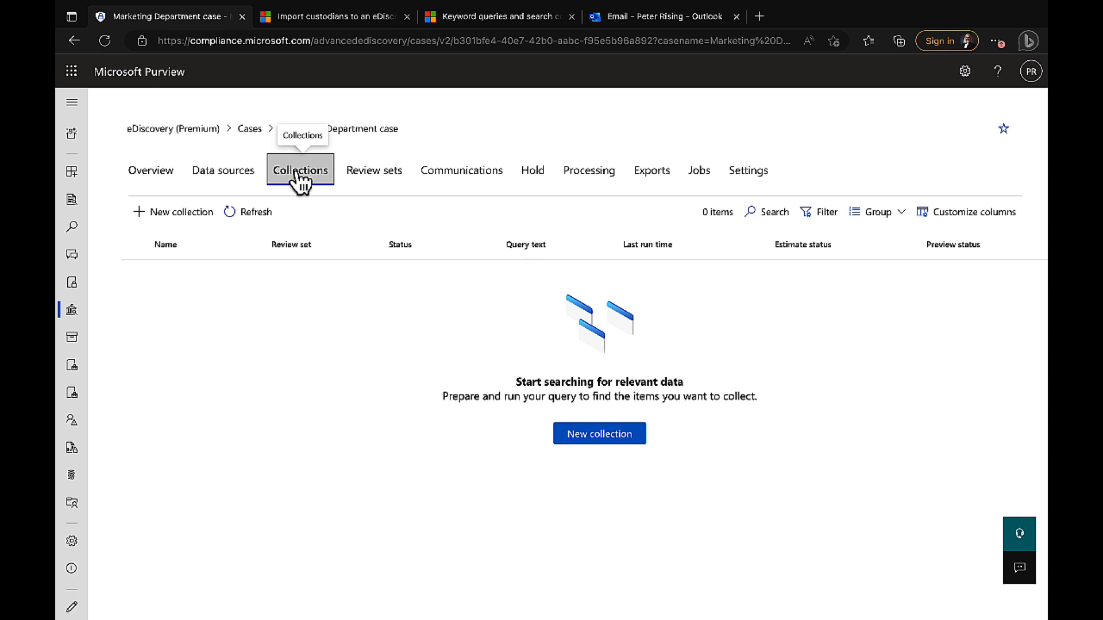
pyautogui.click(183, 215)
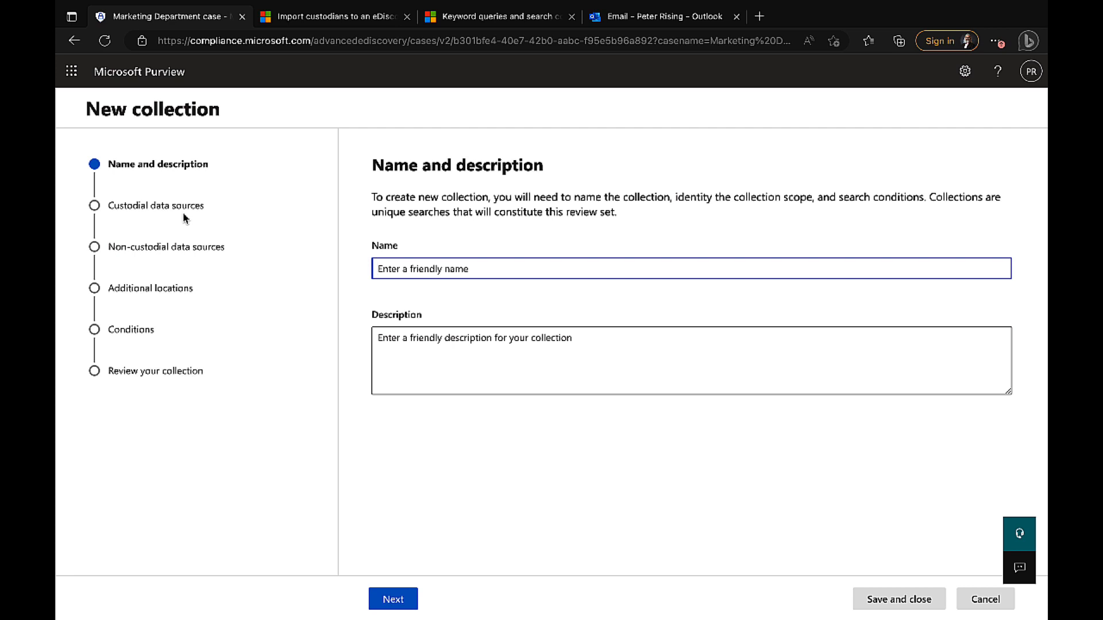
pyautogui.write('Marketing Investigation Collectio')
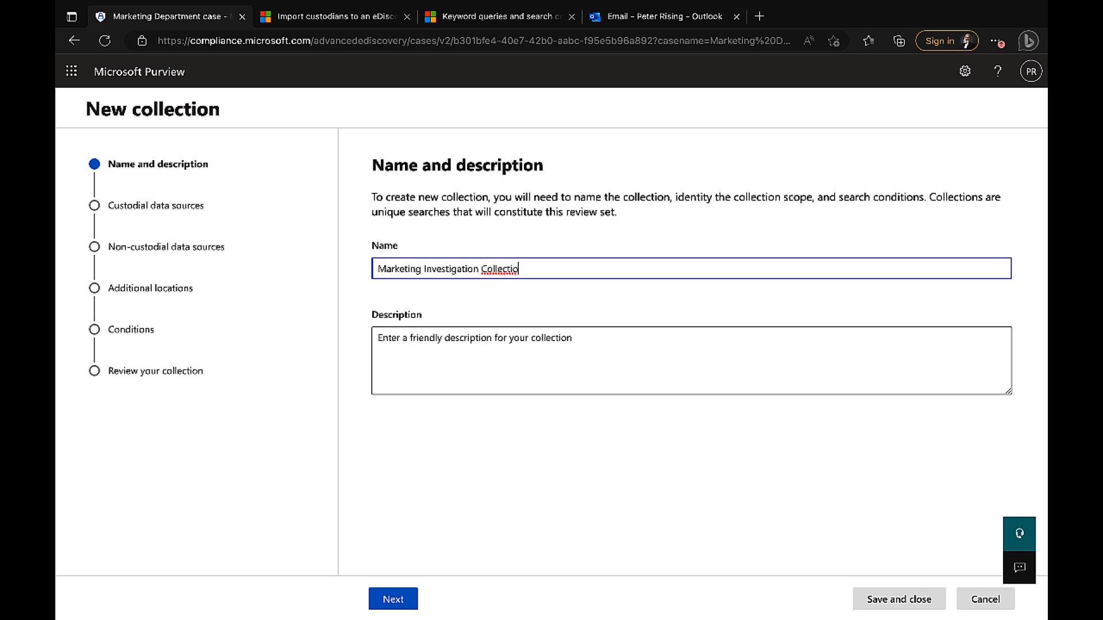
pyautogui.write('n - Tier 1')
pyautogui.click(388, 336)
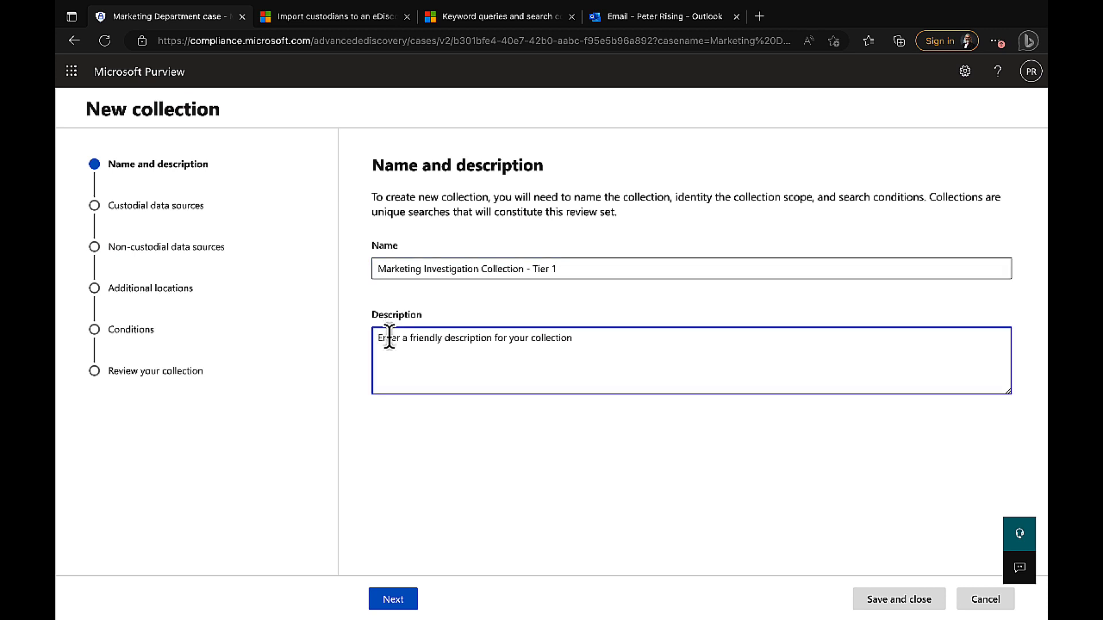
pyautogui.write('Col')
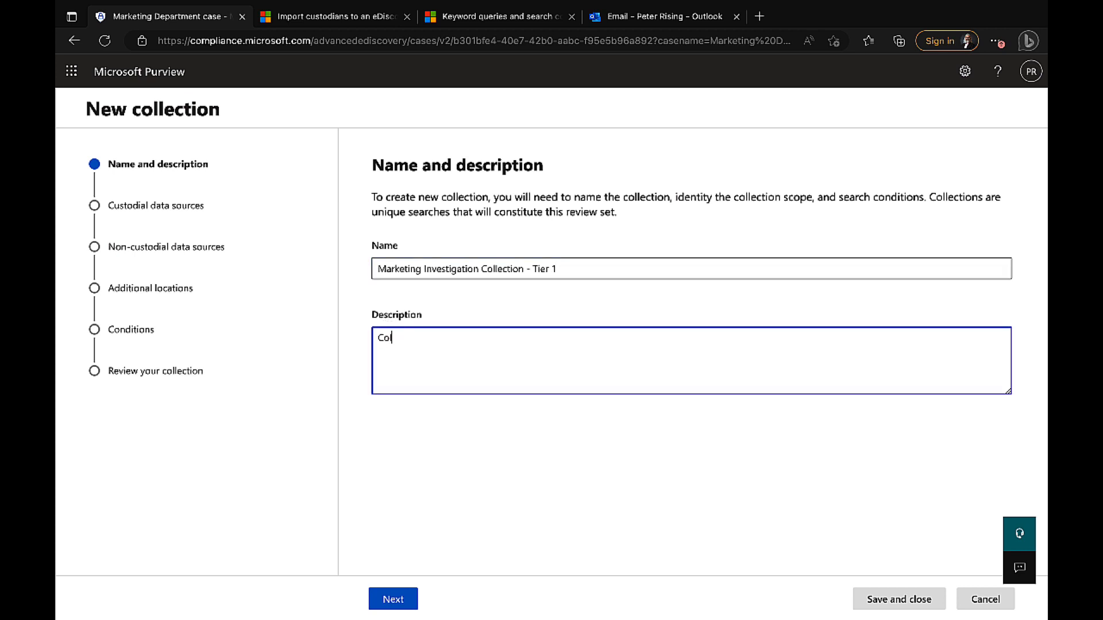
pyautogui.write('lecting data related to Marke')
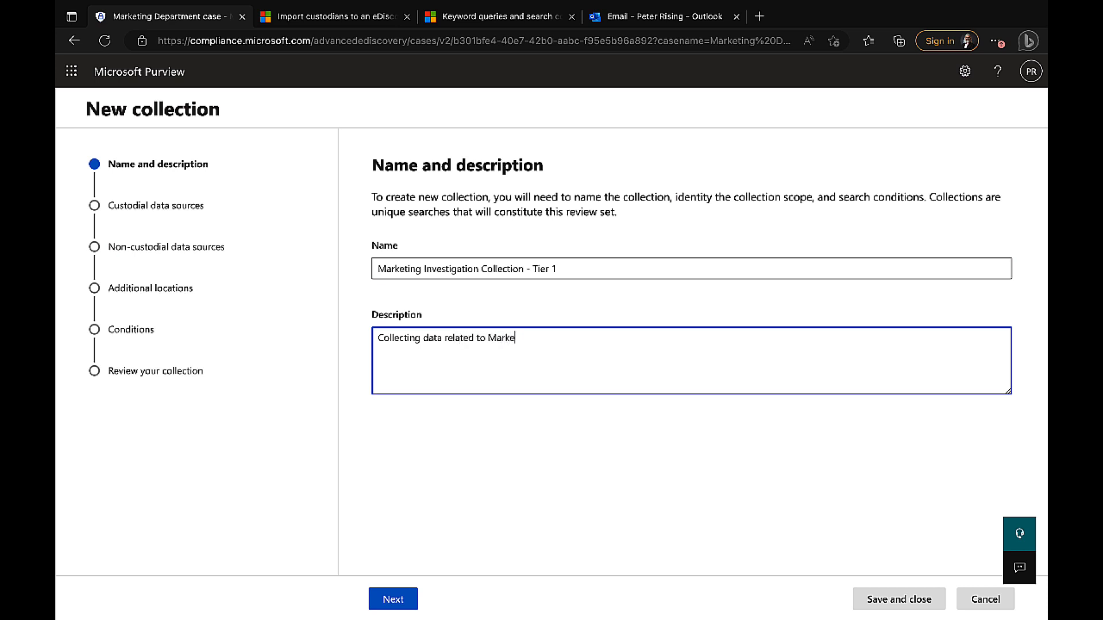
pyautogui.write('ting - first pass')
pyautogui.click(394, 600)
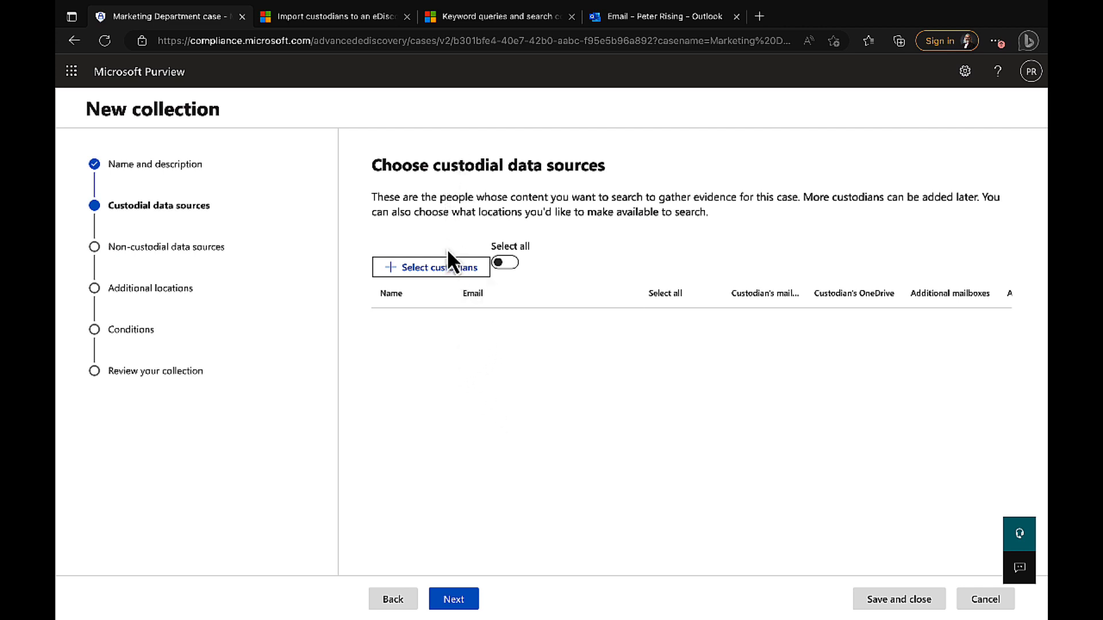
pyautogui.click(427, 269)
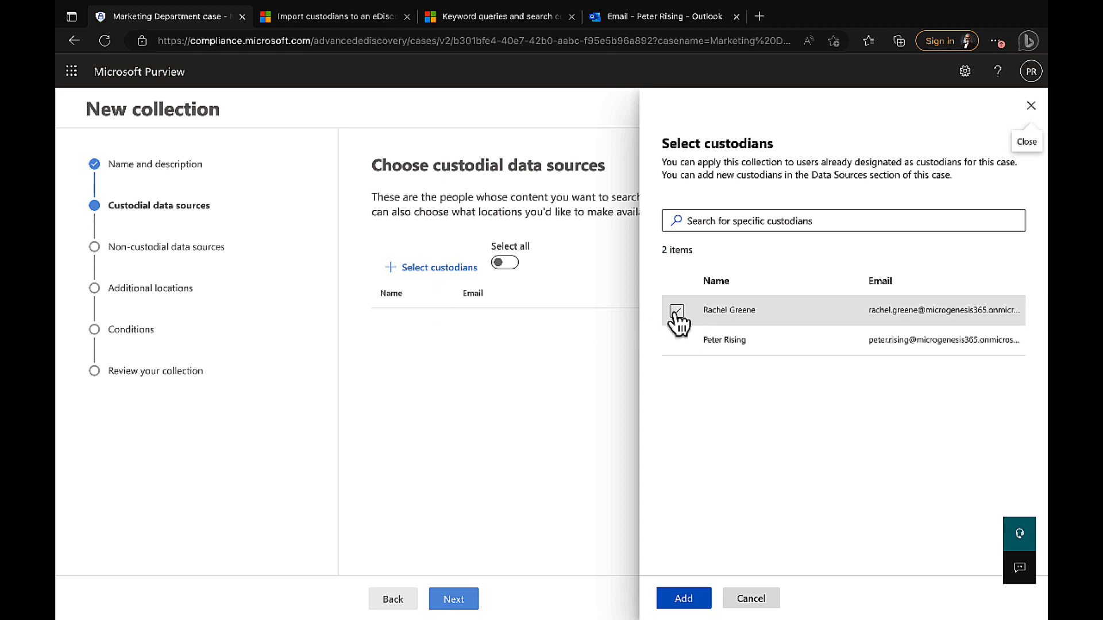
pyautogui.click(677, 341)
pyautogui.click(750, 602)
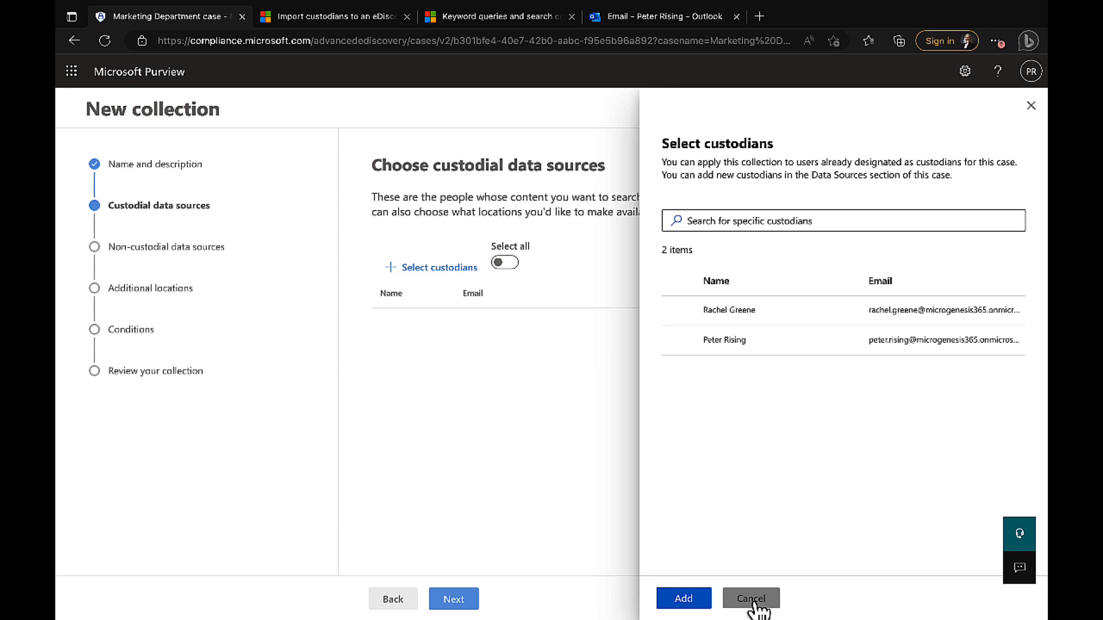
# - Include all custodians in the collection and add microgenesis365 - Directors as its non-custodial data source
pyautogui.click(506, 263)
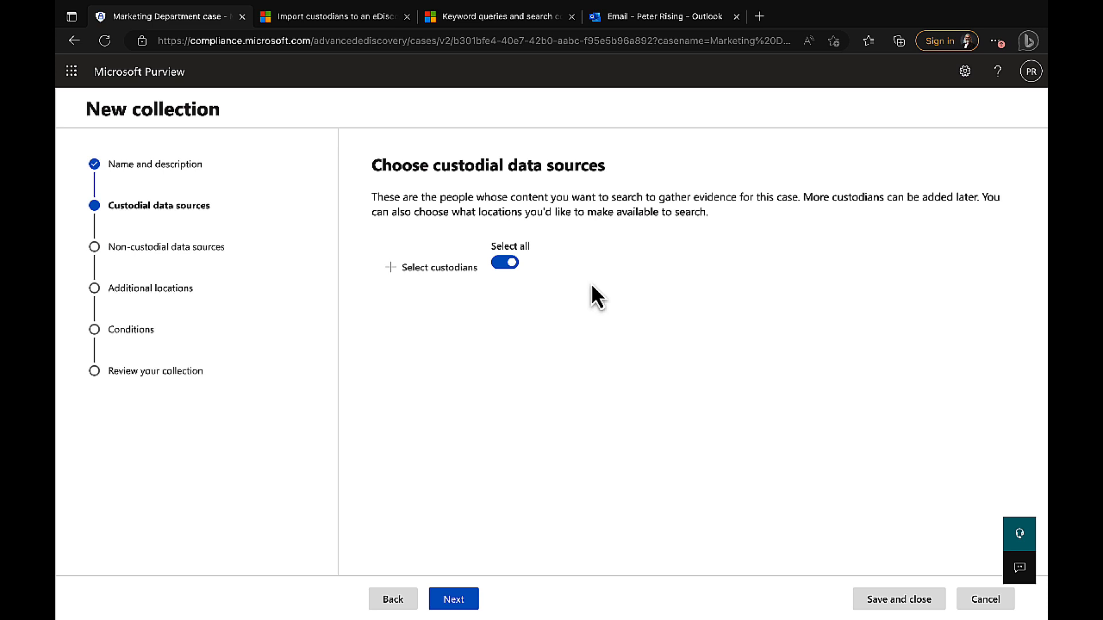
pyautogui.click(464, 601)
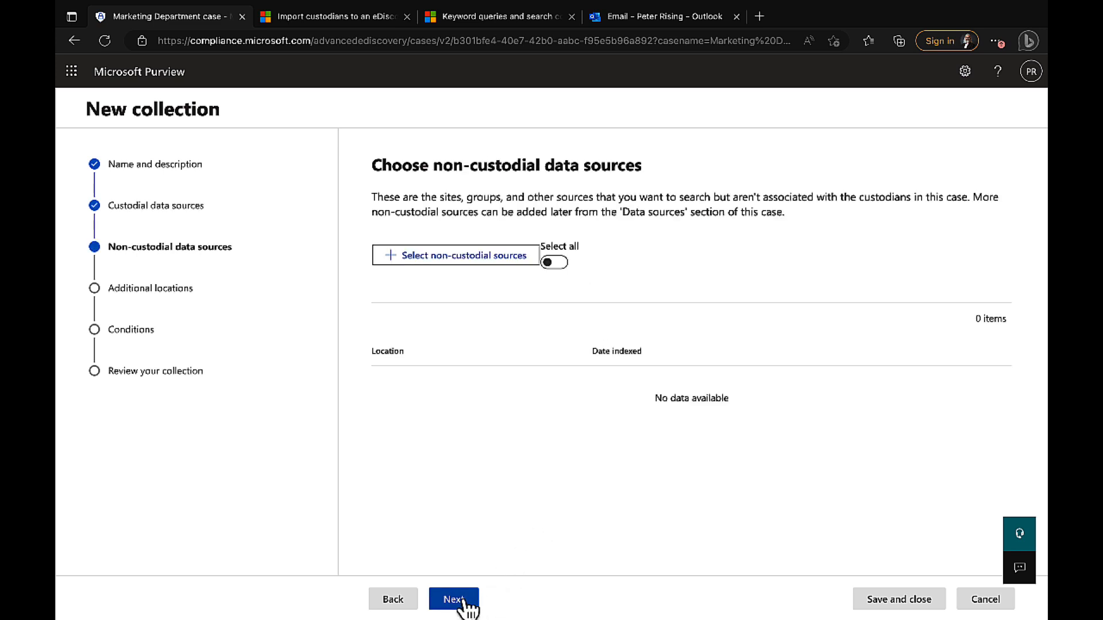
pyautogui.click(464, 256)
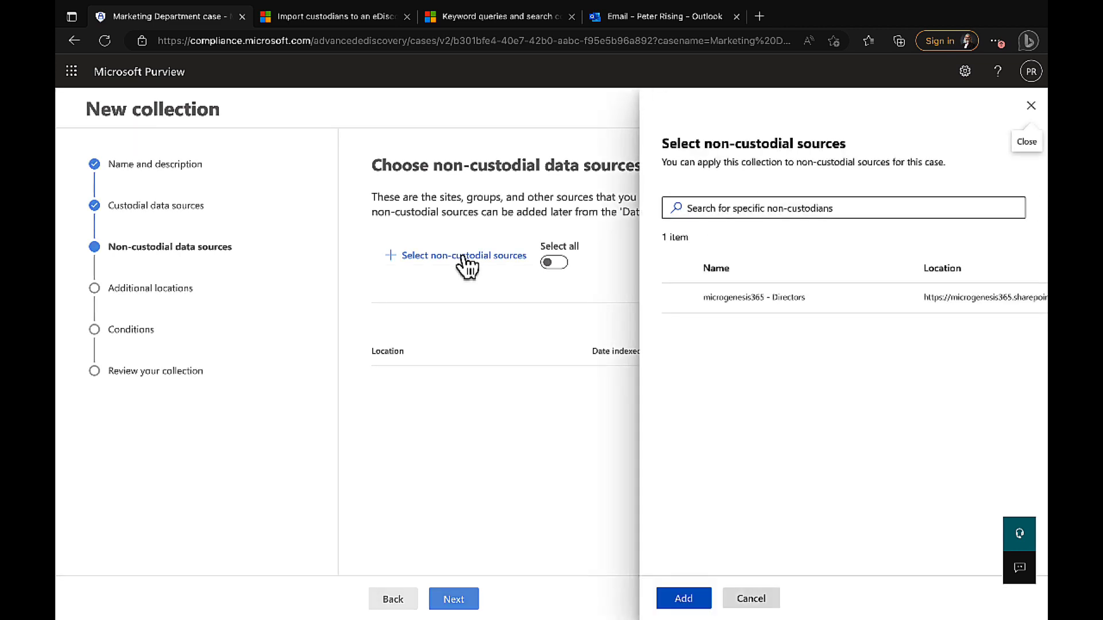
pyautogui.click(677, 298)
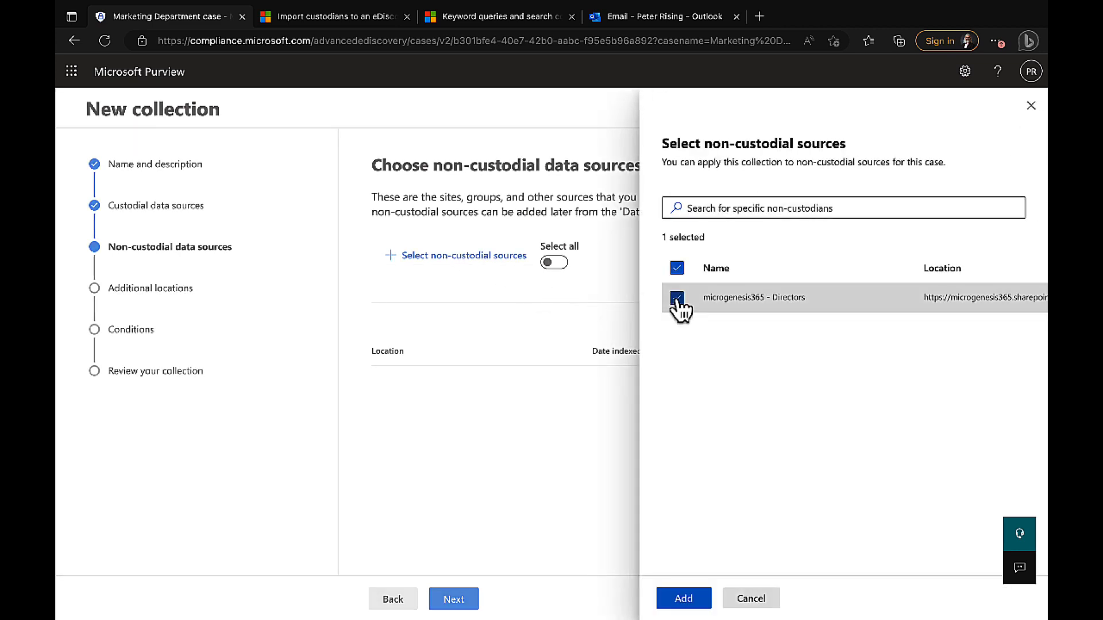
pyautogui.click(687, 607)
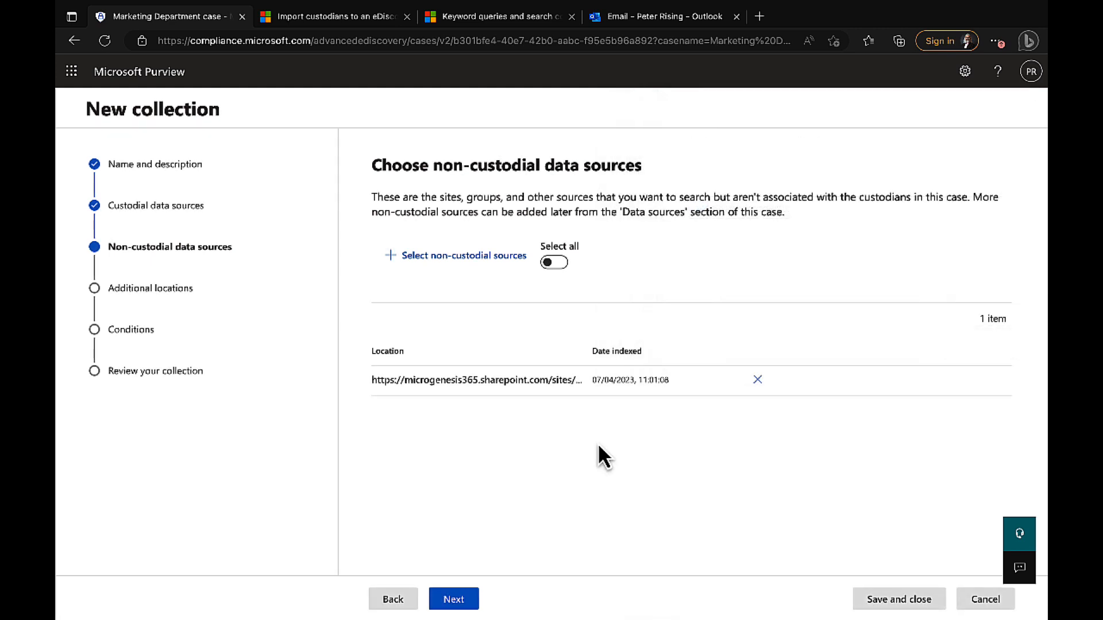
pyautogui.click(453, 599)
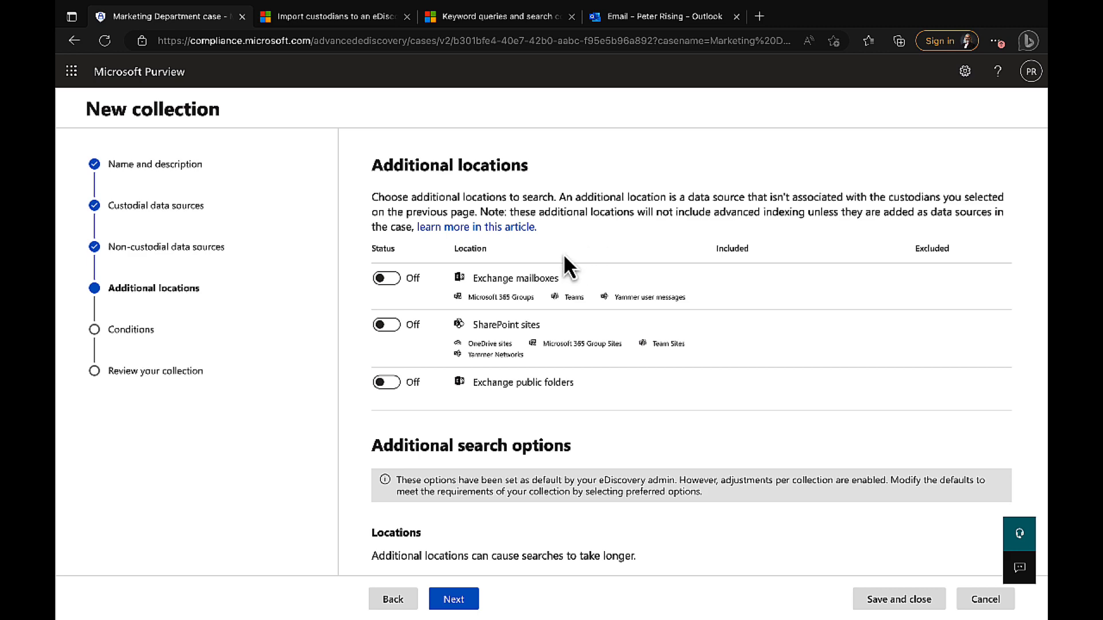
# - Consult the linked article on additional locations and accept the default additional locations and search options
pyautogui.click(493, 231)
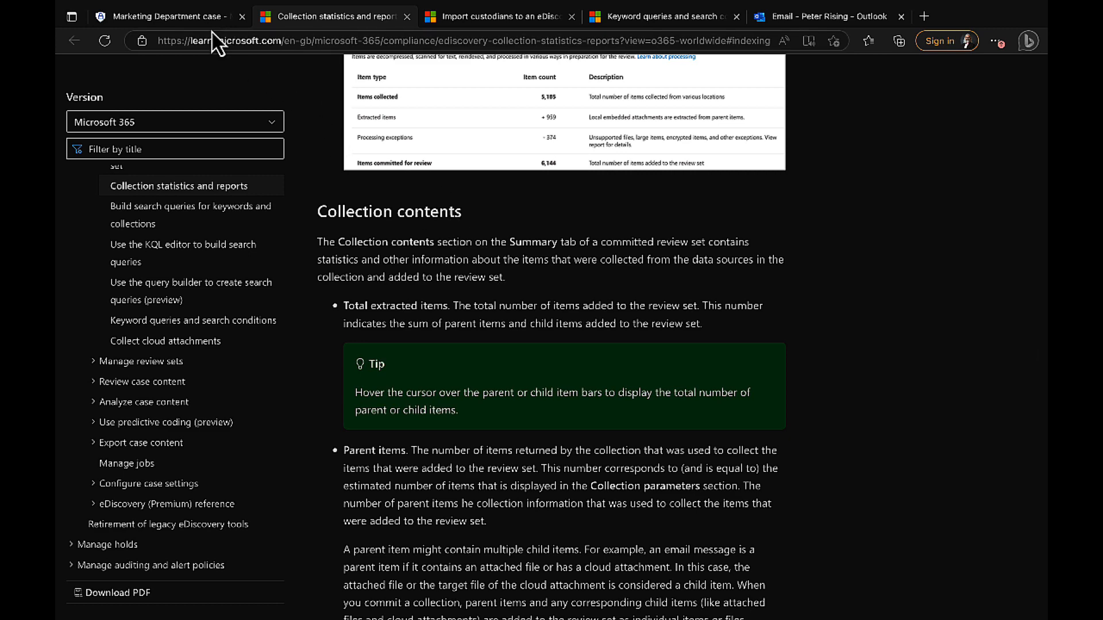
pyautogui.click(201, 17)
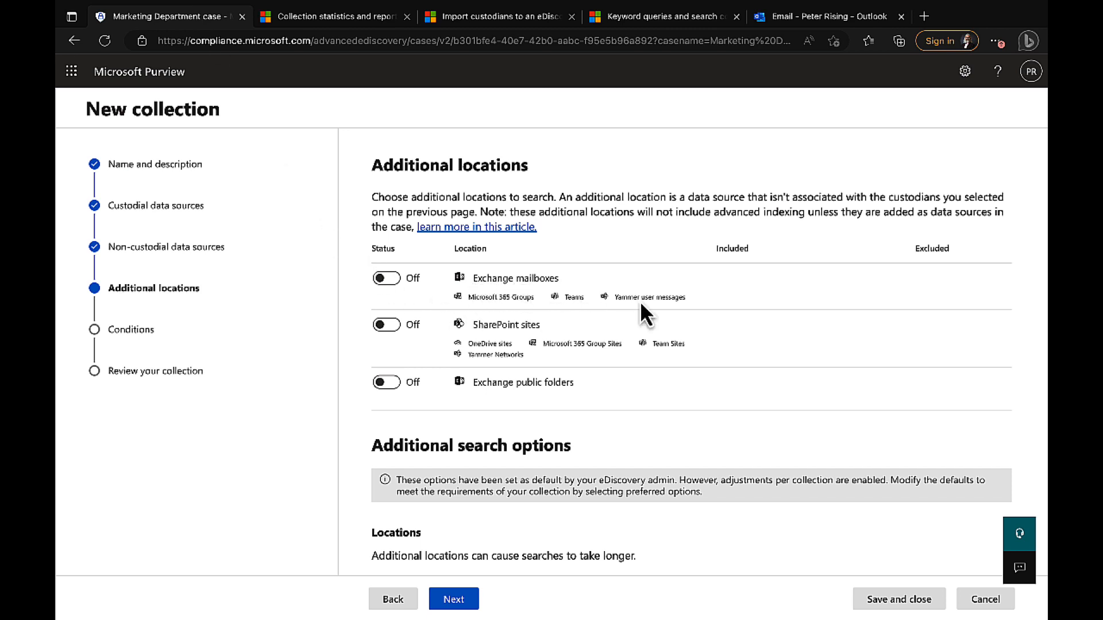
pyautogui.scroll(-2, 643, 338)
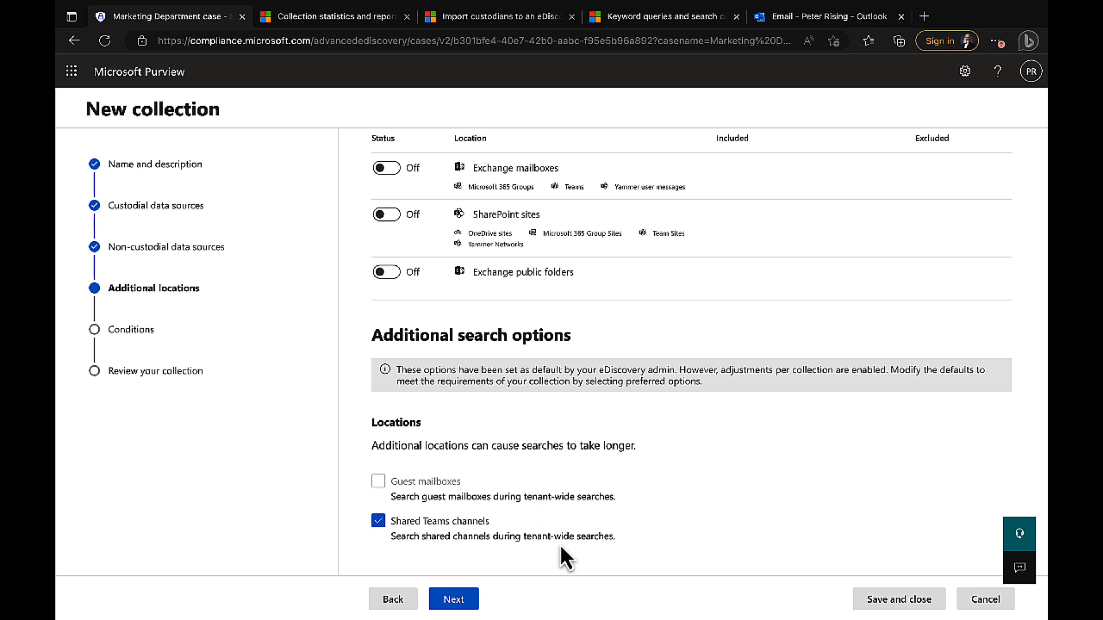
pyautogui.click(465, 601)
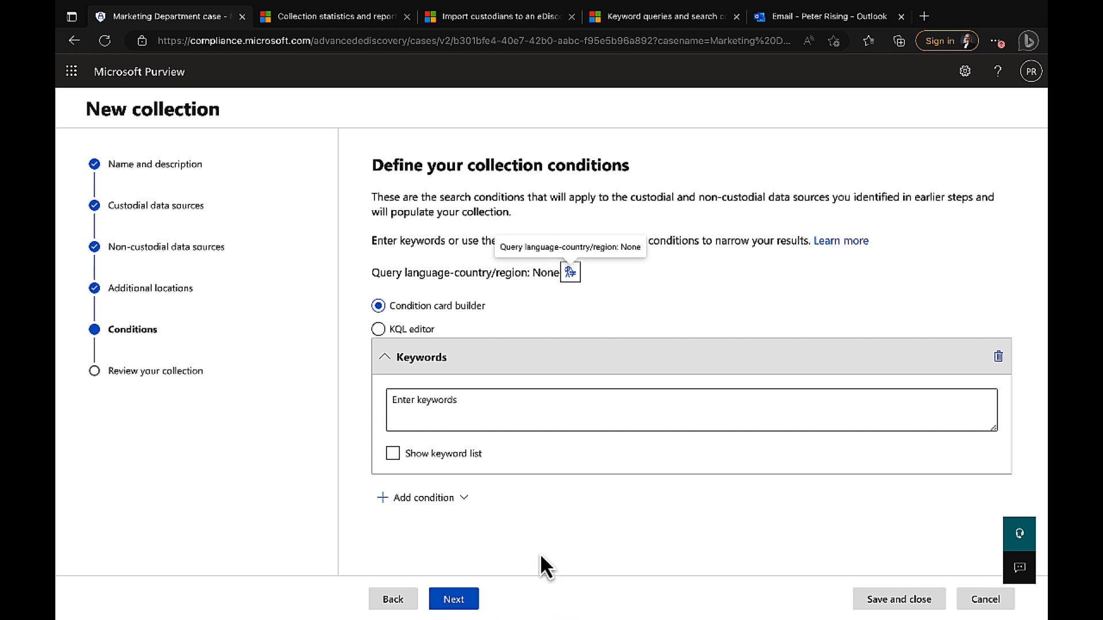
# - Enter the keyword query "marketing (c:s) strategy (c:s)" in the collection conditions and turn on the keyword list
pyautogui.click(425, 401)
pyautogui.write('ma')
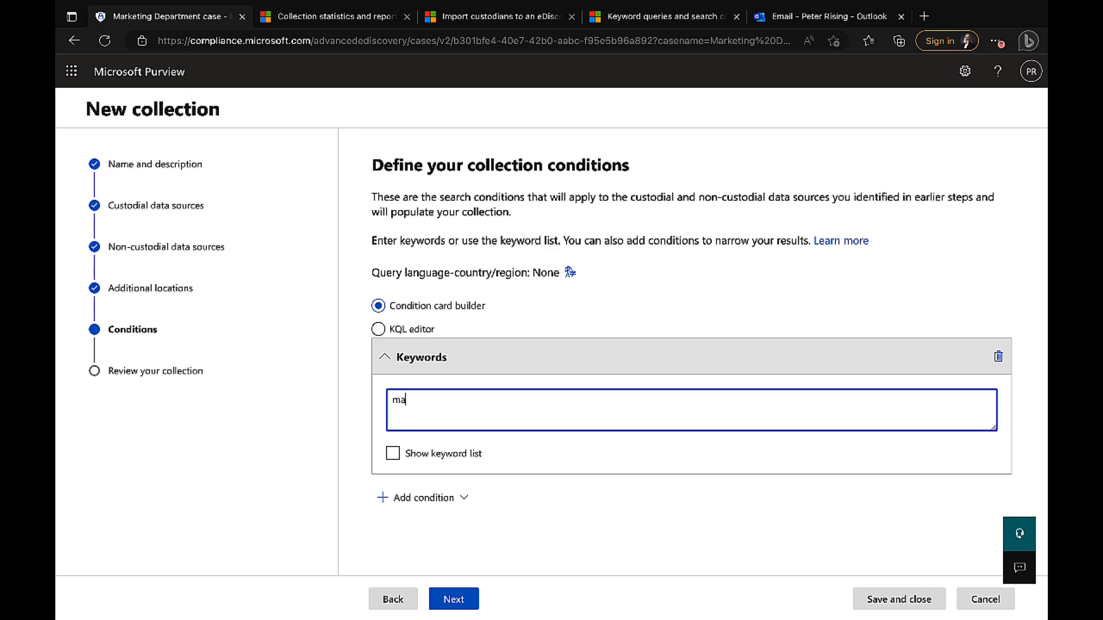
pyautogui.write('rketing (c:s) strategf')
pyautogui.press('BackSpace')
pyautogui.write('y (c:s)')
pyautogui.click(479, 455)
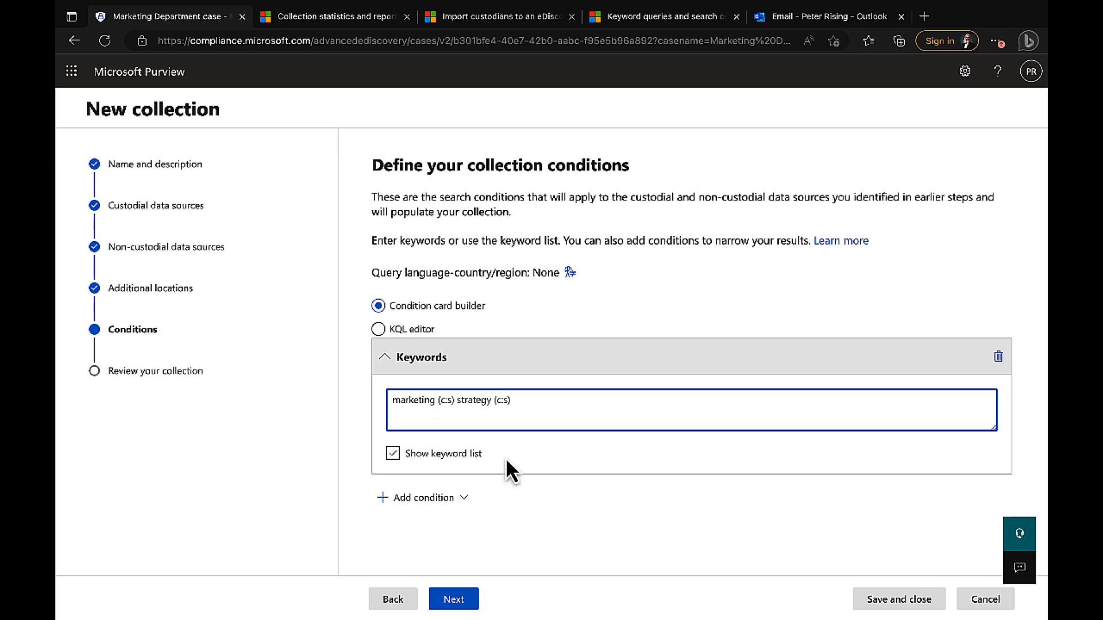
# - Remove the keywords condition and use the KQL editor to query the sender's full name with subject:marketing strategy update
pyautogui.click(395, 455)
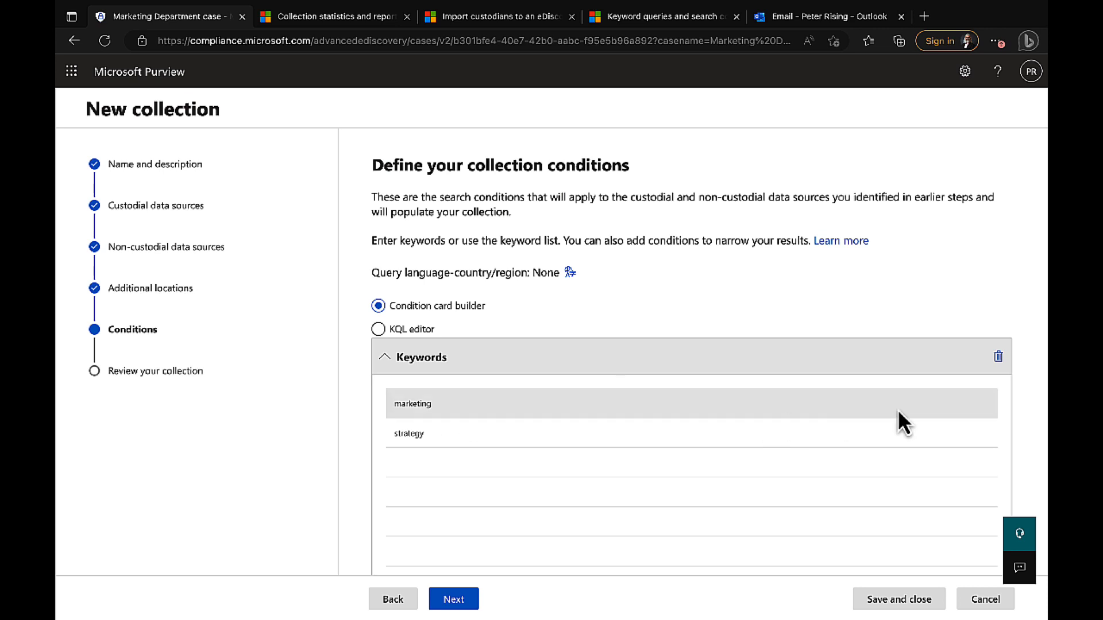
pyautogui.click(998, 356)
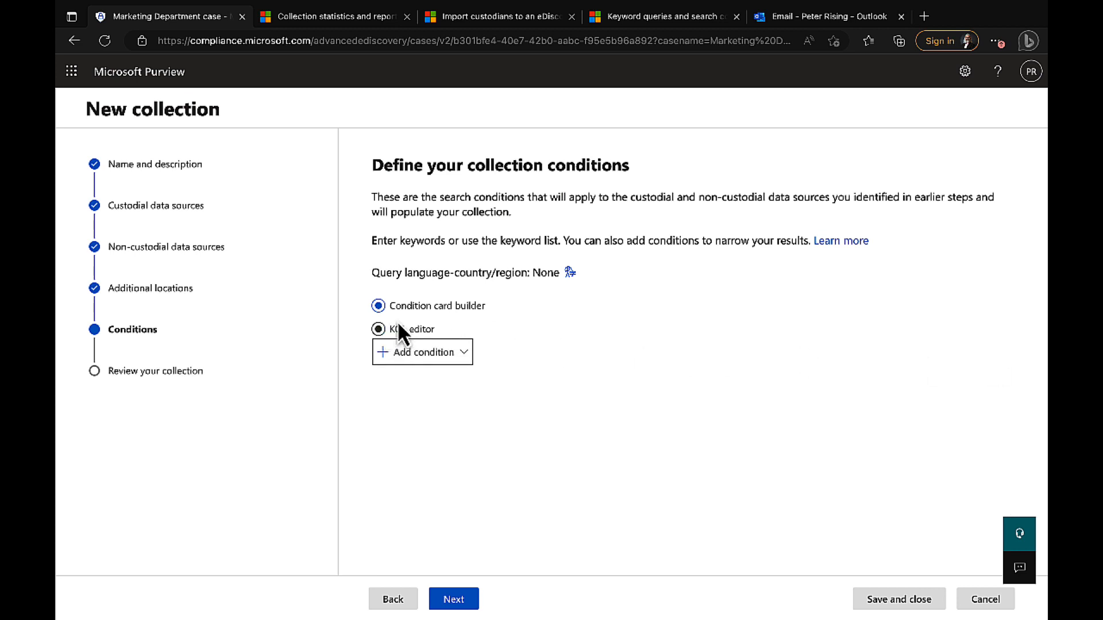
pyautogui.click(428, 308)
pyautogui.click(378, 329)
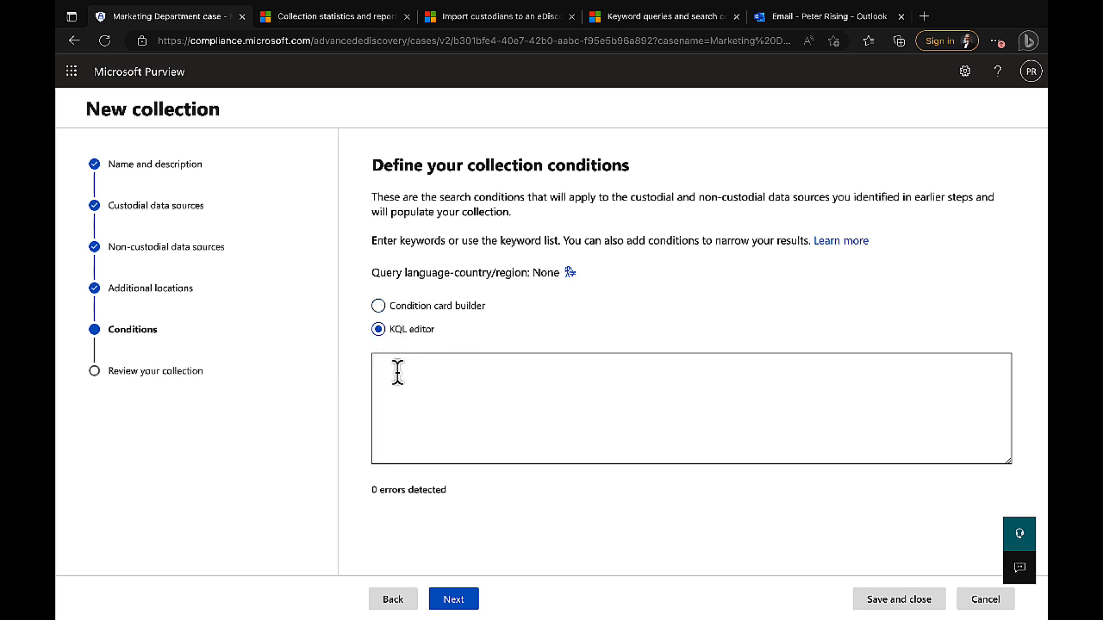
pyautogui.click(395, 360)
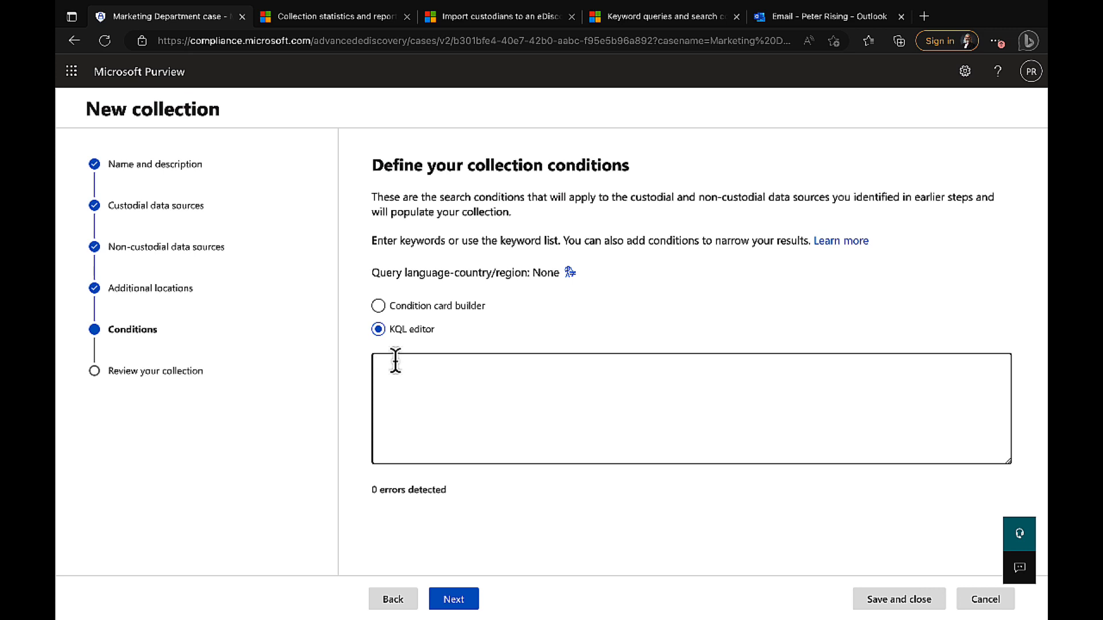
pyautogui.write('from:"Peter Rising" subject:marketing strategy update')
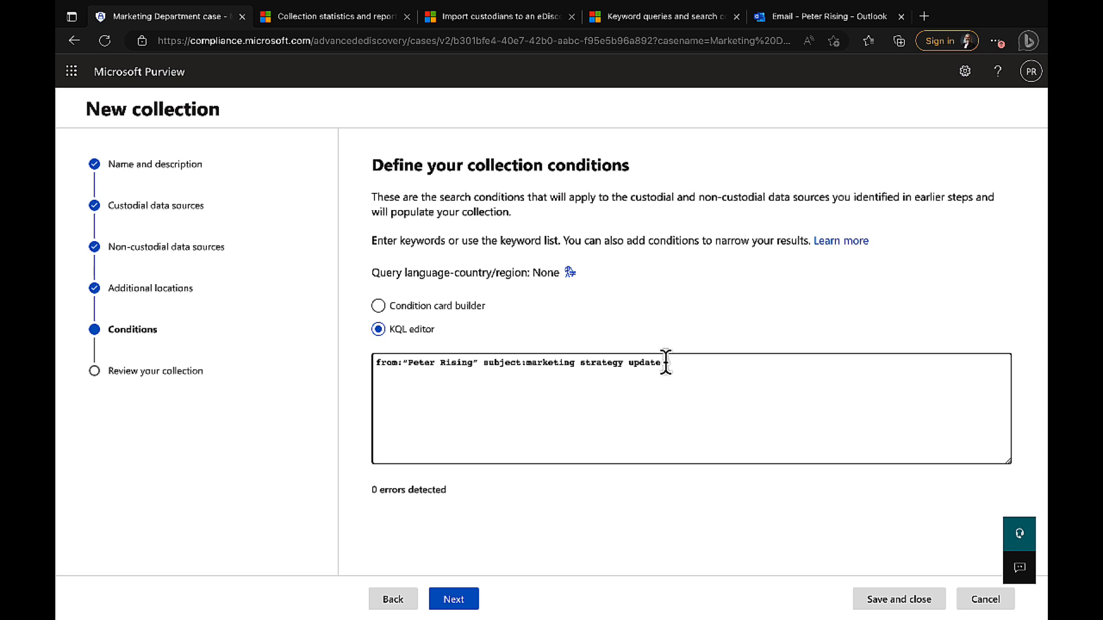
# - Try rebuilding the KQL query as a From (Contains) condition using the sender's suggested address, and restore the copied original query
pyautogui.moveTo(666, 362); pyautogui.dragTo(371, 363)
pyautogui.hotkey('ctrl', 'c')
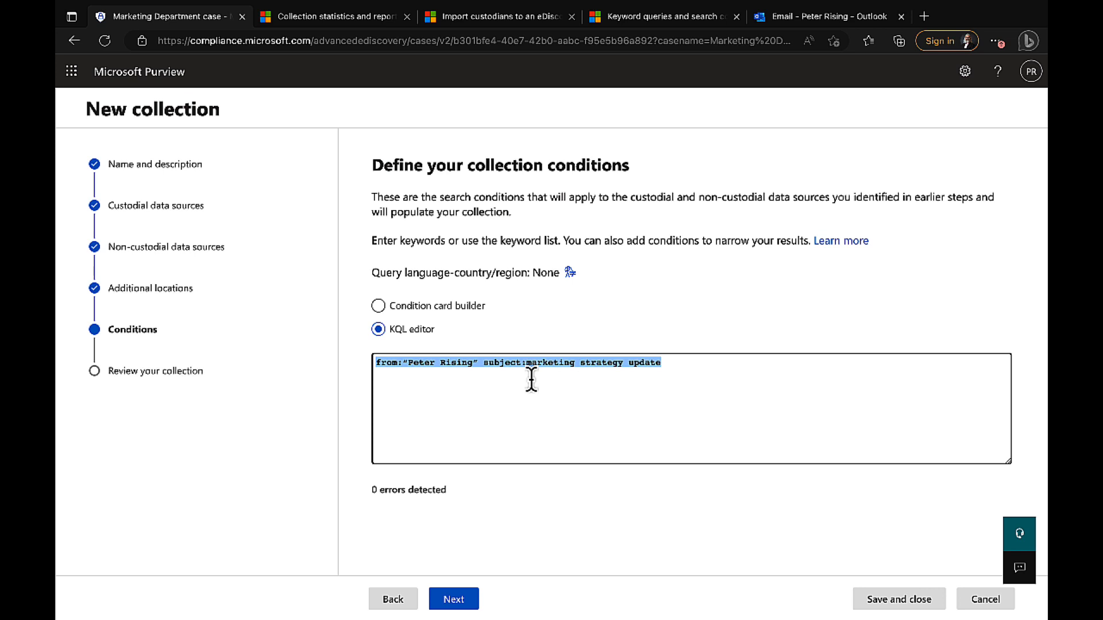
pyautogui.press('BackSpace')
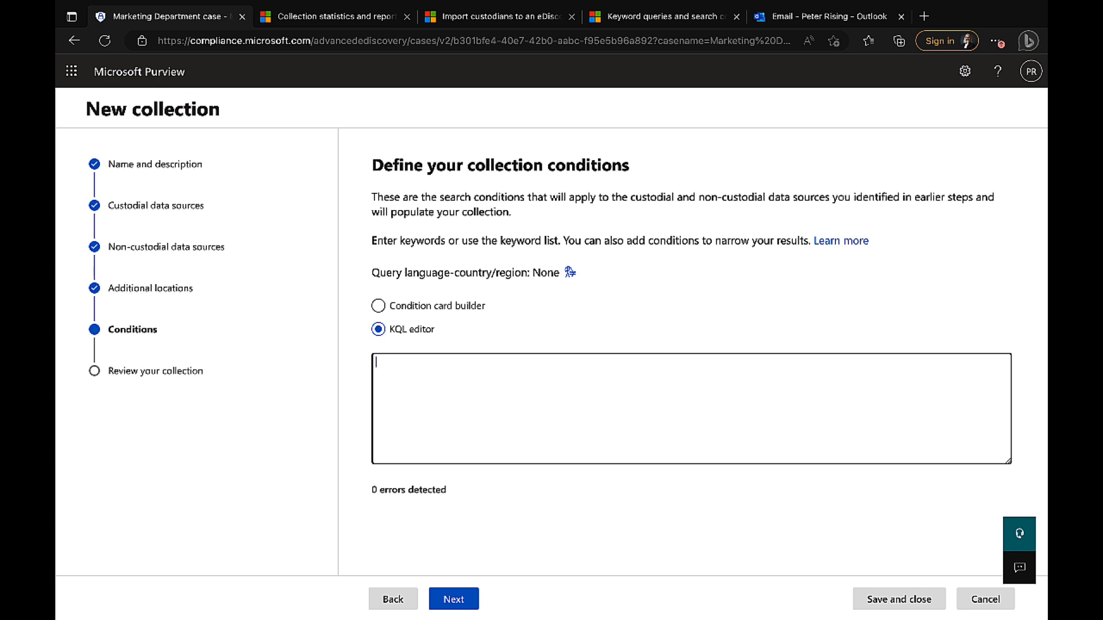
pyautogui.write('fr')
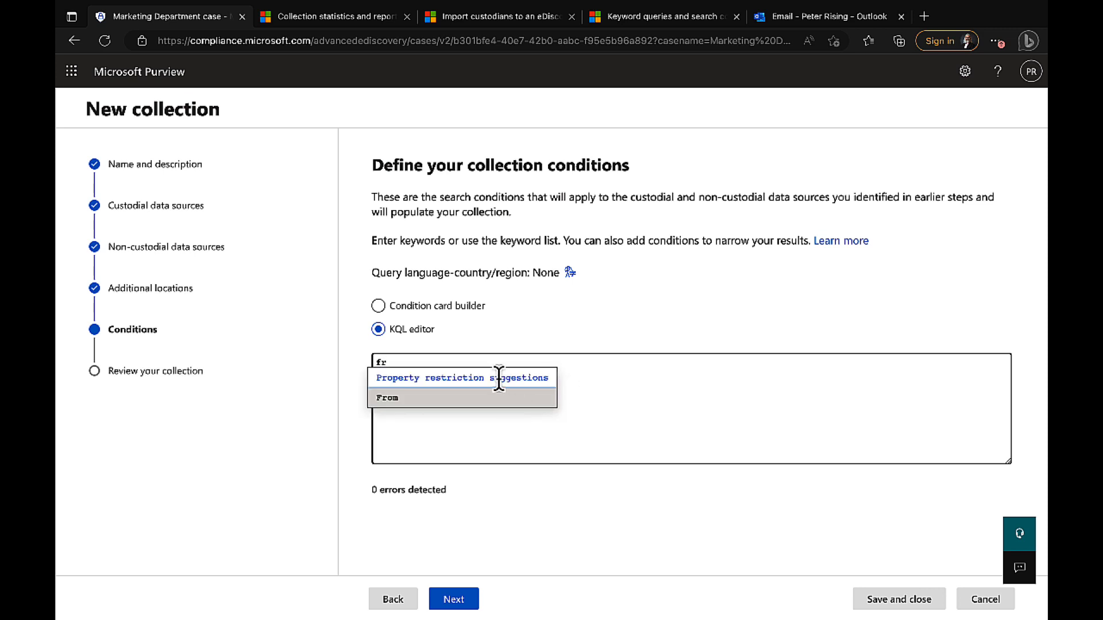
pyautogui.click(389, 397)
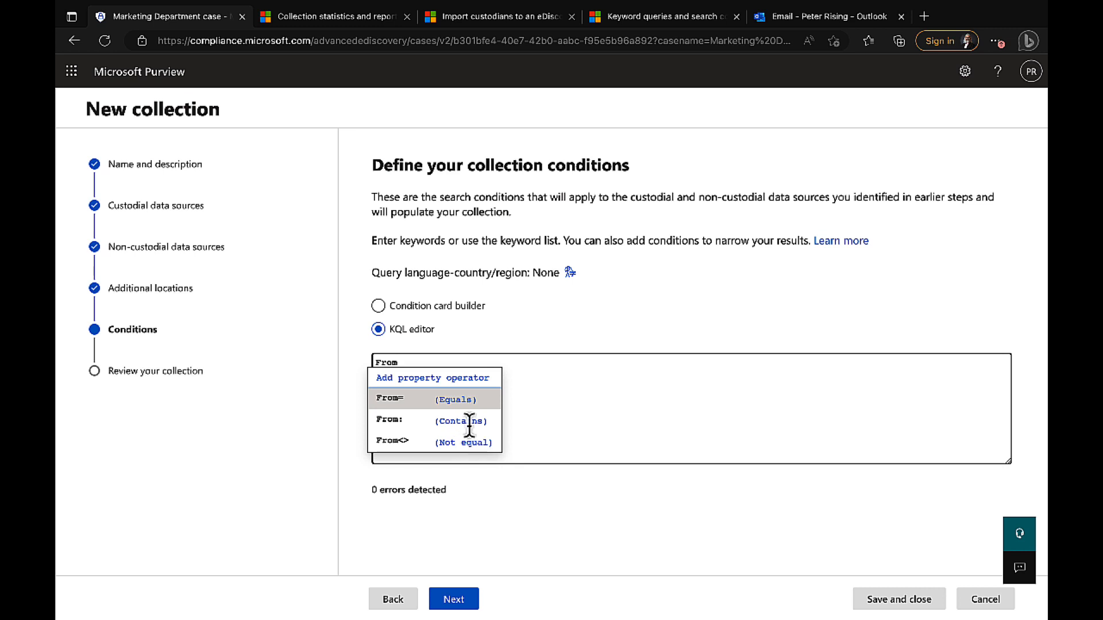
pyautogui.click(388, 421)
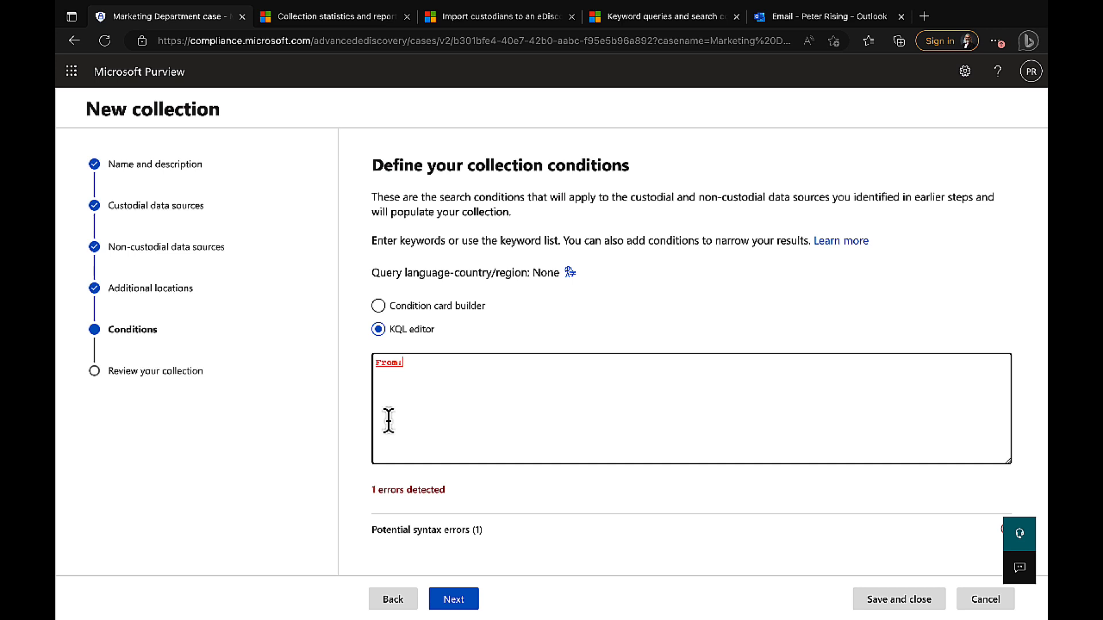
pyautogui.write('"P')
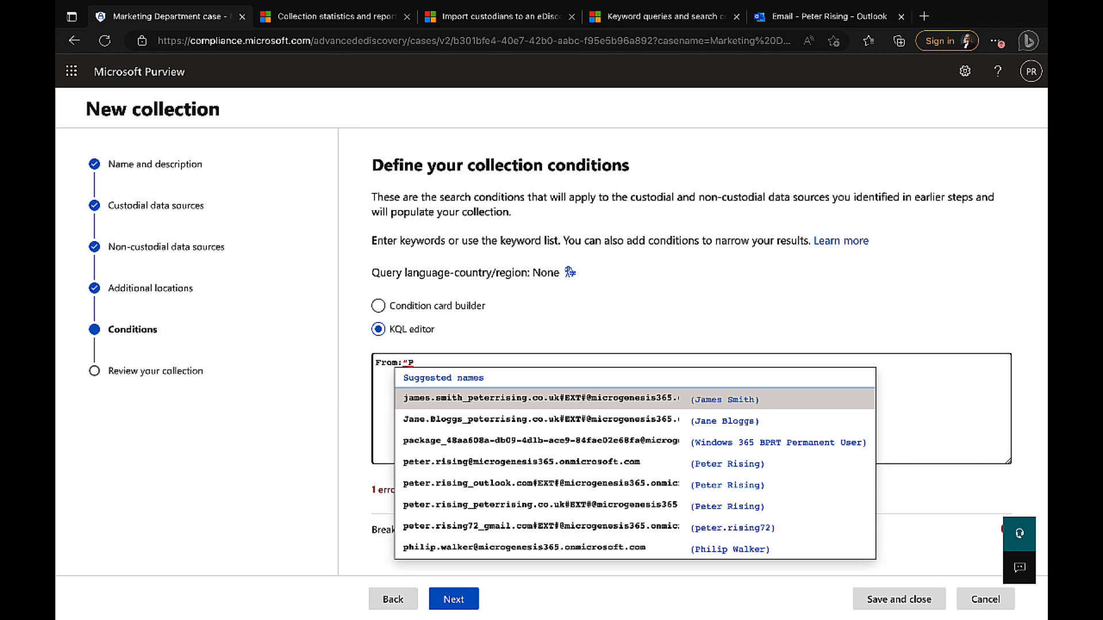
pyautogui.write('eter')
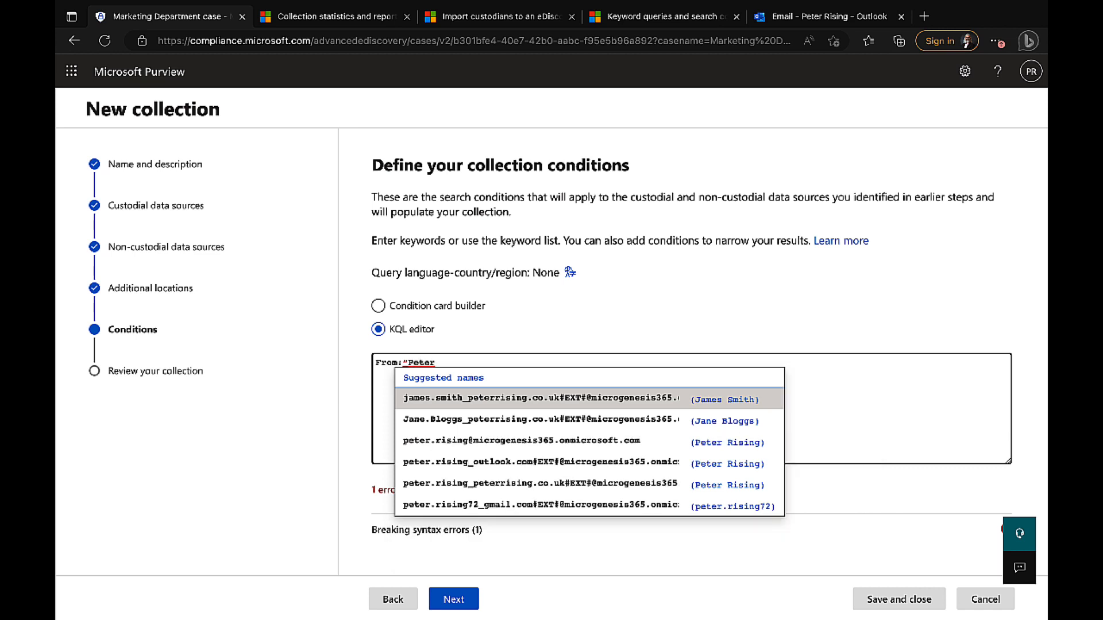
pyautogui.write(' R')
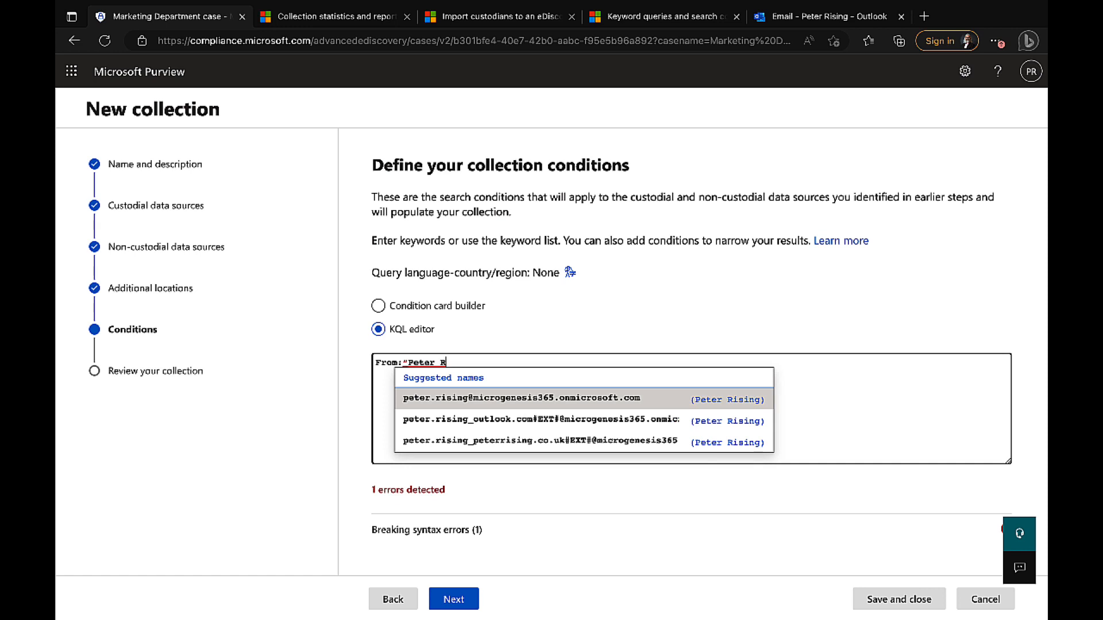
pyautogui.write('ising"')
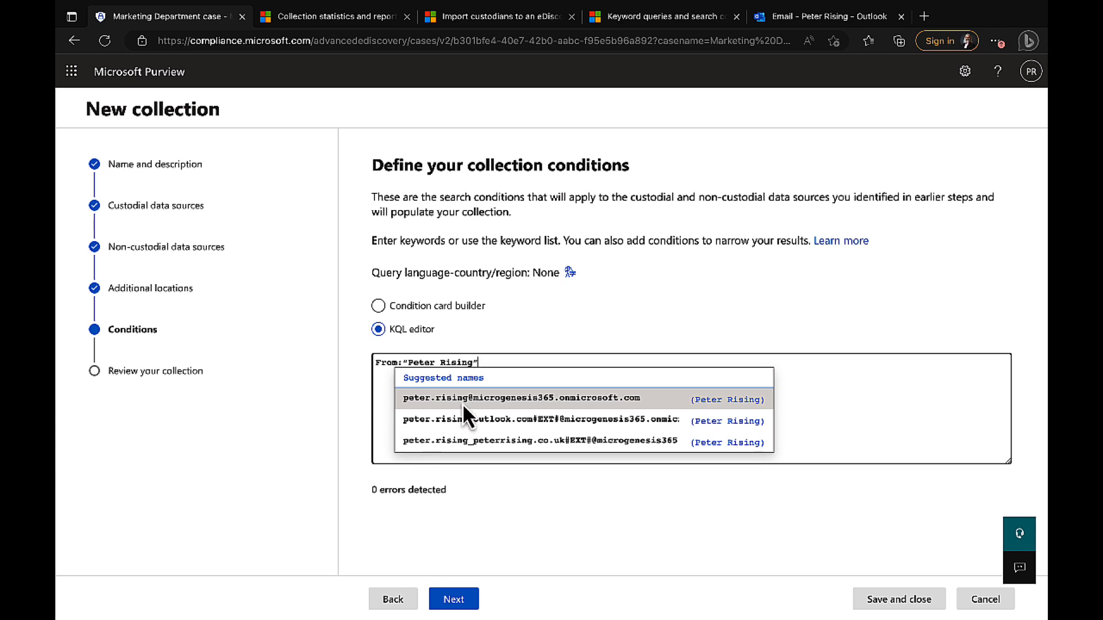
pyautogui.click(646, 401)
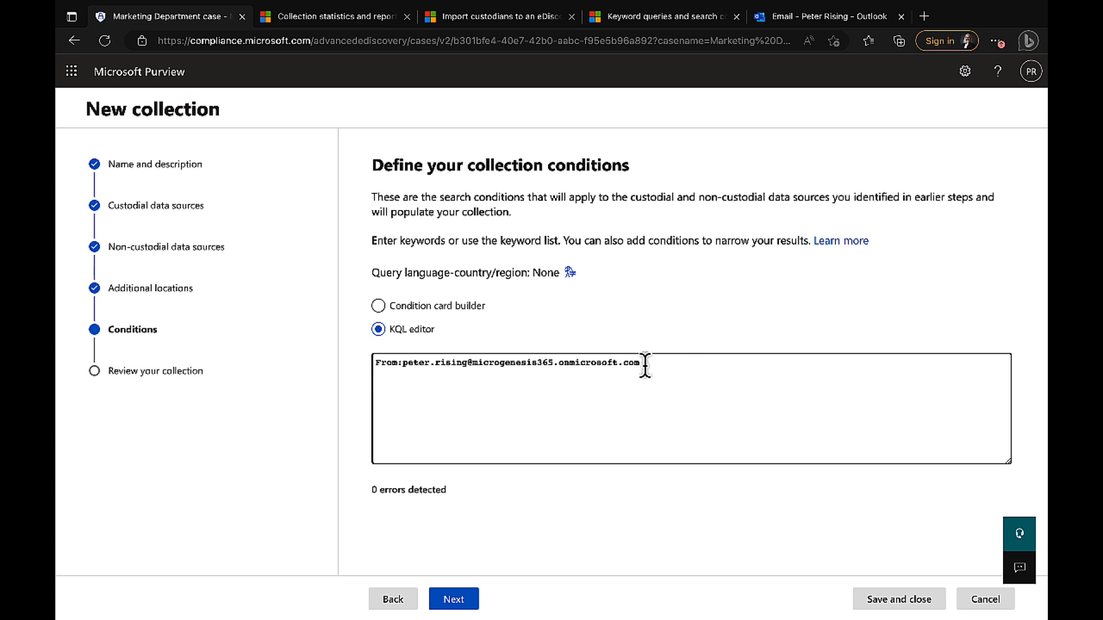
pyautogui.tripleClick(394, 372)
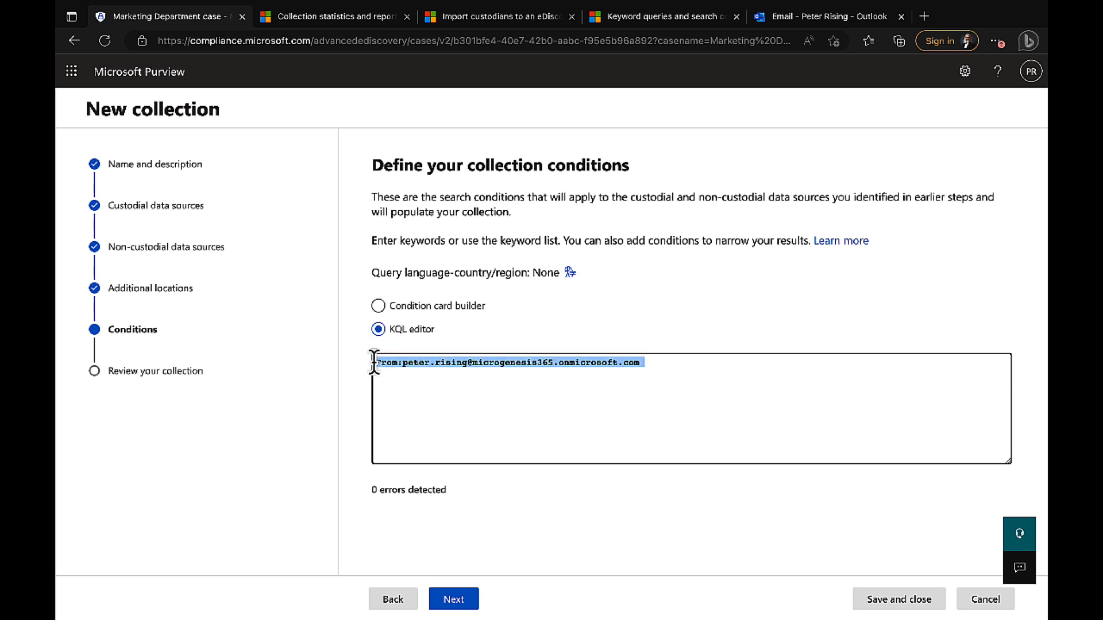
pyautogui.hotkey('ctrl', 'v')
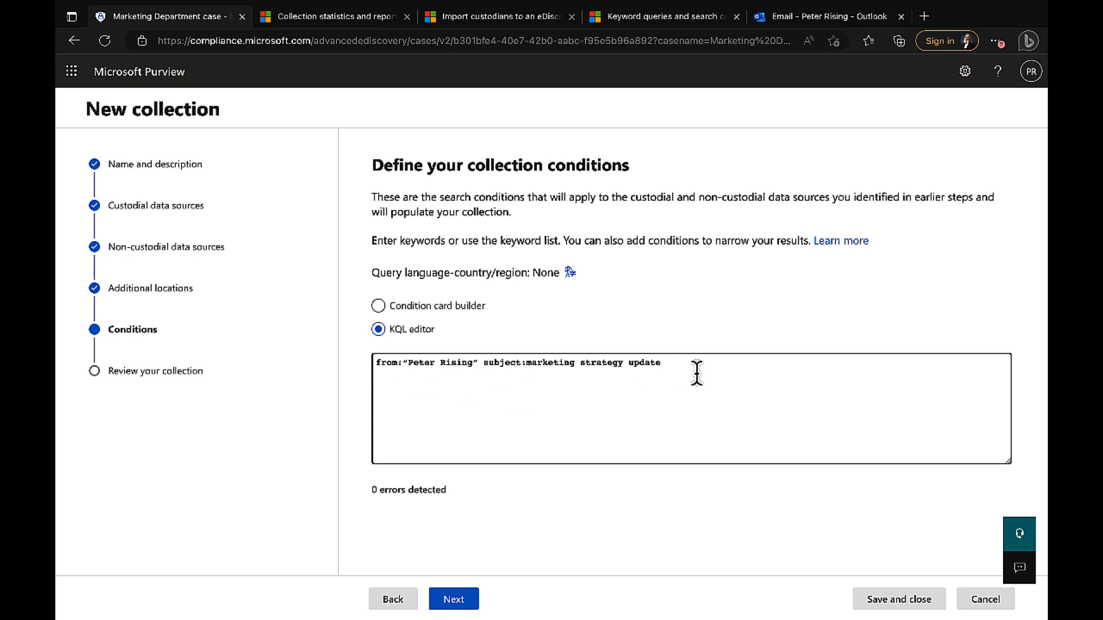
# - Try adding a second query line with (c:s) and the Subject property, and delete that line
pyautogui.press('Return')
pyautogui.write('(c:s) su')
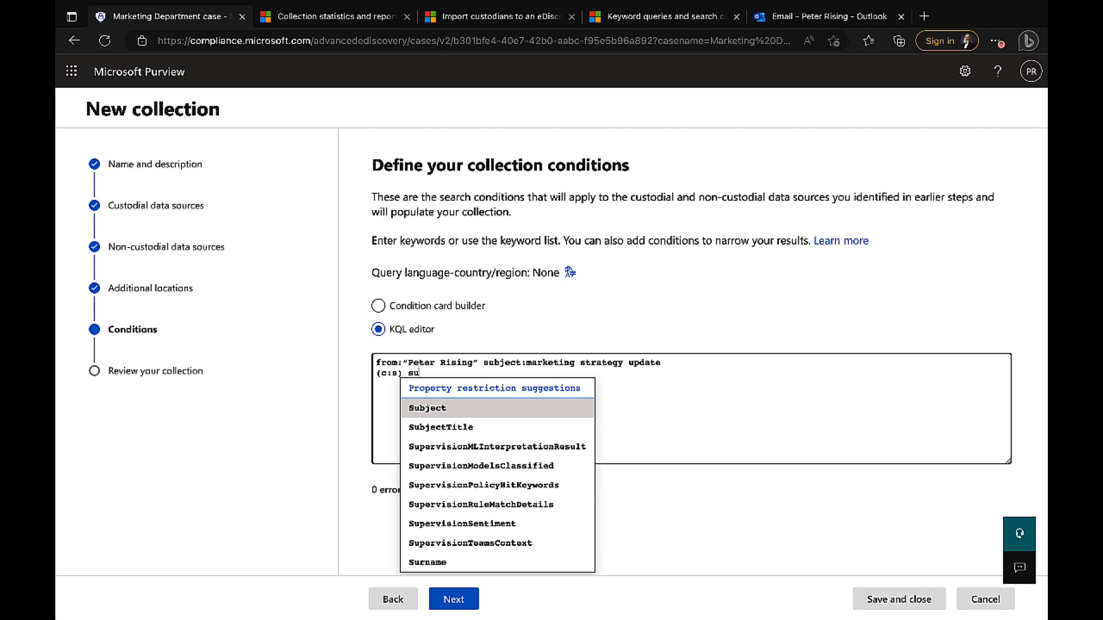
pyautogui.click(439, 409)
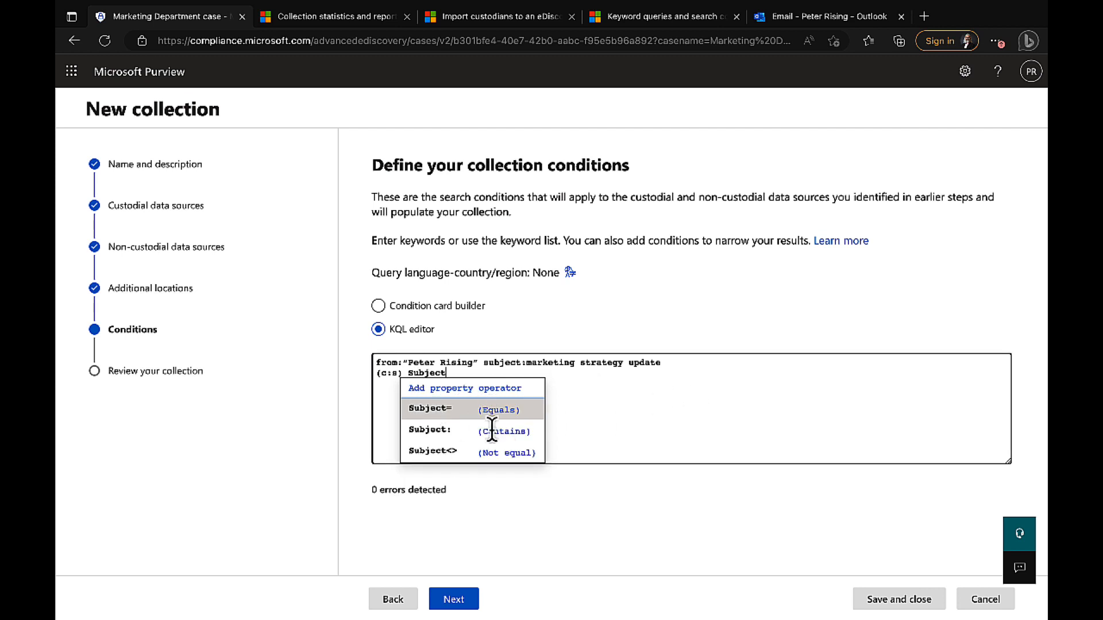
pyautogui.click(457, 372)
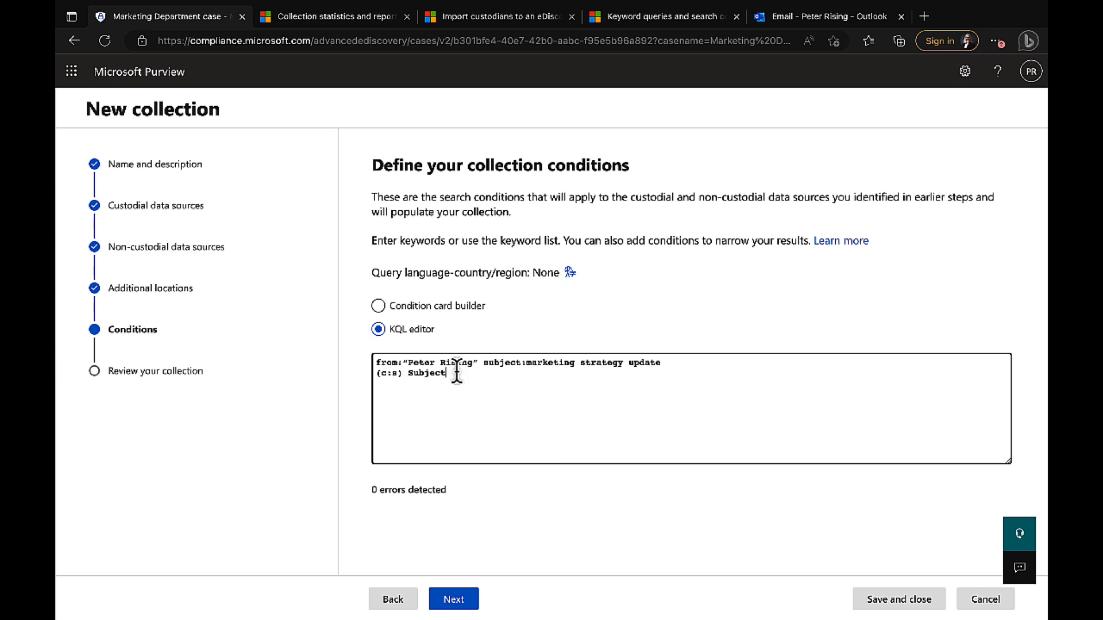
pyautogui.press('BackSpace')
pyautogui.press('BackSpace')
pyautogui.press('BackSpace')
pyautogui.press('BackSpace')
pyautogui.press('BackSpace')
pyautogui.press('BackSpace')
pyautogui.press('BackSpace')
pyautogui.press('BackSpace')
pyautogui.press('BackSpace')
pyautogui.press('BackSpace')
pyautogui.press('BackSpace')
pyautogui.press('BackSpace')
pyautogui.press('BackSpace')
pyautogui.press('BackSpace')
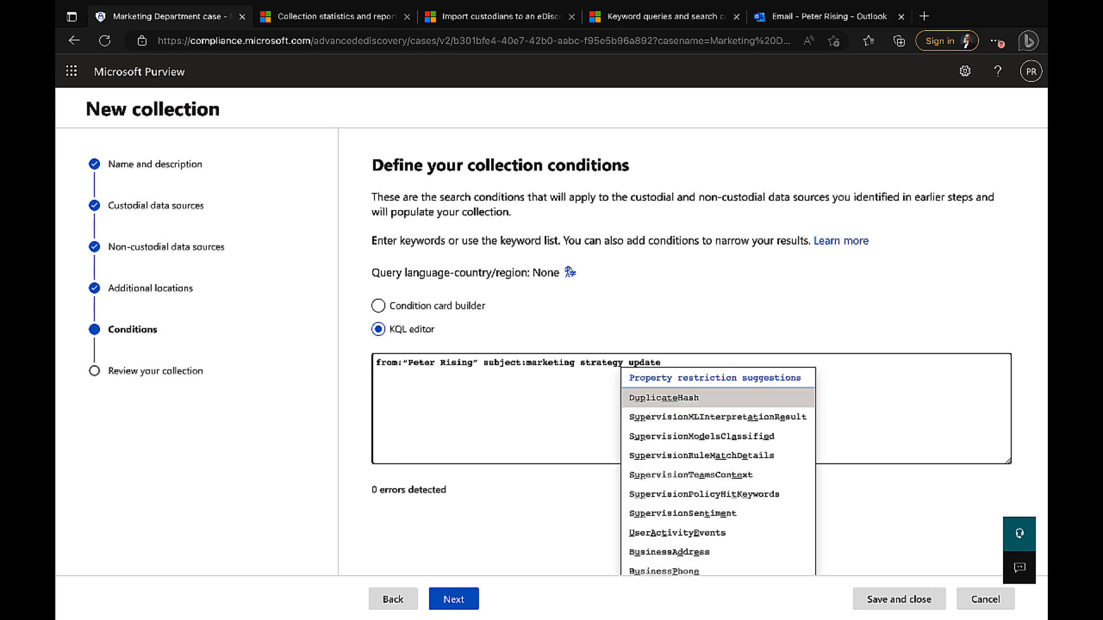
pyautogui.click(444, 415)
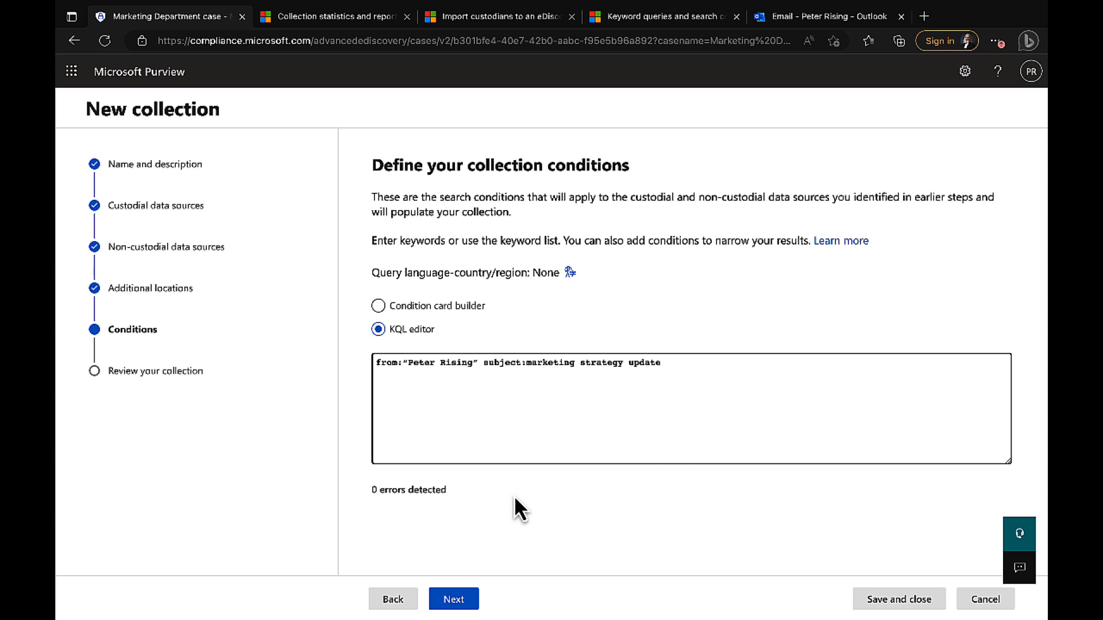
# - Review the collection's summary and data sources, submit the collection, and finish the wizard
pyautogui.click(455, 603)
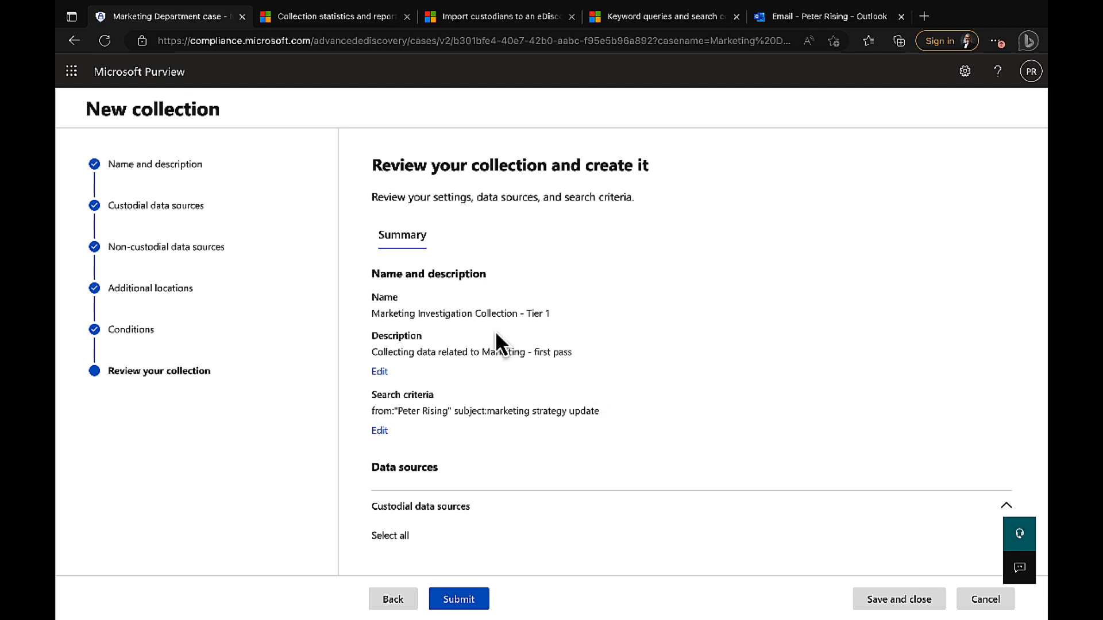
pyautogui.scroll(-3, 496, 334)
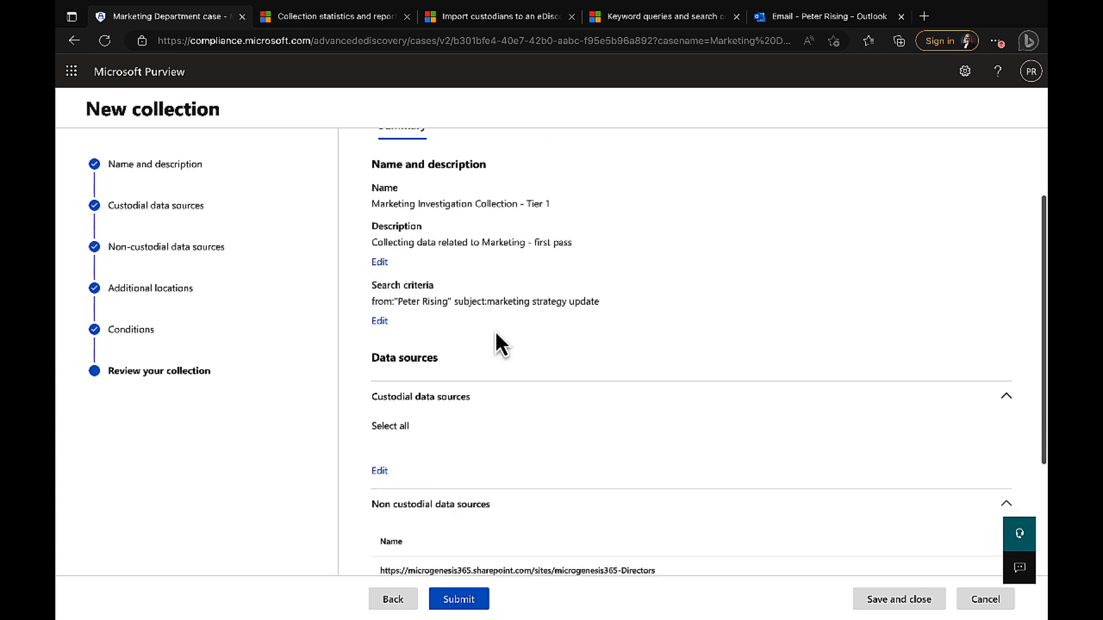
pyautogui.scroll(-3, 496, 335)
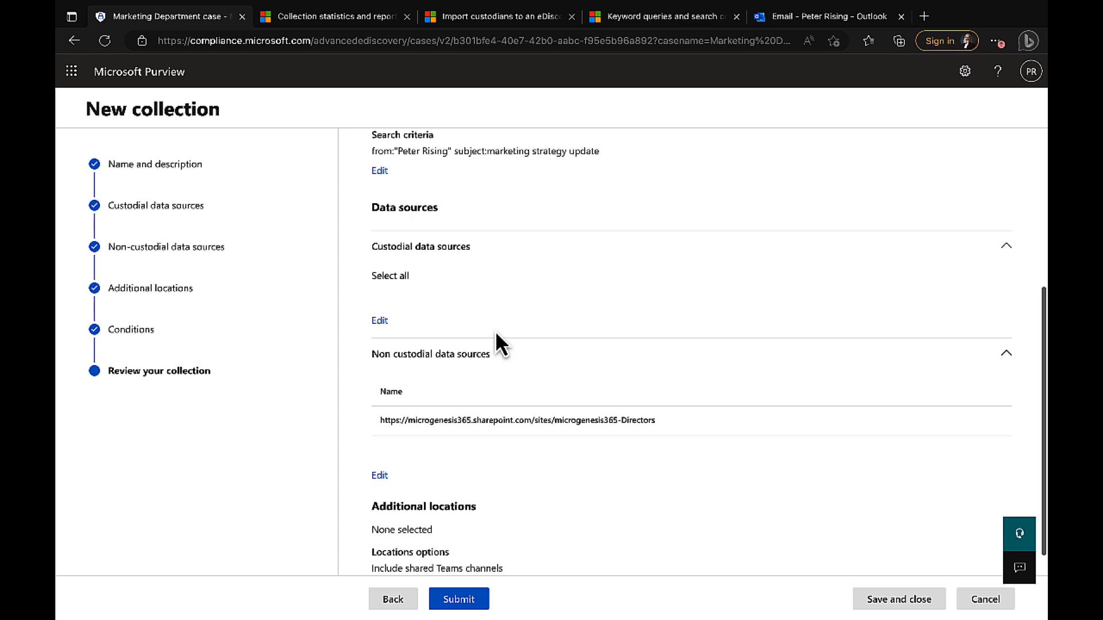
pyautogui.scroll(-1, 496, 334)
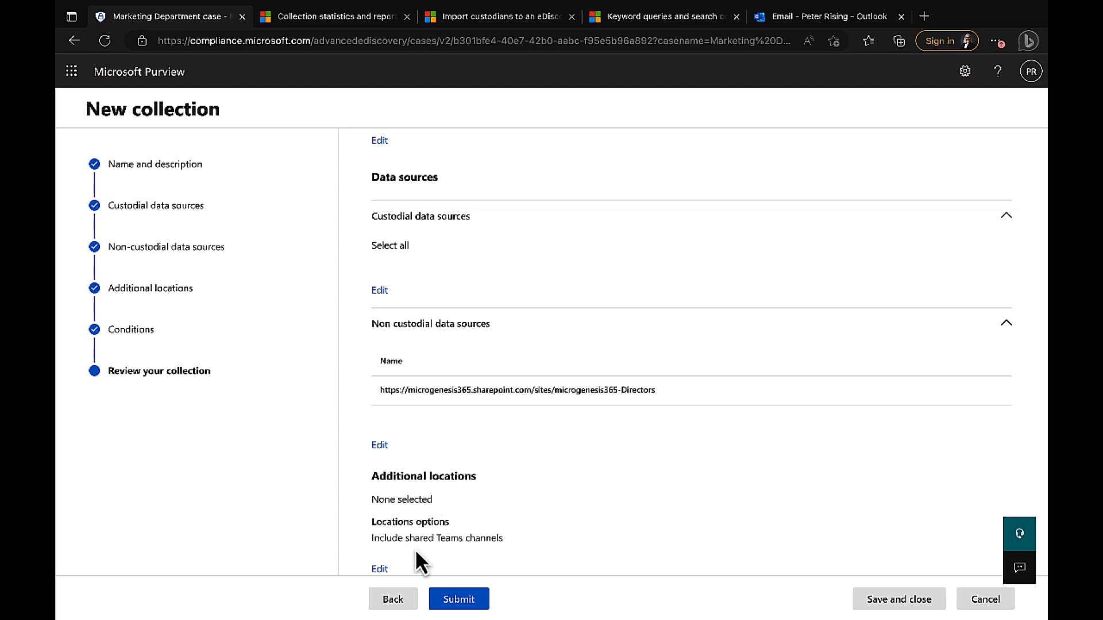
pyautogui.click(459, 601)
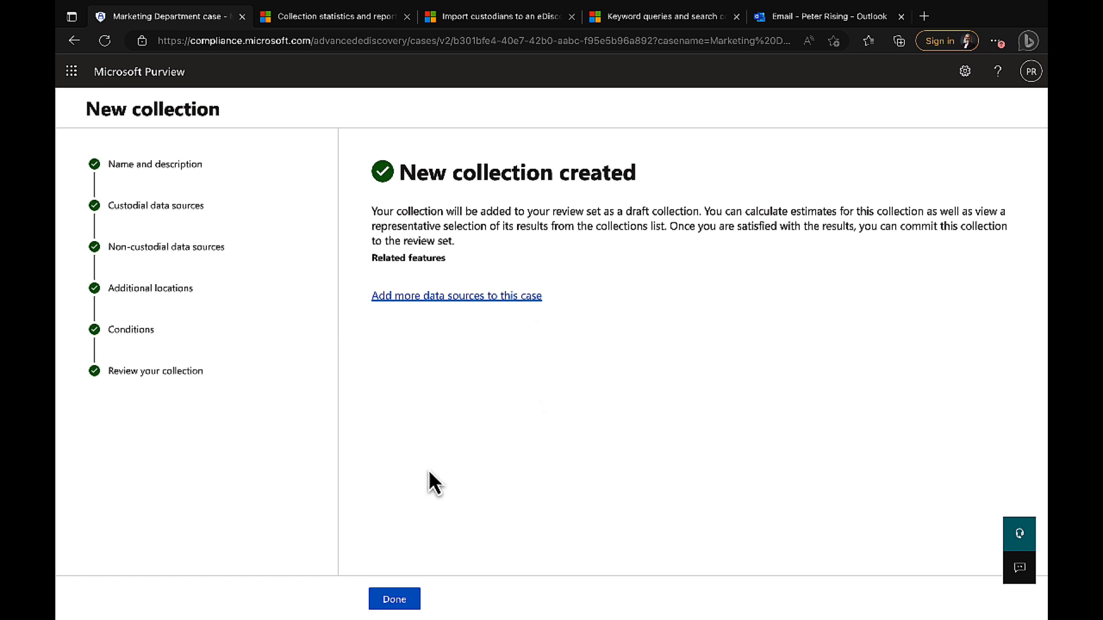
pyautogui.click(402, 602)
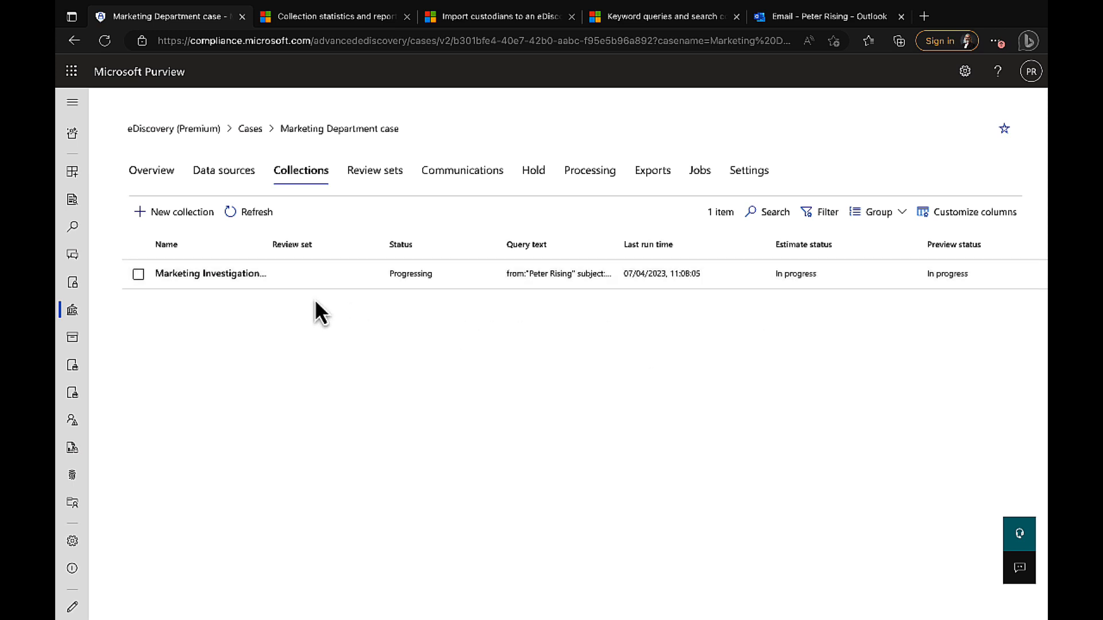
# - Refresh the collections list, track the case's jobs, and inspect the details of the Prepare search preview and estimates job
pyautogui.click(238, 221)
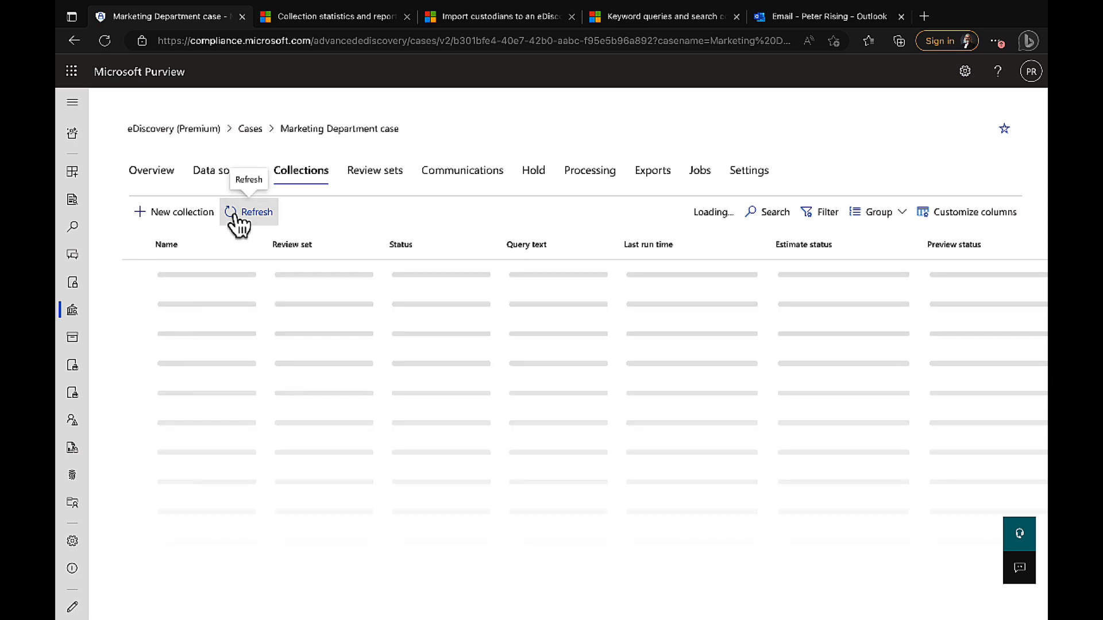
pyautogui.click(702, 171)
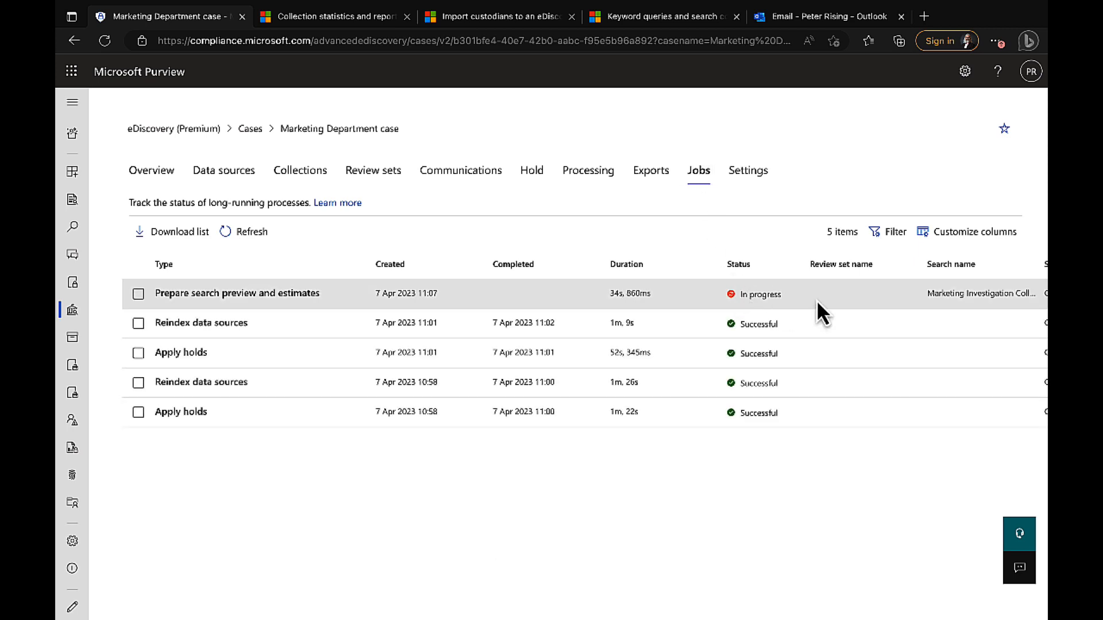
pyautogui.hscroll(2, 822, 313)
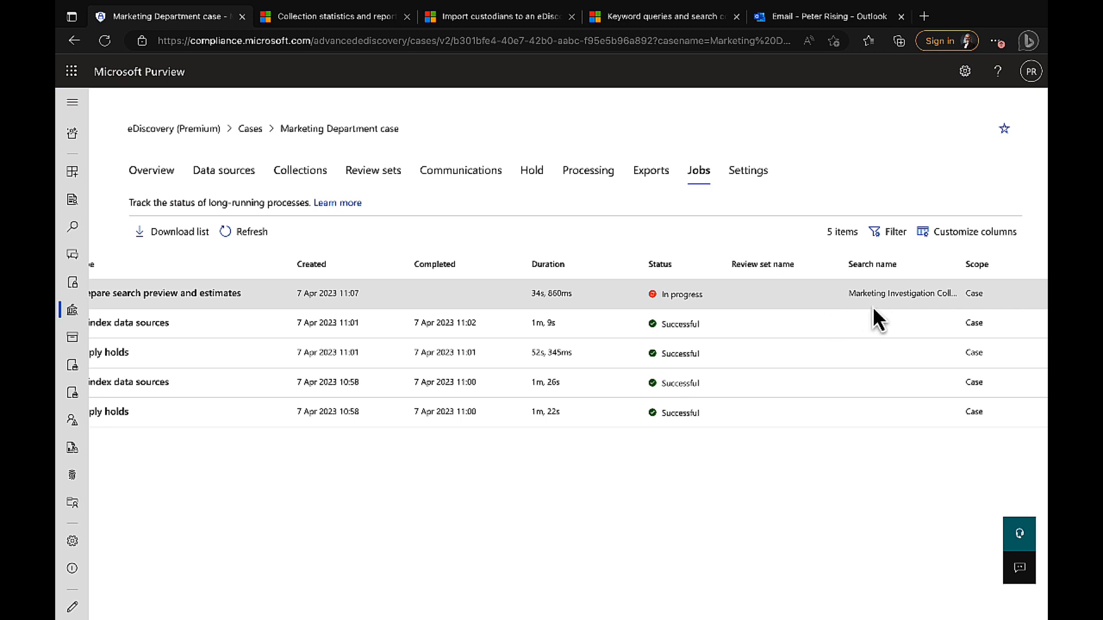
pyautogui.hscroll(-2, 856, 298)
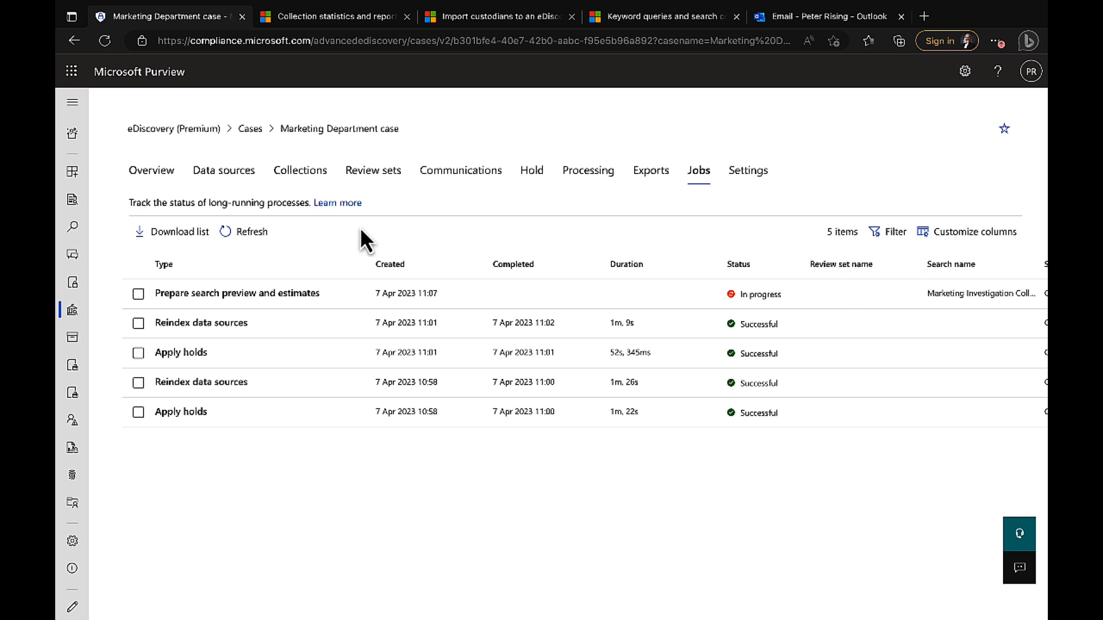
pyautogui.click(239, 234)
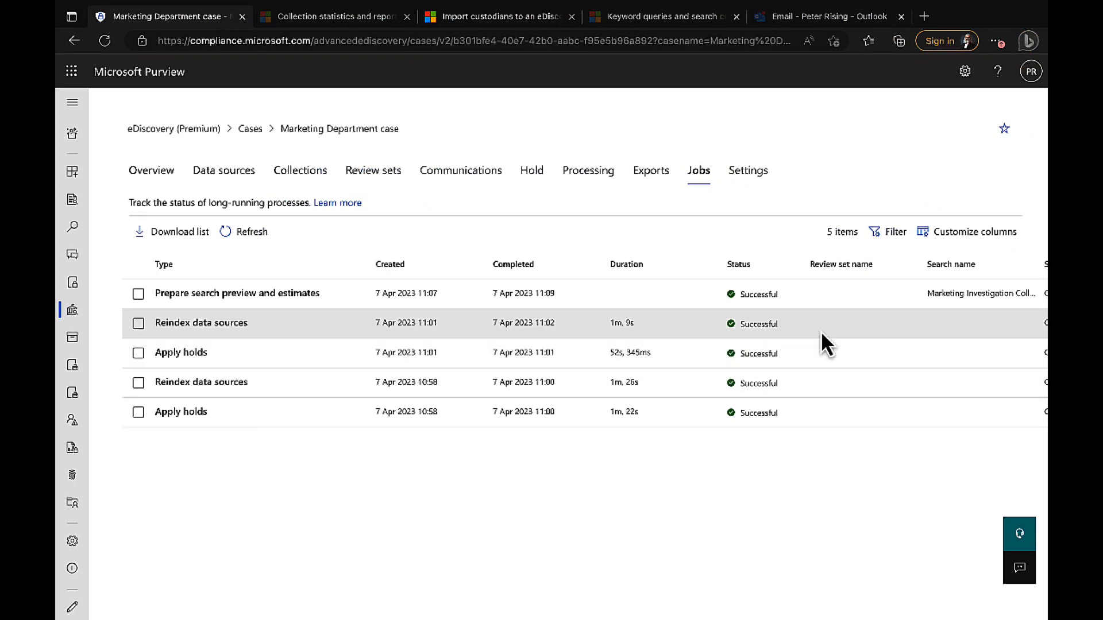
pyautogui.click(302, 291)
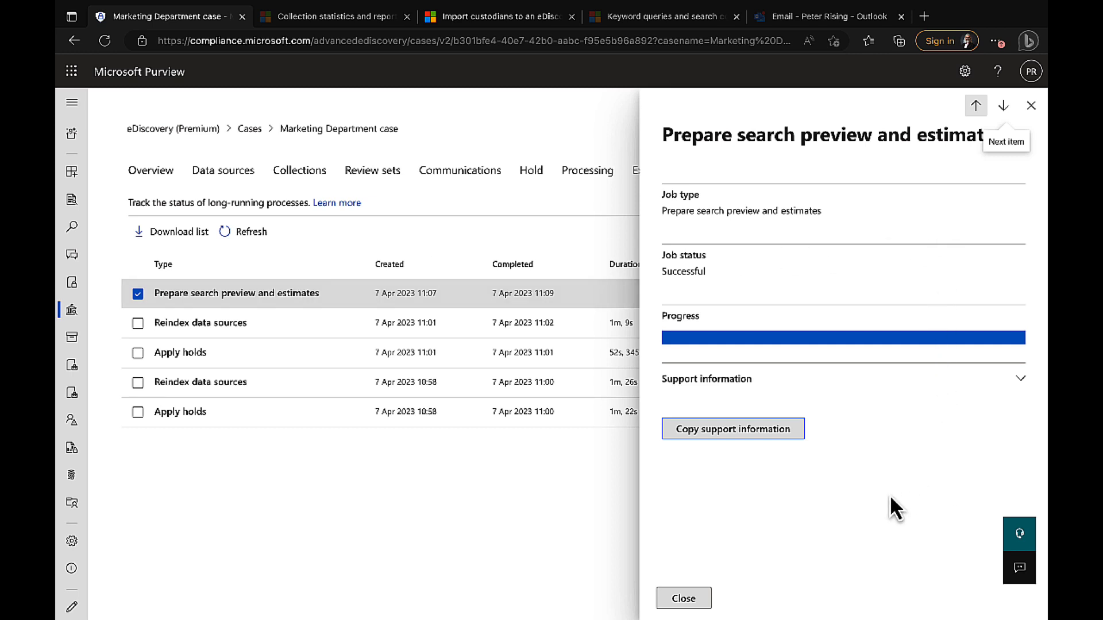
pyautogui.click(689, 600)
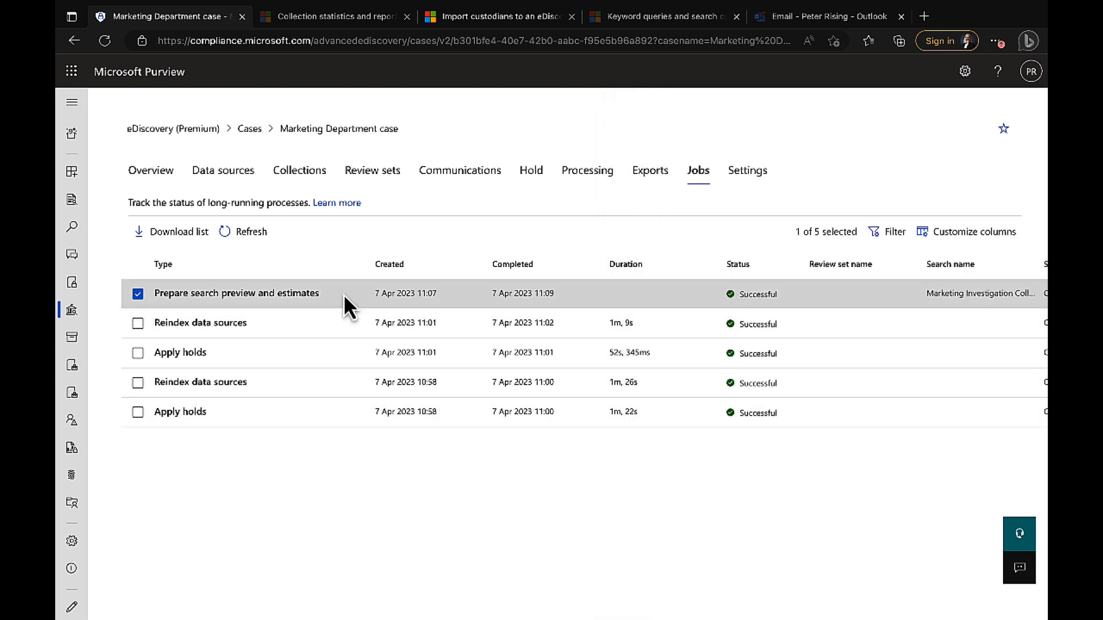
# - Open Marketing Investigation Collection - Tier 1 from the case's collections and review its summary and data sources
pyautogui.click(305, 175)
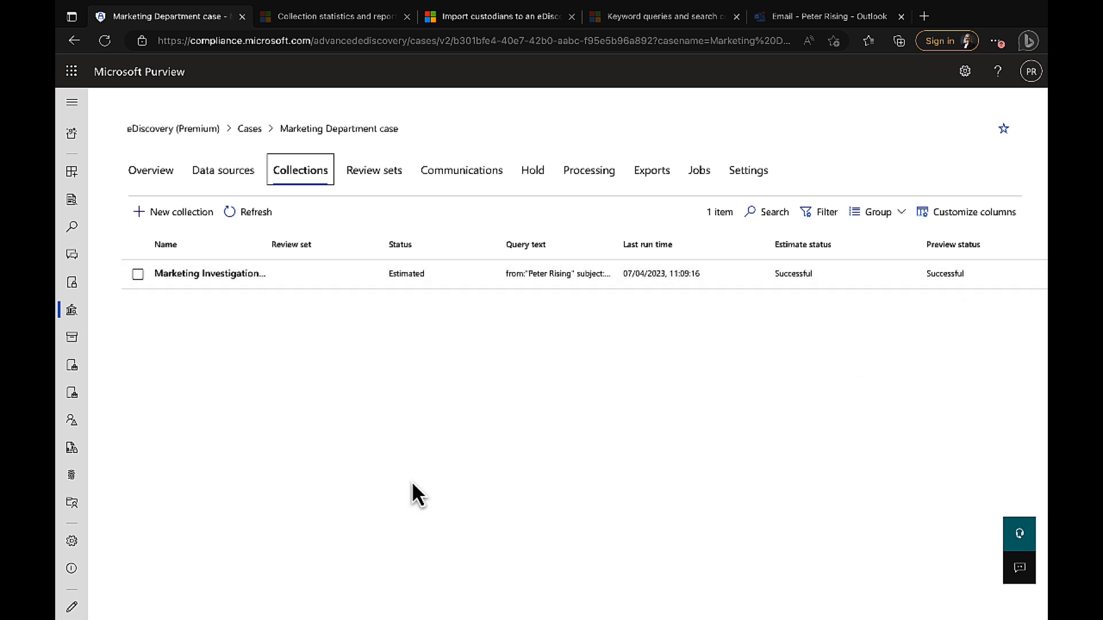
pyautogui.click(192, 274)
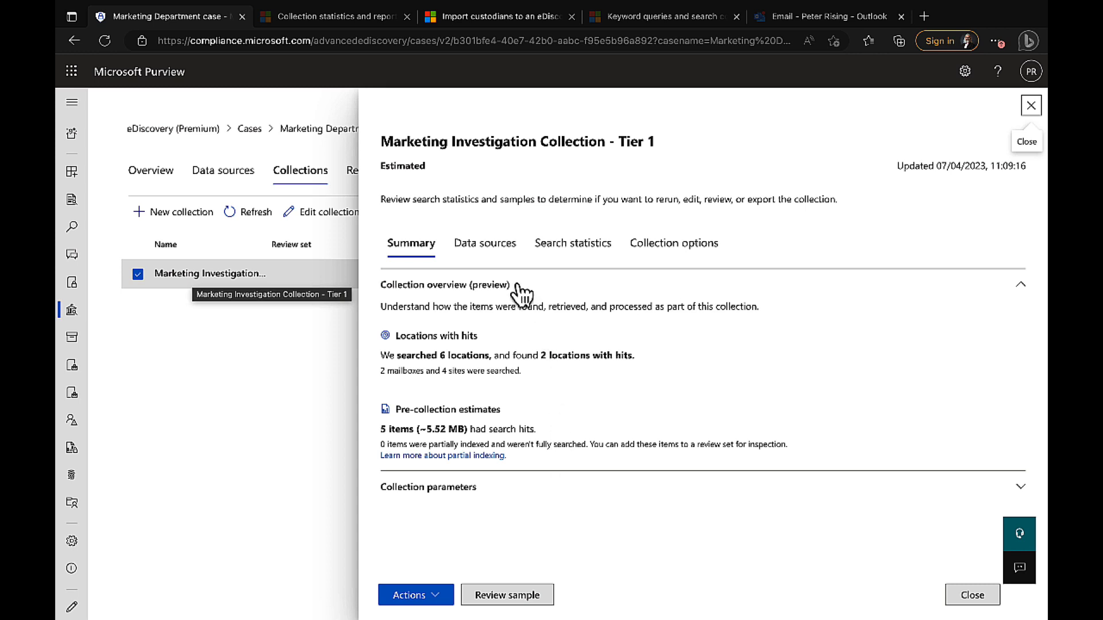
pyautogui.click(495, 256)
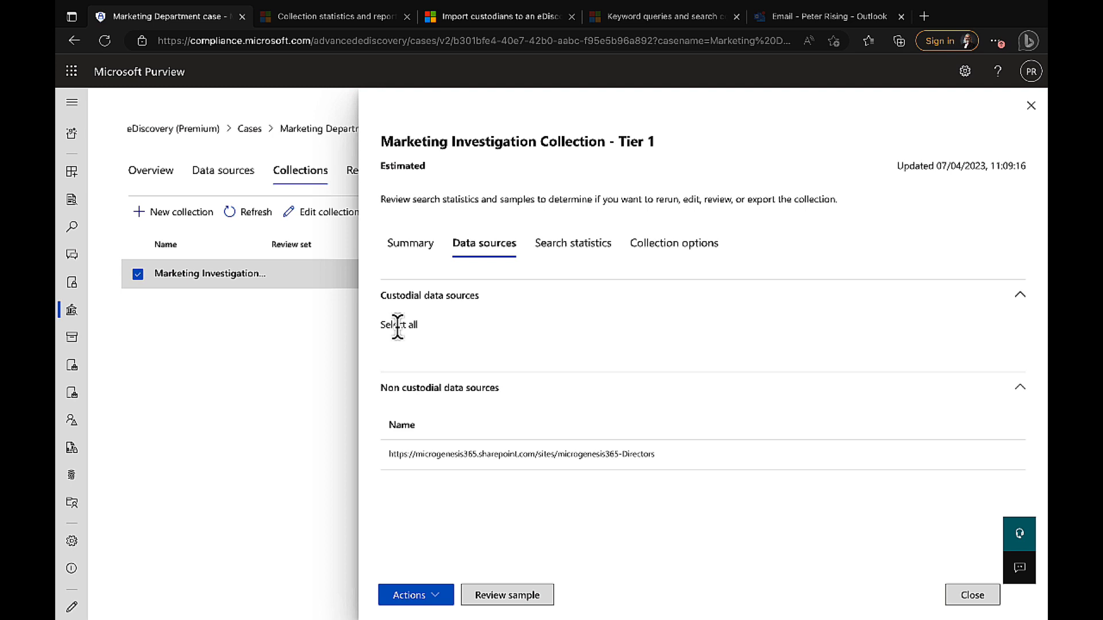
# - Examine the collection's search statistics, covering collection estimates, condition report and top locations, and check its collection options
pyautogui.click(565, 252)
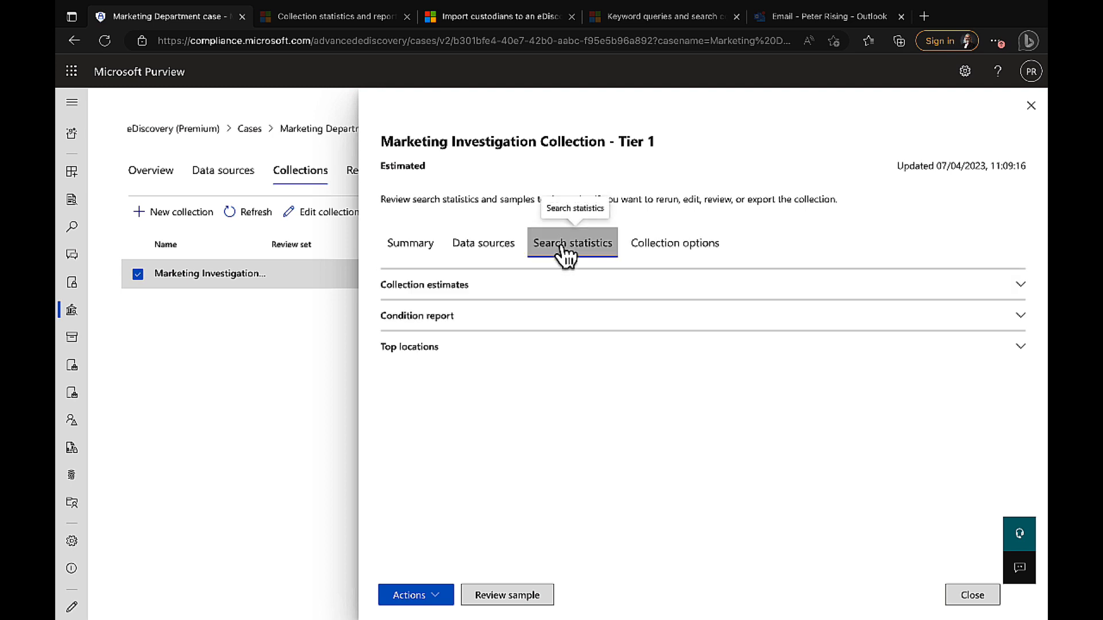
pyautogui.click(1020, 286)
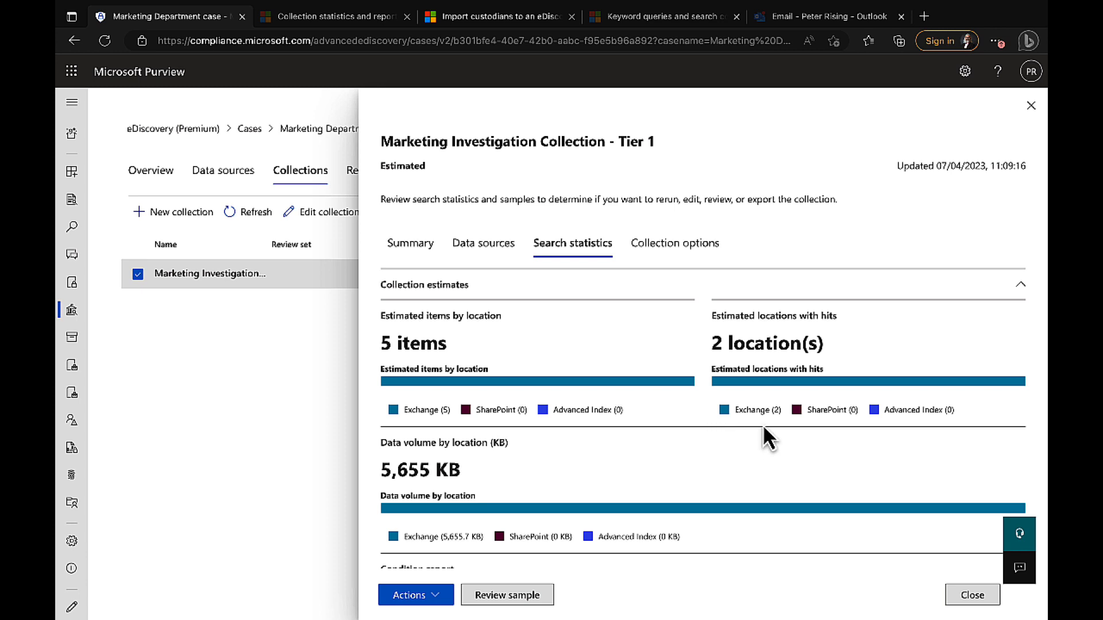
pyautogui.scroll(-1, 763, 427)
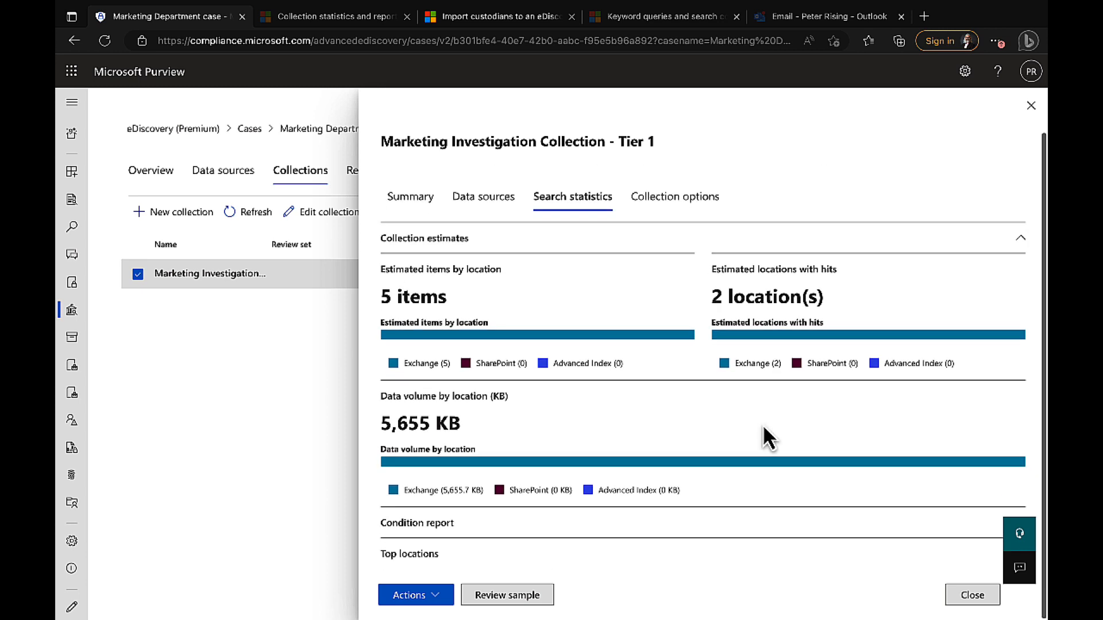
pyautogui.click(874, 523)
pyautogui.scroll(-3, 878, 532)
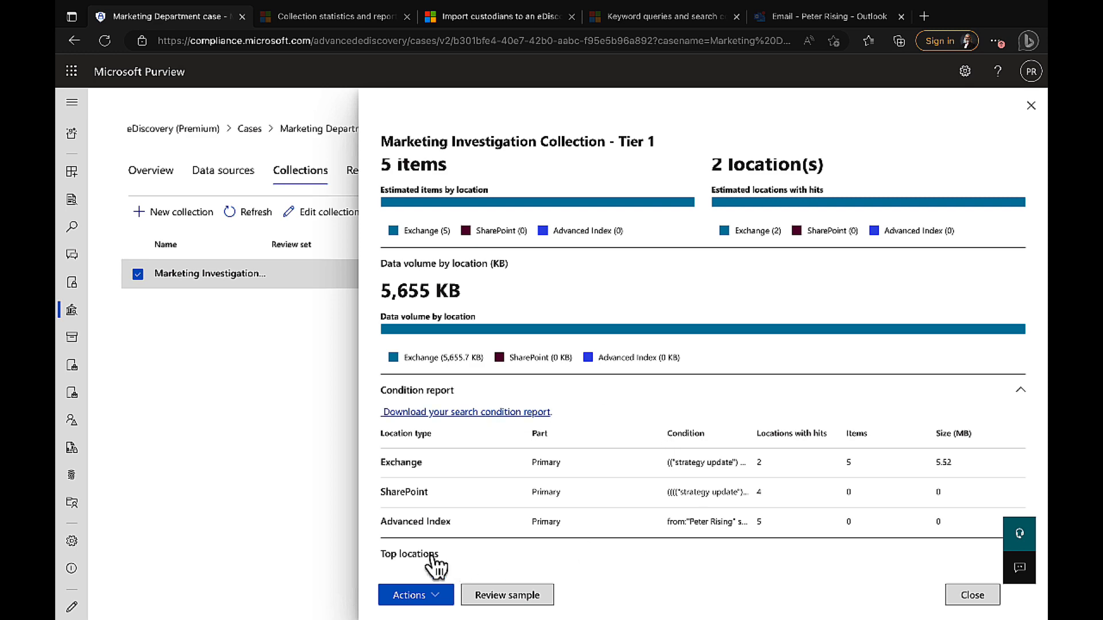
pyautogui.scroll(-4, 654, 482)
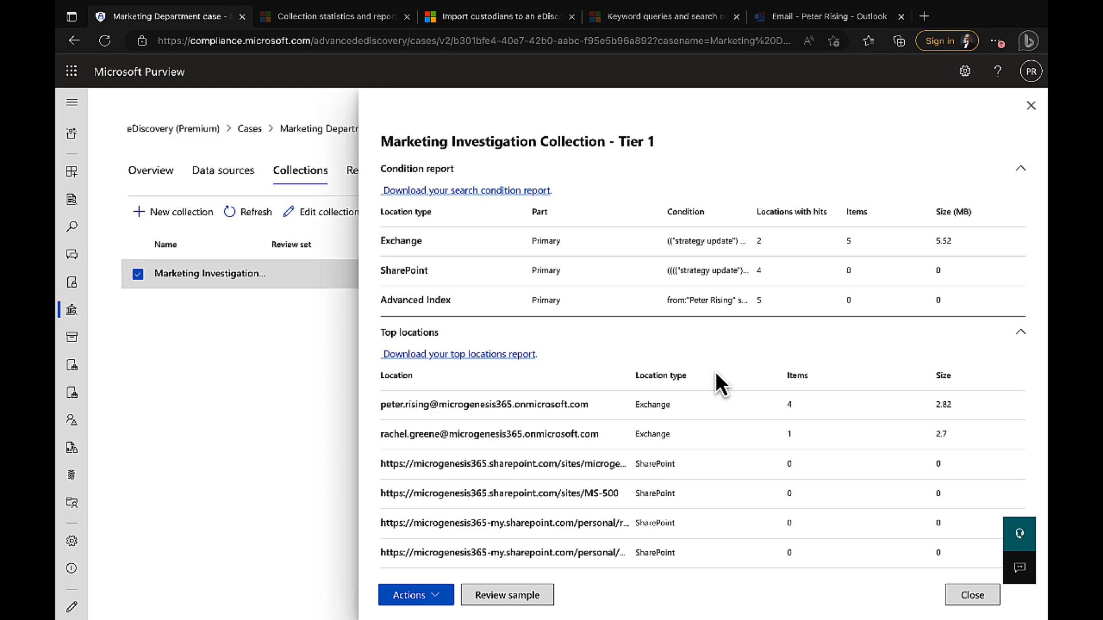
pyautogui.scroll(10, 718, 381)
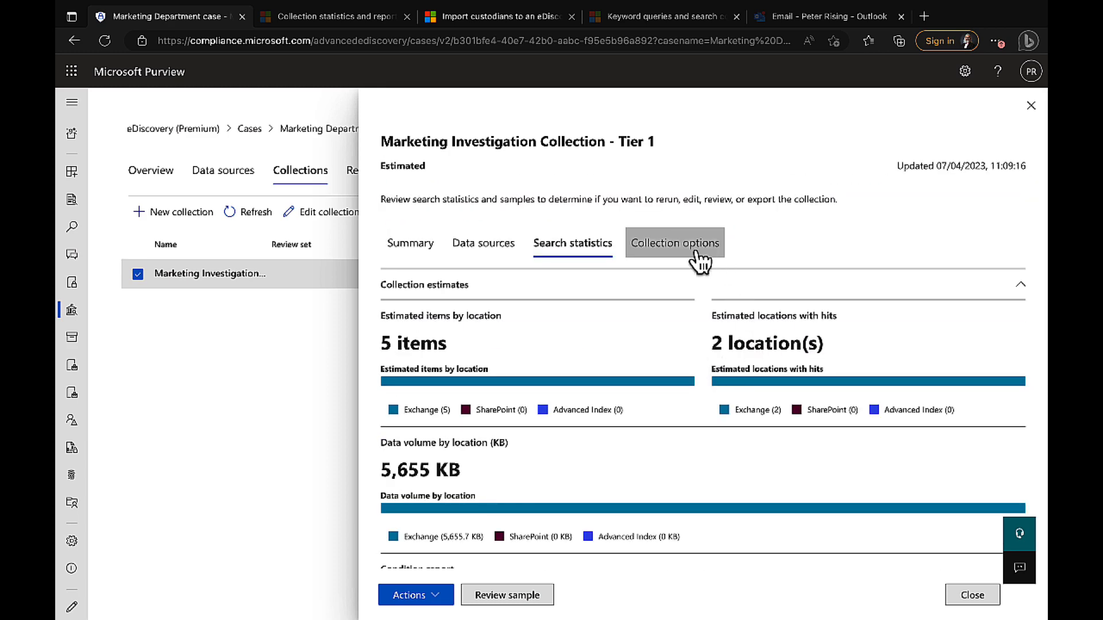
pyautogui.click(697, 259)
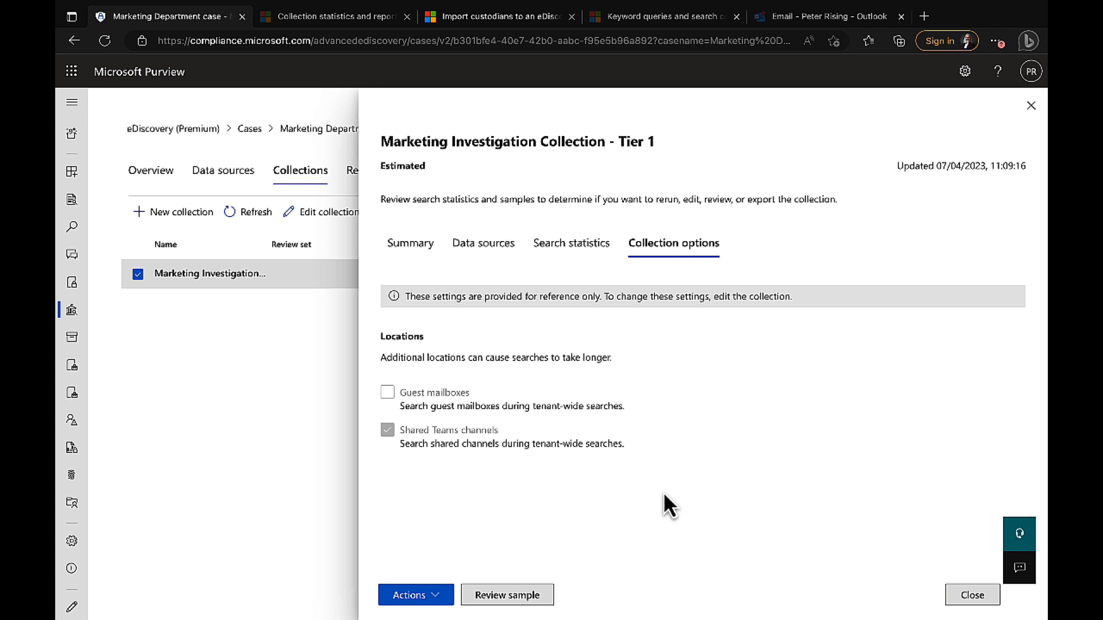
pyautogui.click(528, 592)
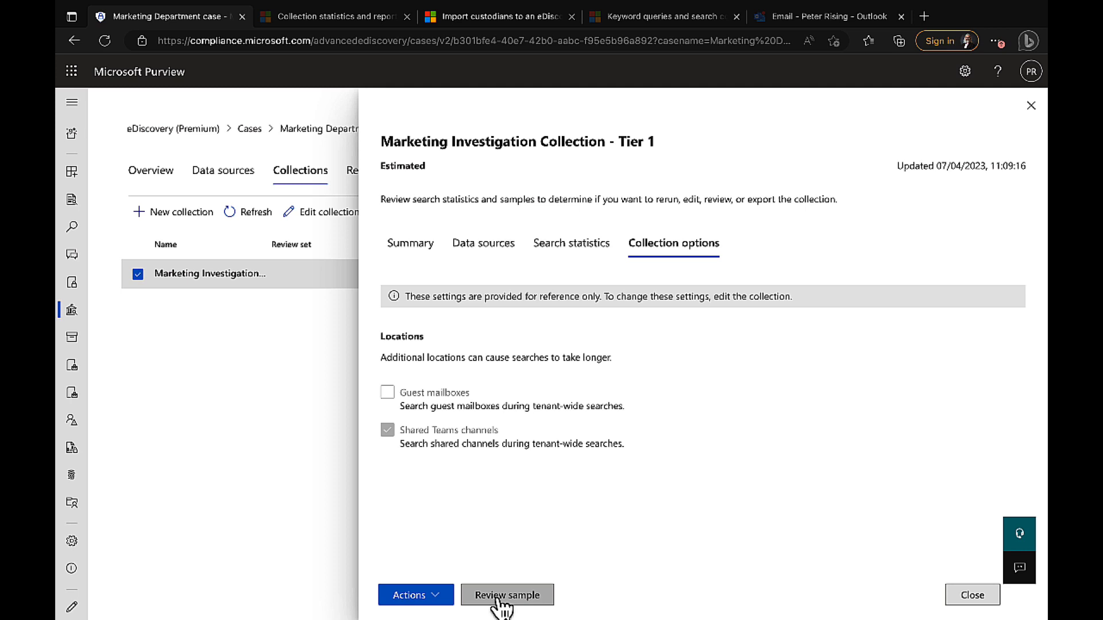
# - Start committing the collection to a review set and review the retrieval and collection ingestion scale options
pyautogui.click(439, 596)
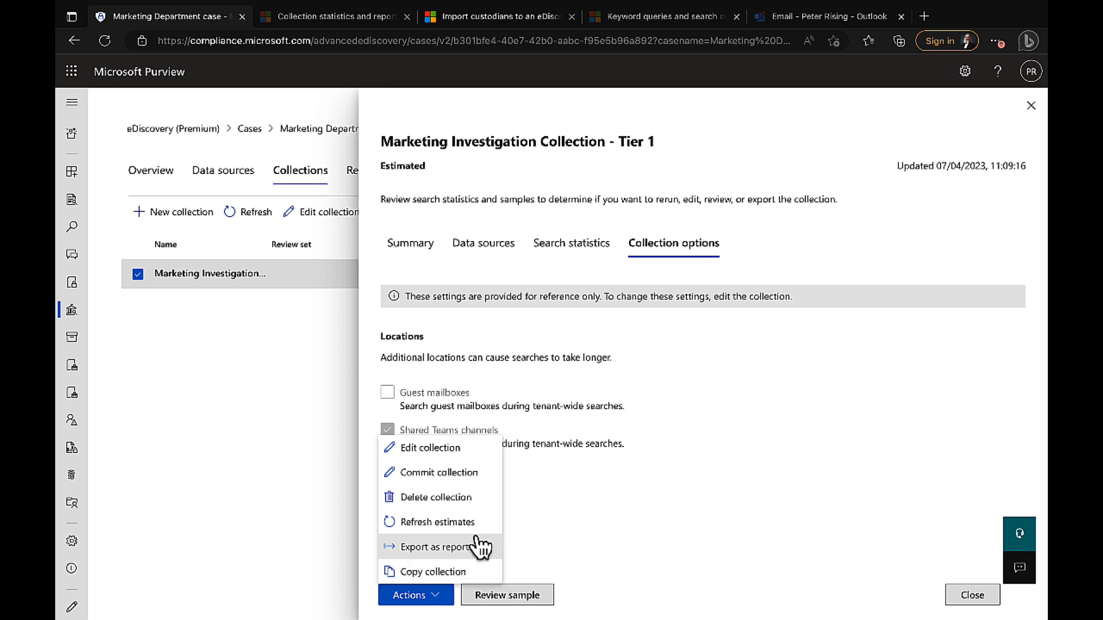
pyautogui.click(458, 477)
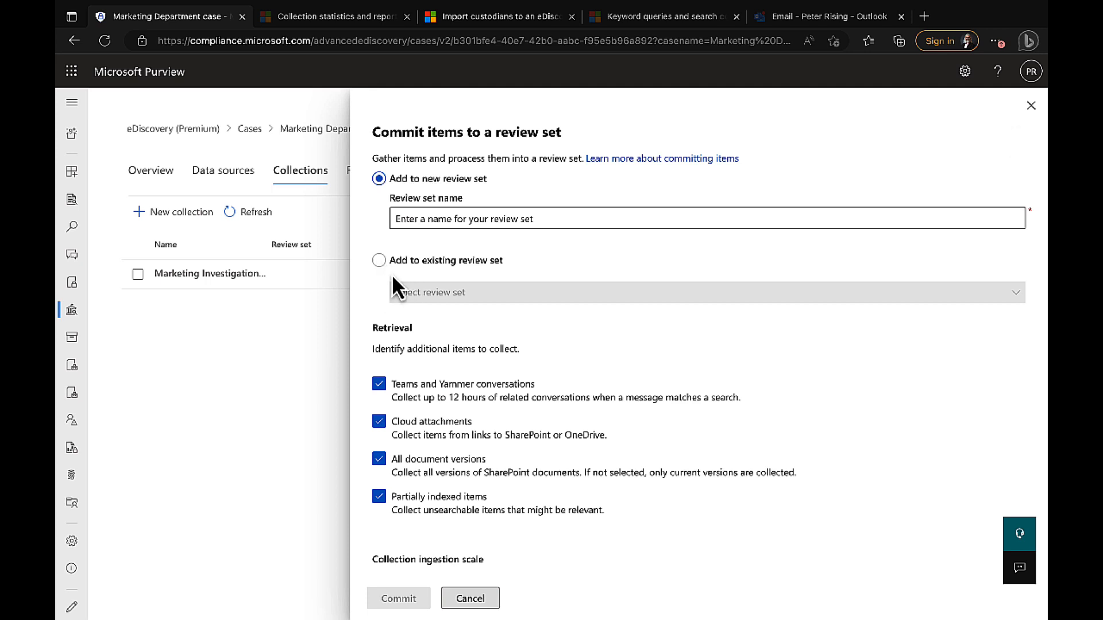
pyautogui.scroll(-1, 366, 300)
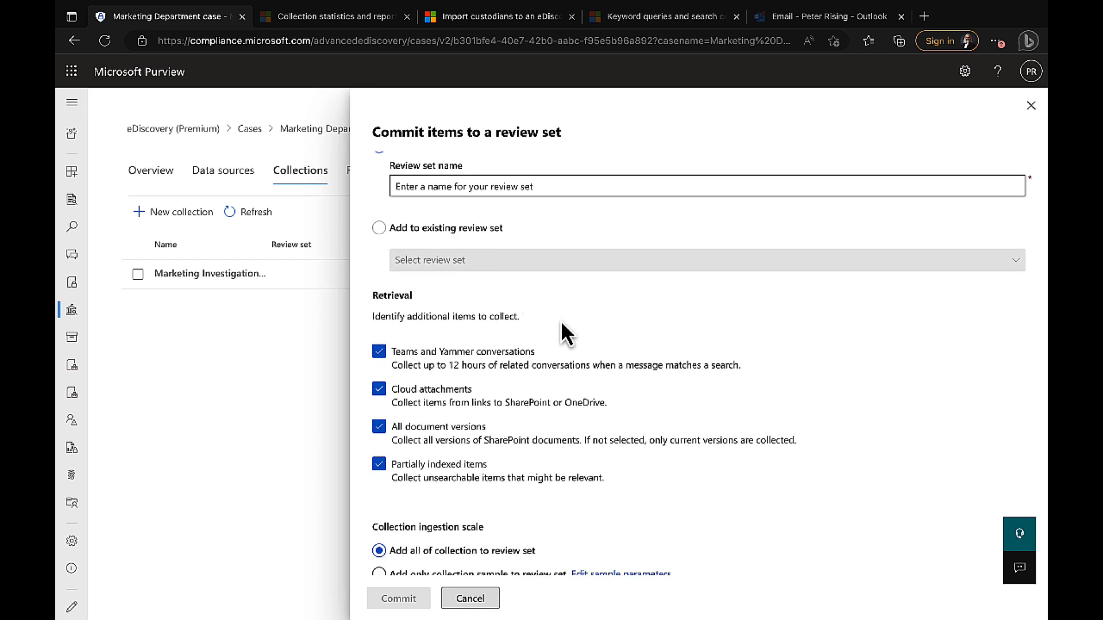
pyautogui.scroll(-1, 565, 332)
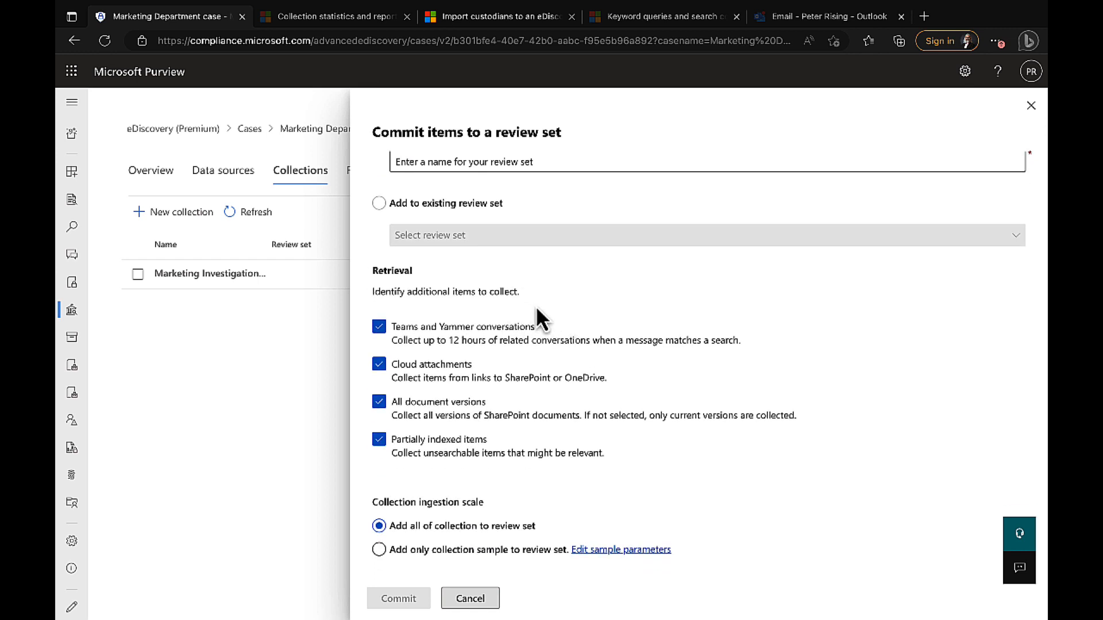
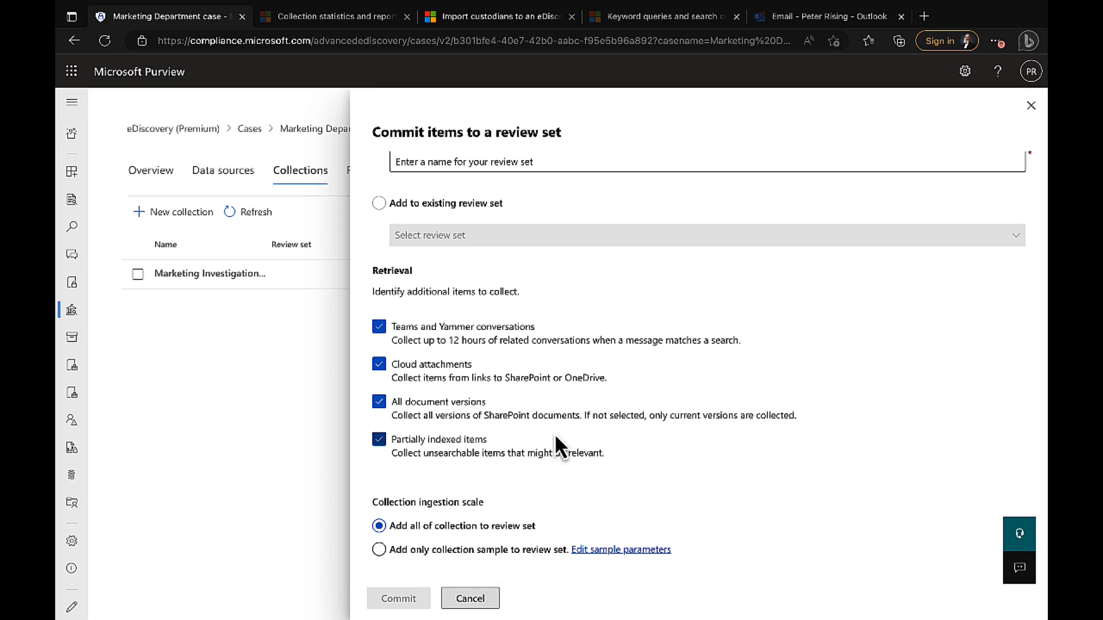
pyautogui.scroll(1, 557, 445)
pyautogui.scroll(1, 557, 445)
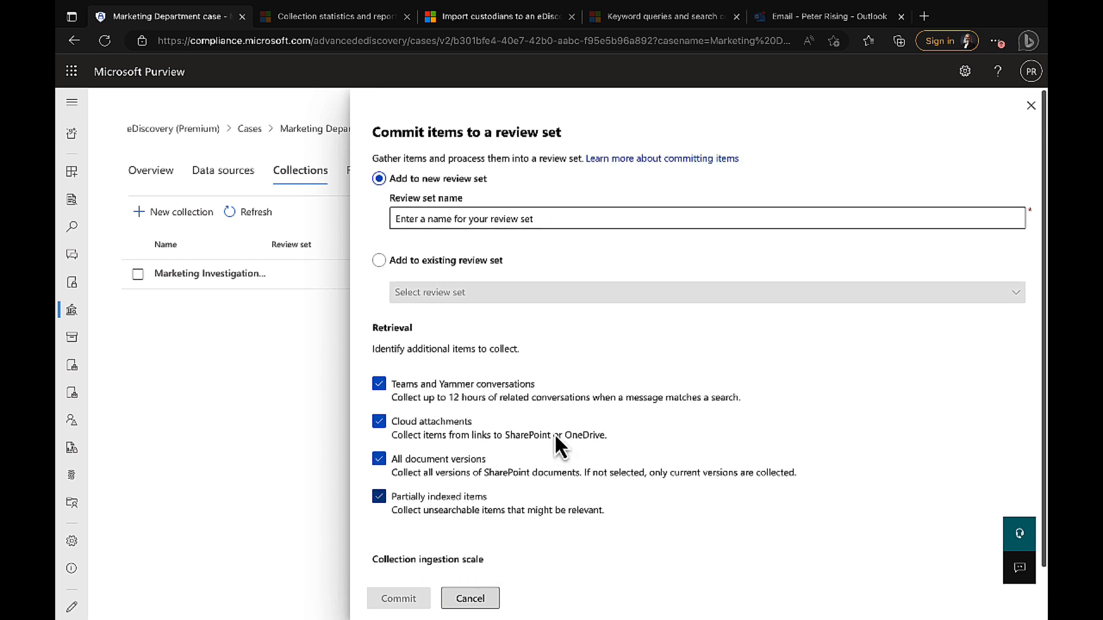
# - Name the new review set "Tier 1 review set" and commit the collection to it
pyautogui.click(467, 219)
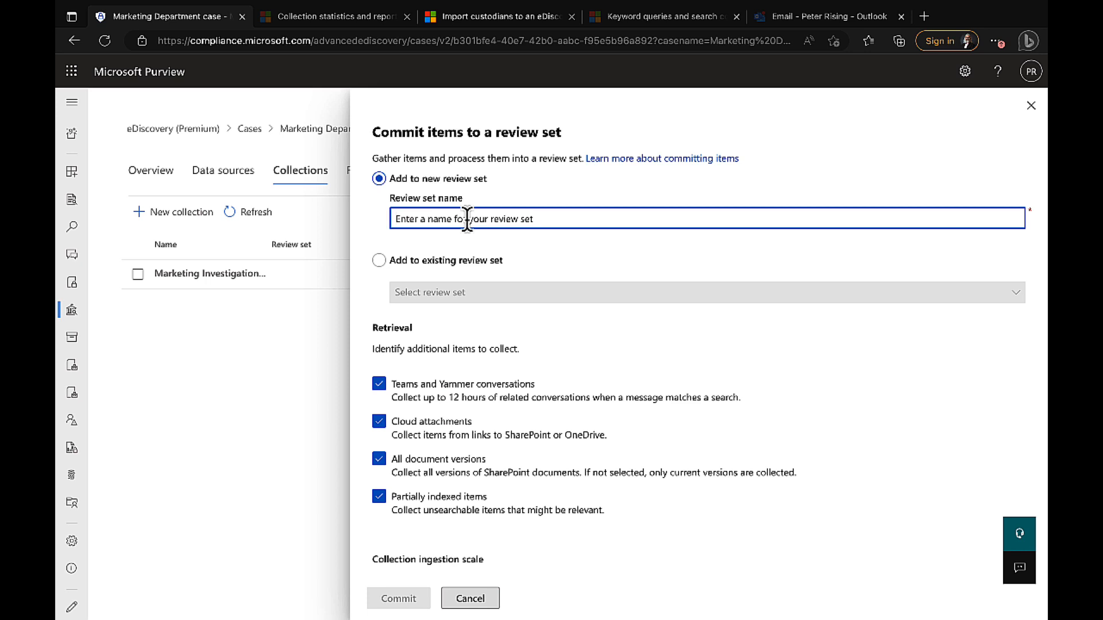
pyautogui.write('Tier')
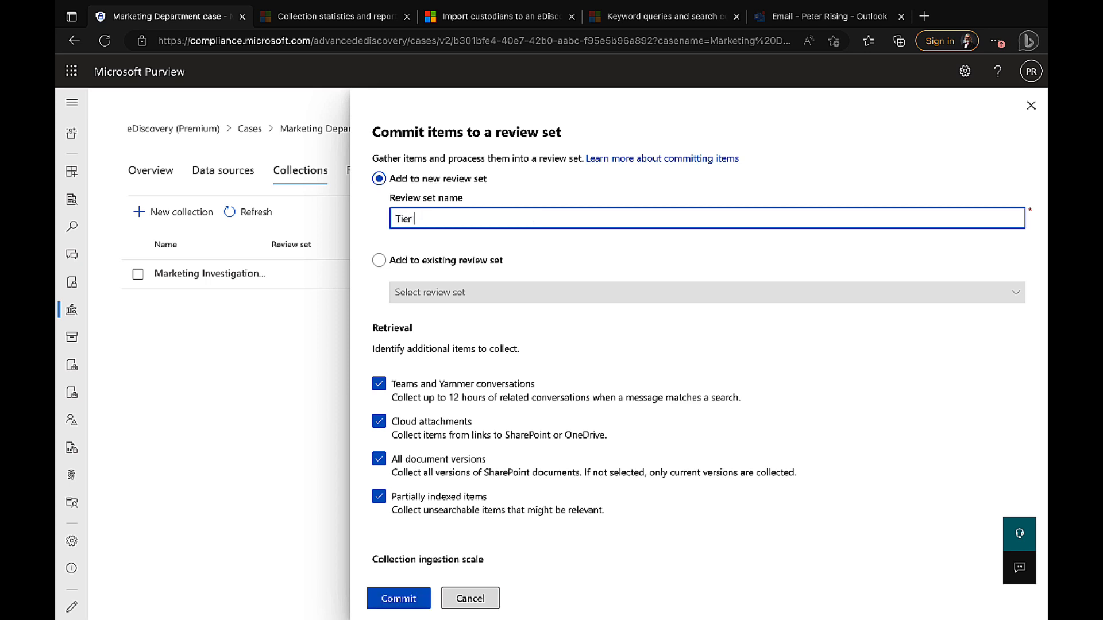
pyautogui.write(' 1 rewvies')
pyautogui.press('BackSpace')
pyautogui.press('BackSpace')
pyautogui.press('BackSpace')
pyautogui.press('BackSpace')
pyautogui.press('BackSpace')
pyautogui.write('view set')
pyautogui.click(398, 601)
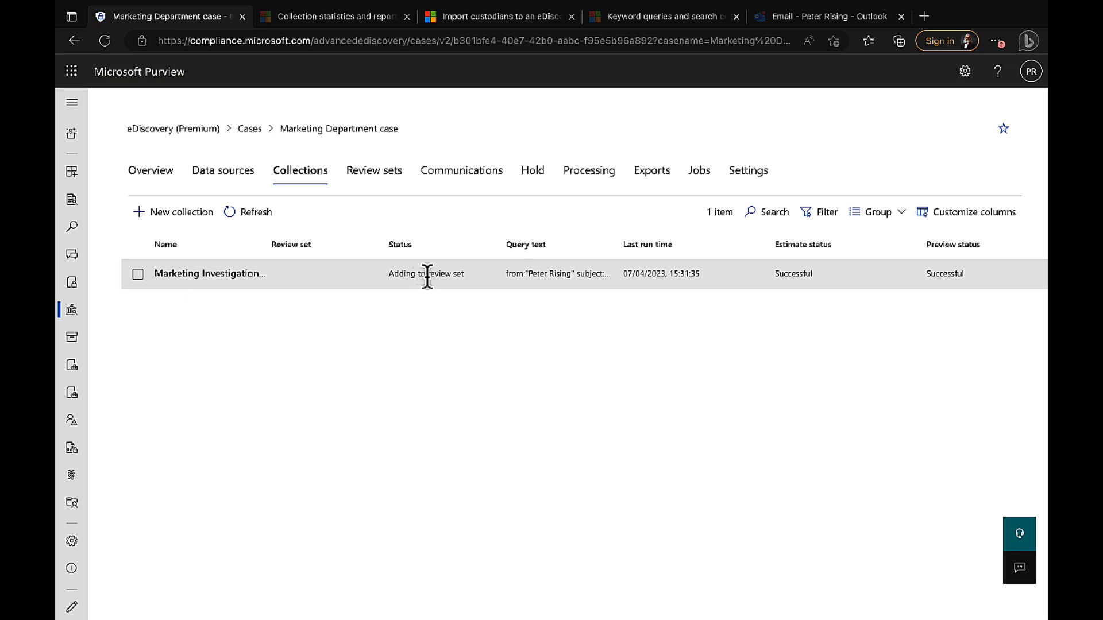
# - Refresh the collections list and check the Add items to review set job's status, review set name and scope
pyautogui.click(244, 217)
pyautogui.click(703, 175)
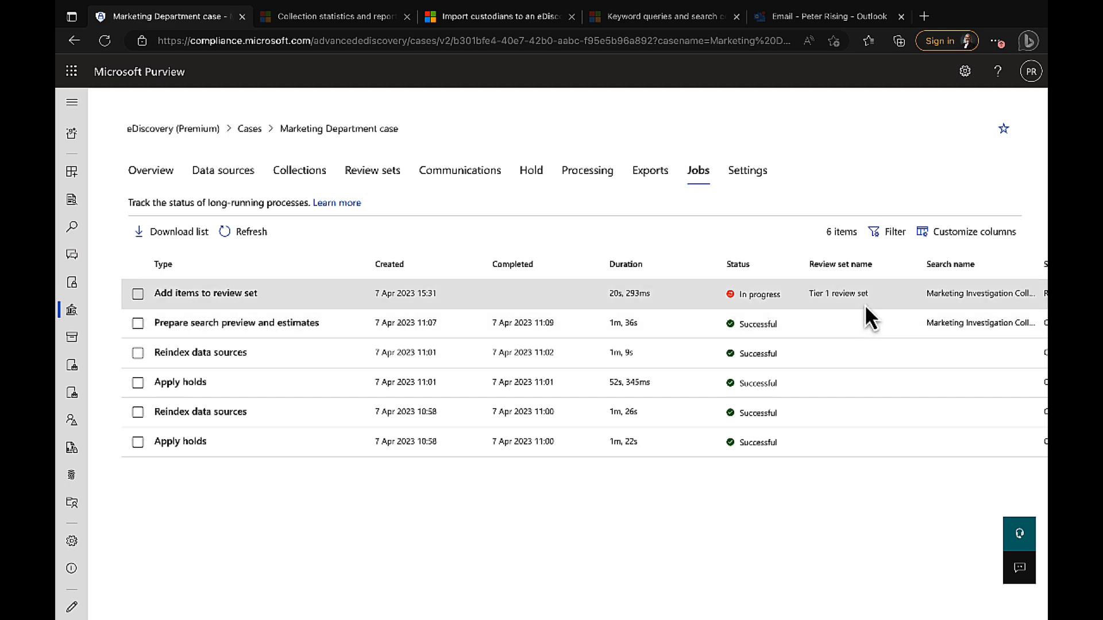
pyautogui.hscroll(3, 869, 302)
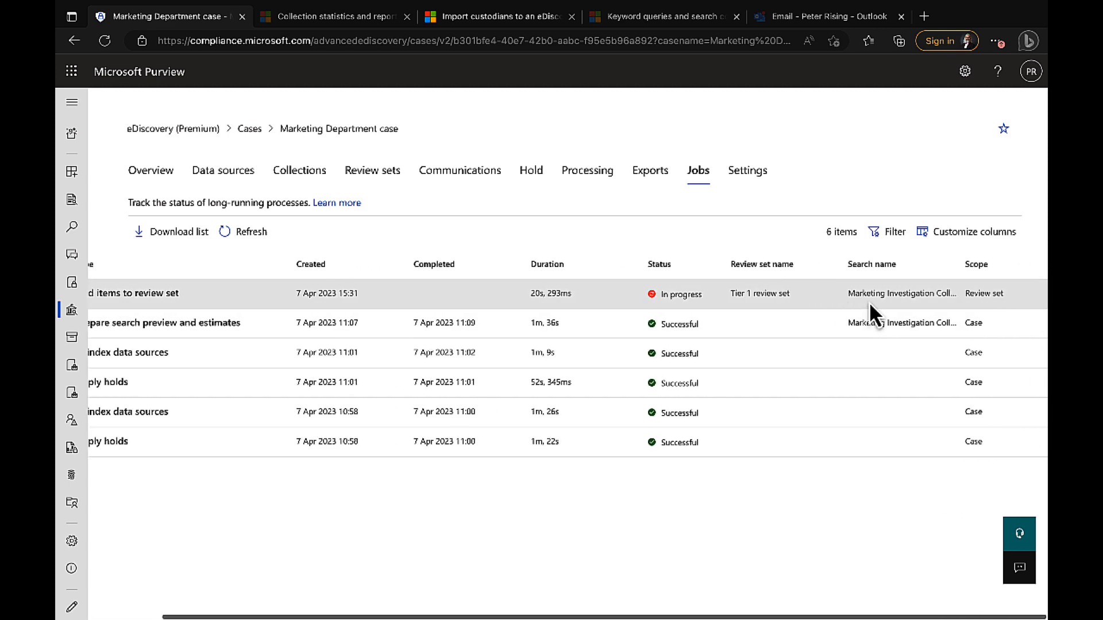
pyautogui.hscroll(-3, 870, 302)
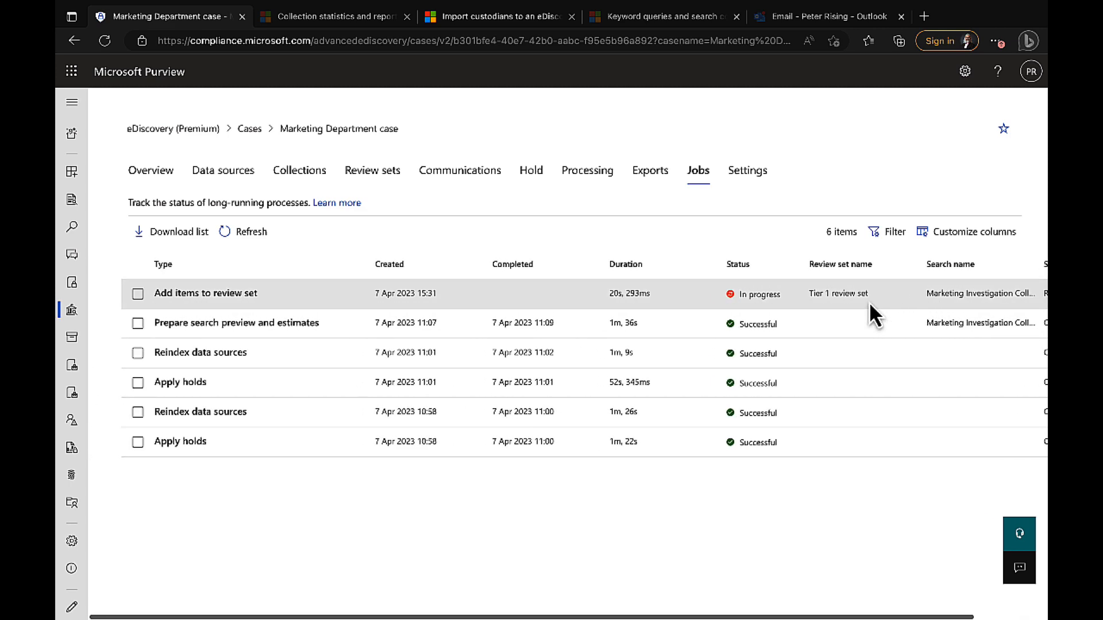
# - Check the case's review sets for the new set and refresh the collections list again
pyautogui.click(381, 173)
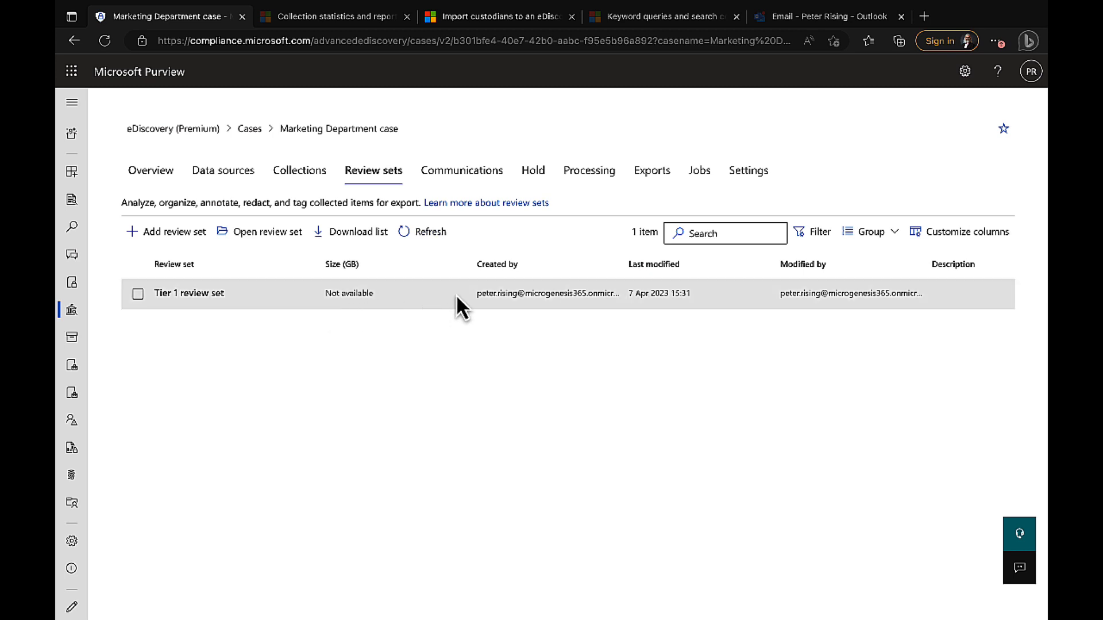
pyautogui.click(304, 172)
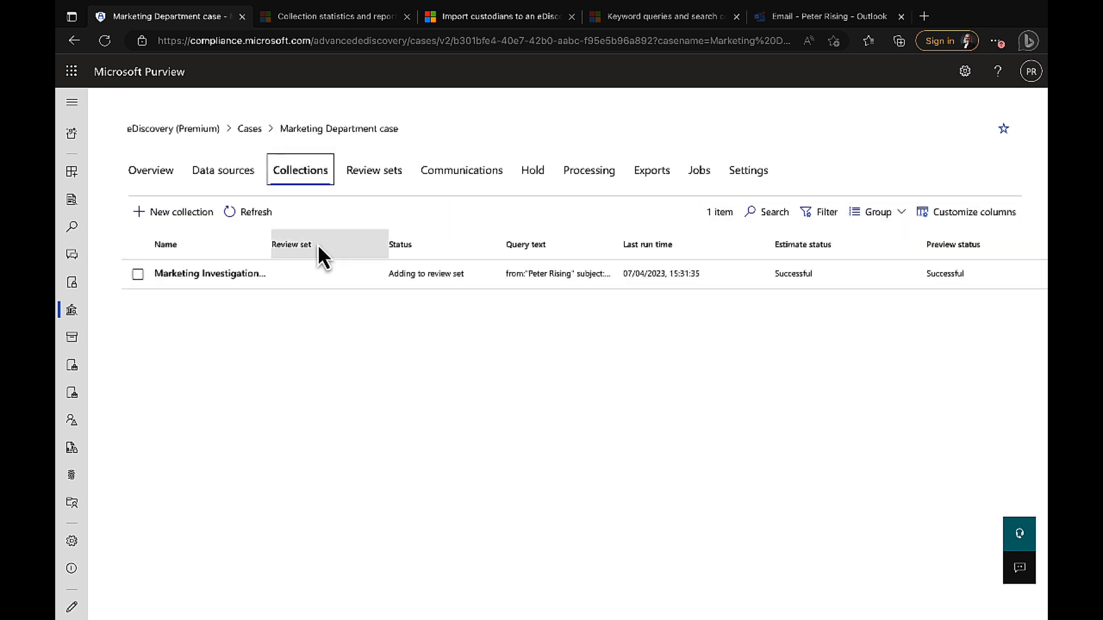
pyautogui.click(246, 214)
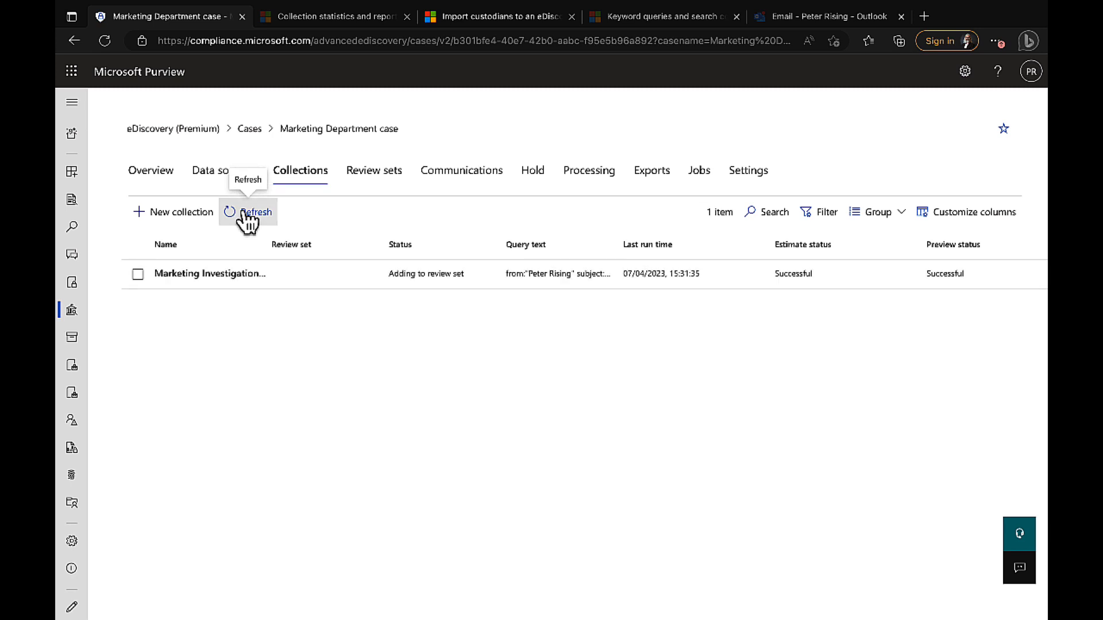
# - Inspect the progress details of the Add items to review set job and close them
pyautogui.click(700, 175)
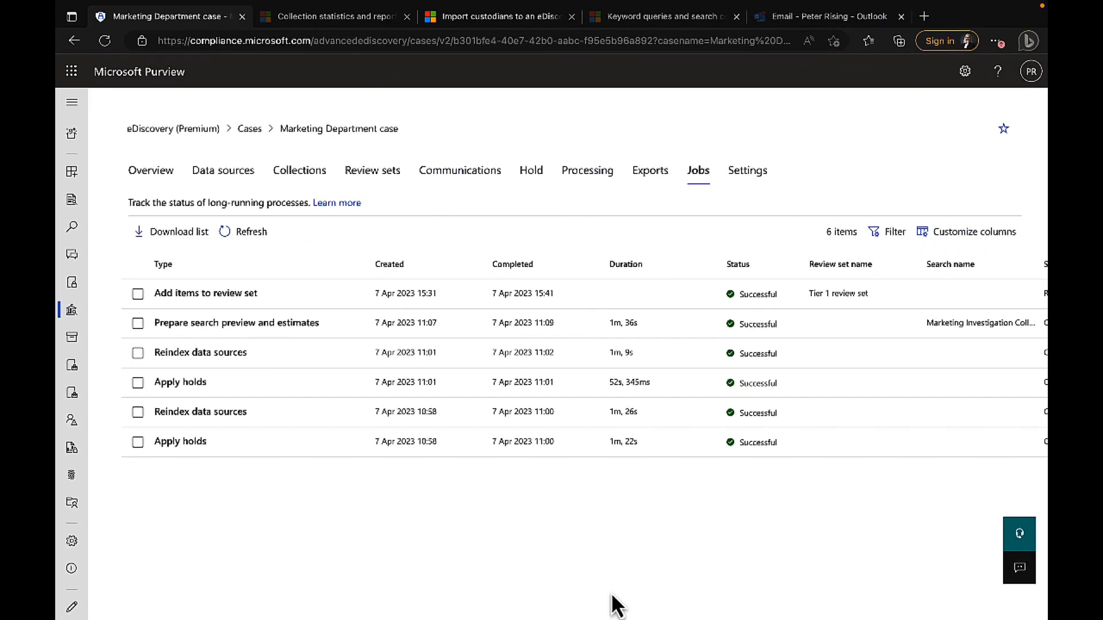
pyautogui.click(469, 297)
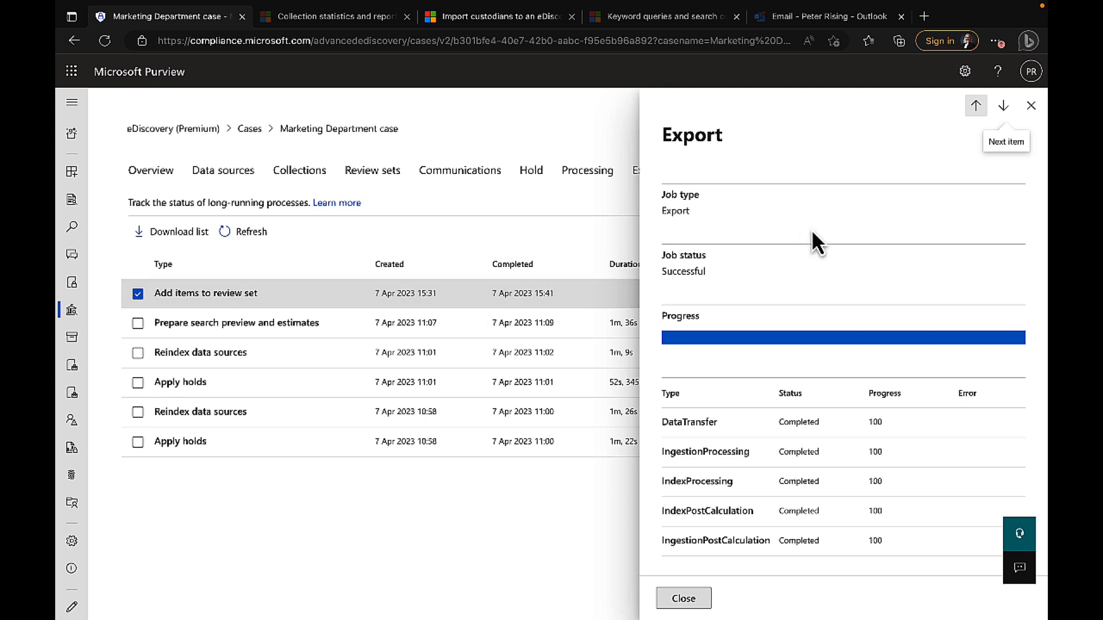
pyautogui.scroll(-2, 928, 282)
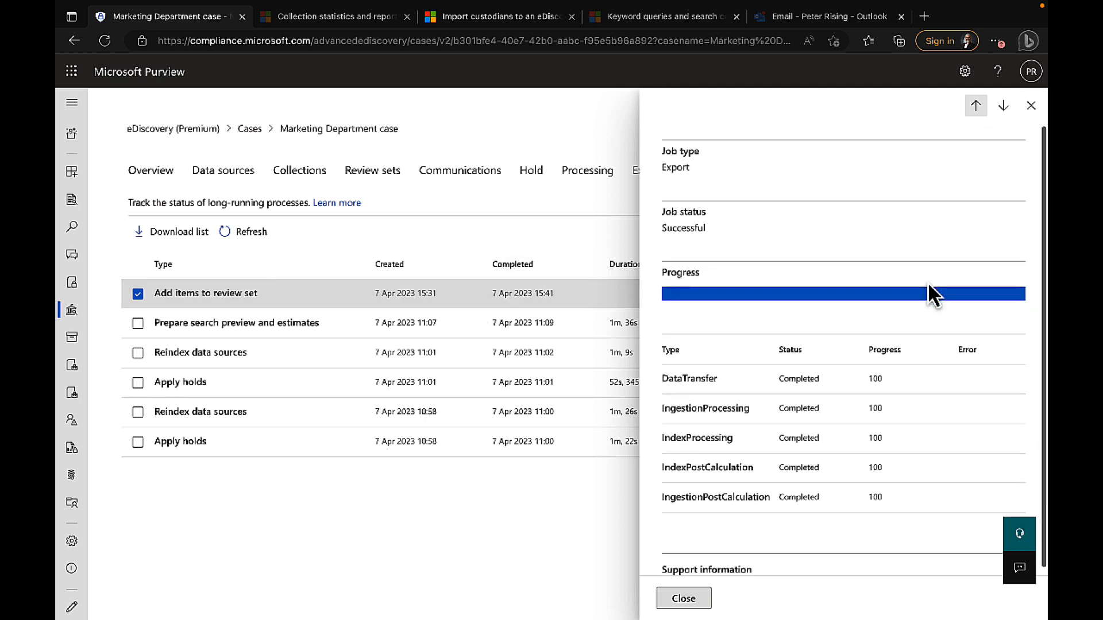
pyautogui.scroll(-1, 932, 295)
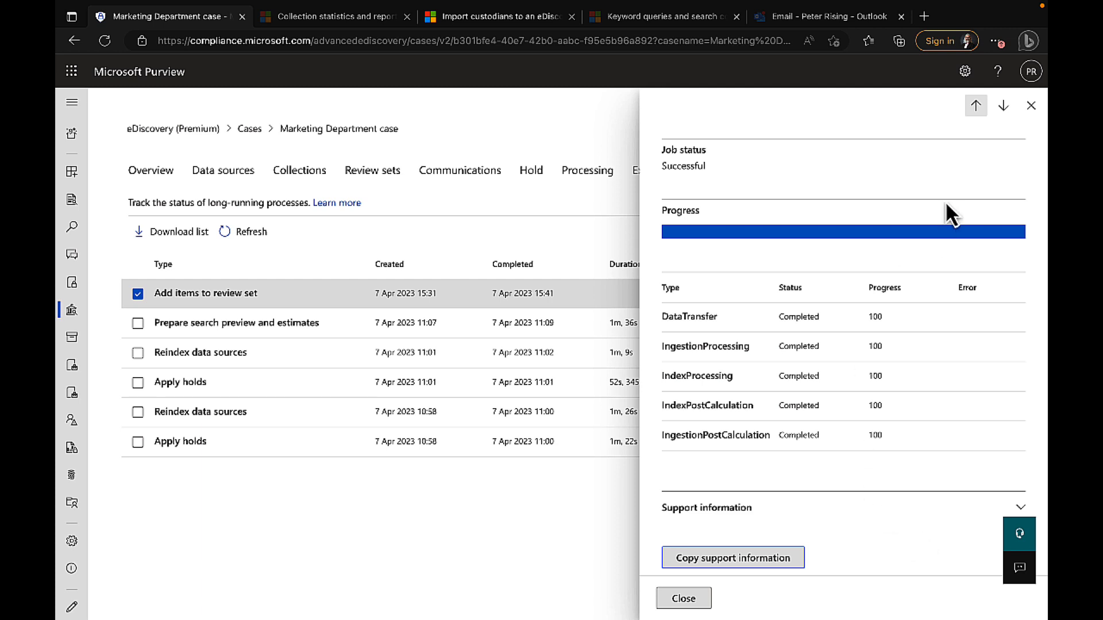
pyautogui.click(1031, 106)
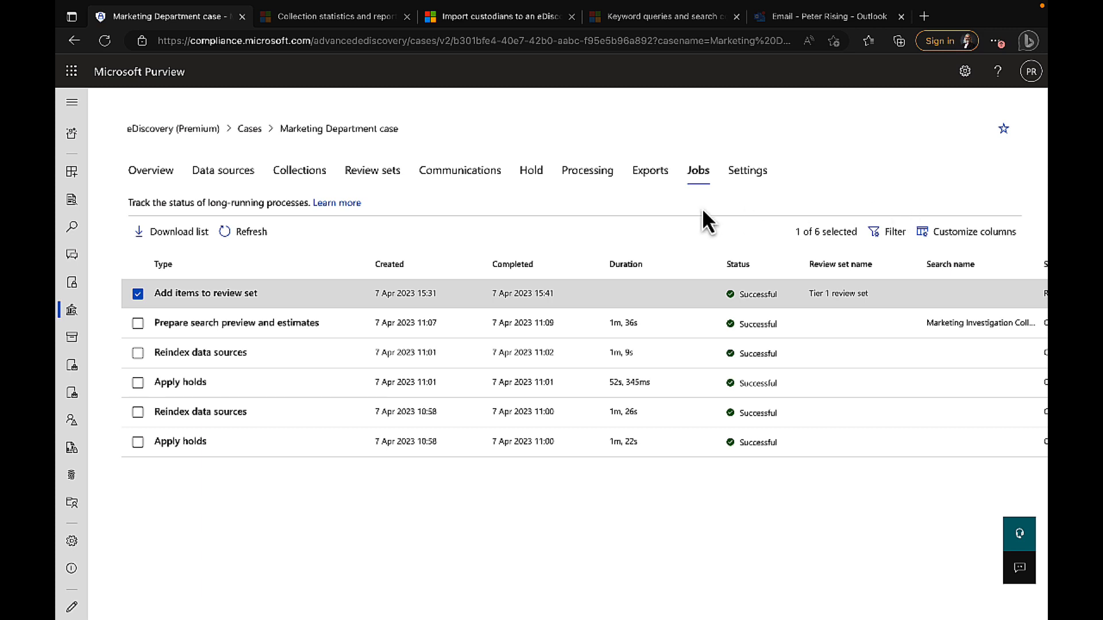
# - Check the collection's commit status, open Tier 1 review set, and preview the "Accepted: Marketing strategy update" email
pyautogui.click(305, 172)
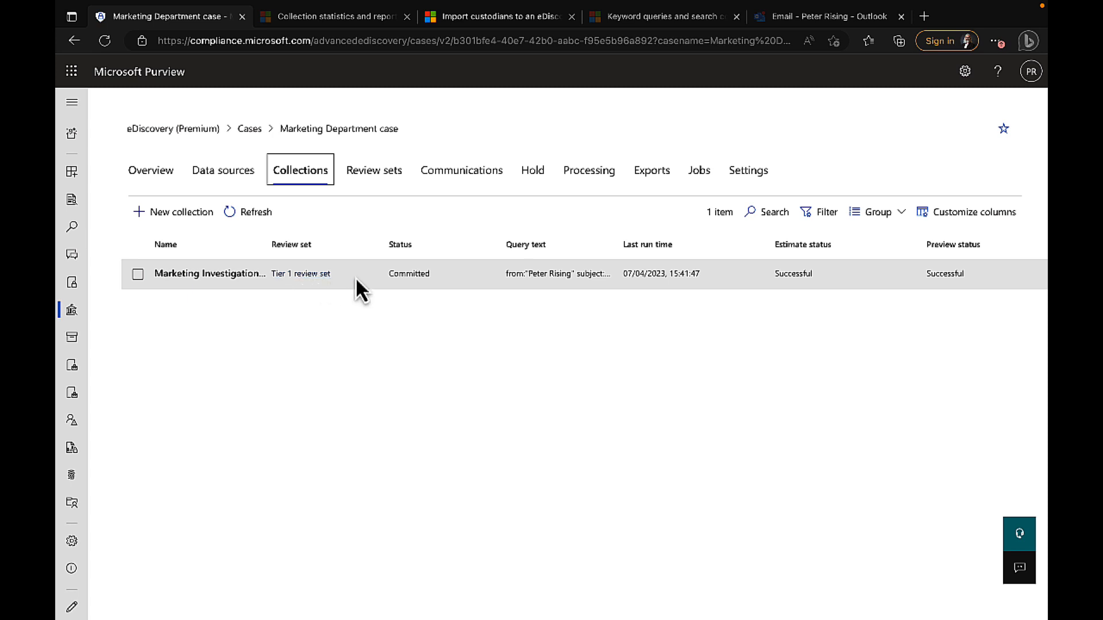
pyautogui.click(374, 181)
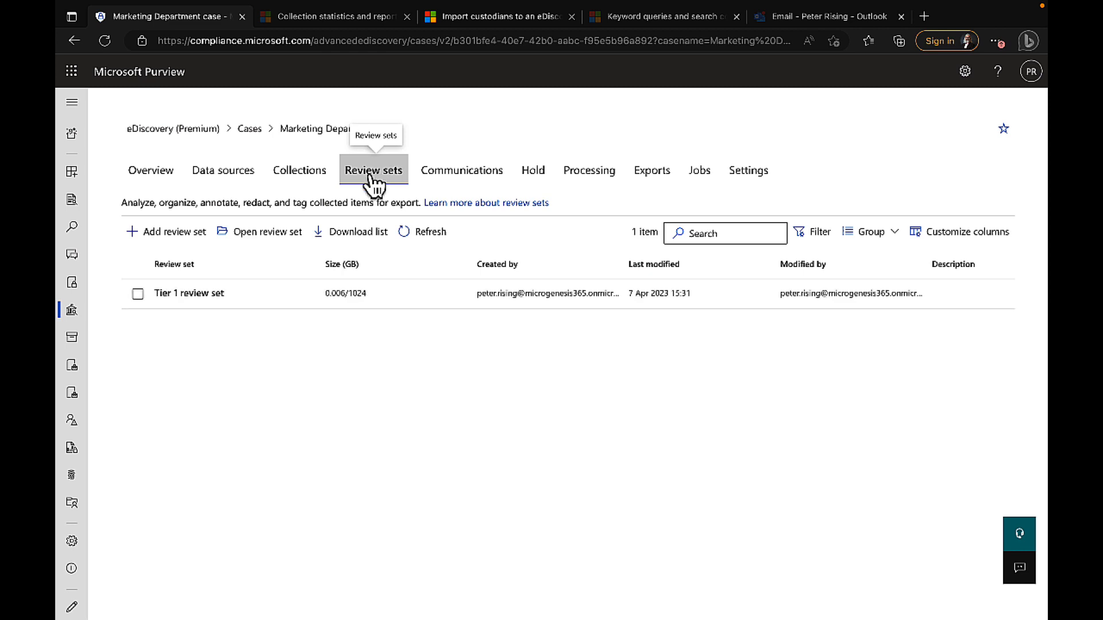
pyautogui.click(196, 294)
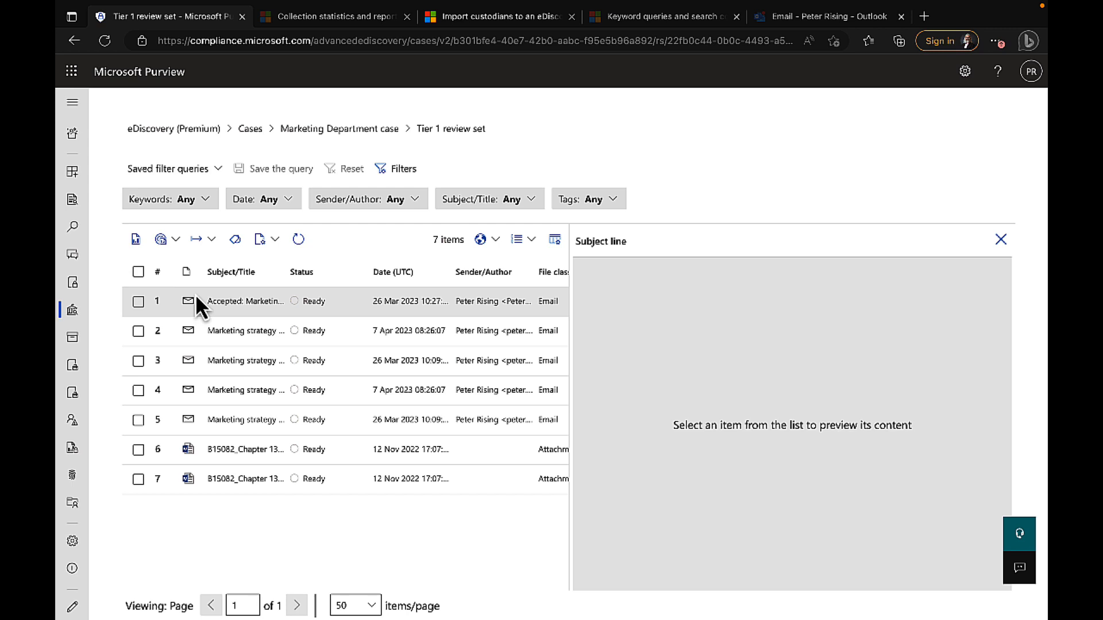
pyautogui.click(235, 310)
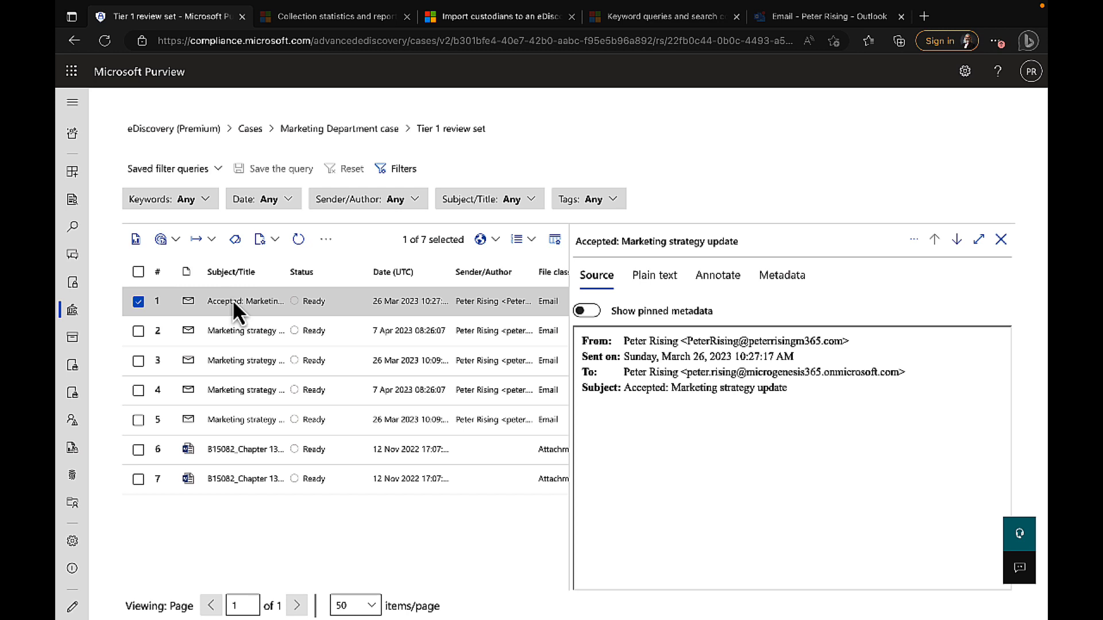
# - Preview the two Marketing strategy update emails dated 7 Apr 2023 and check the pinned metadata of item 4
pyautogui.click(250, 339)
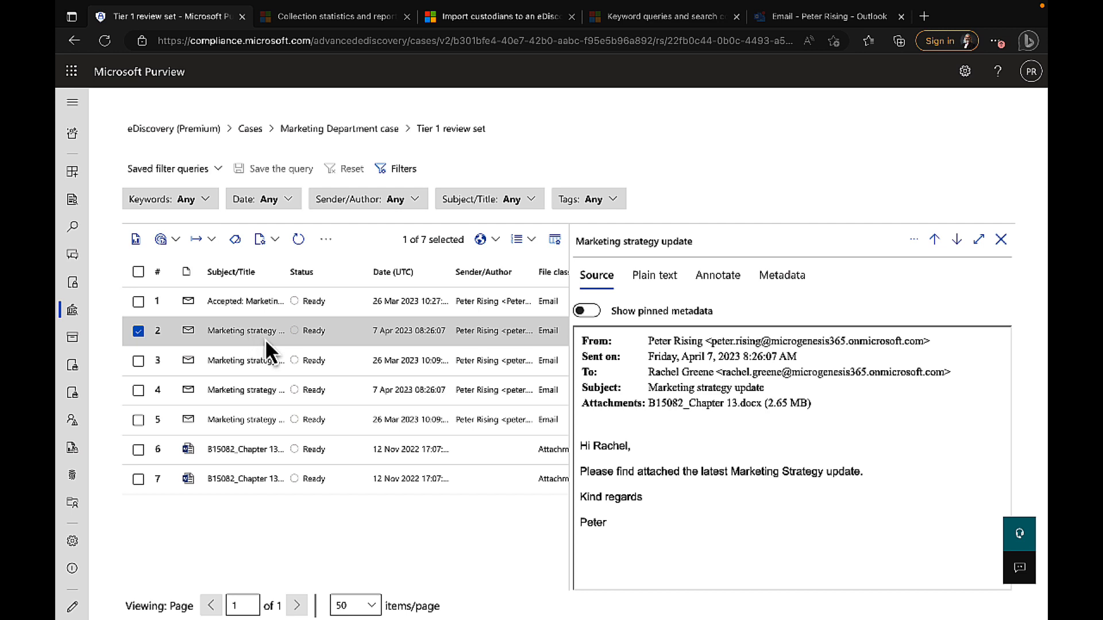
pyautogui.click(246, 392)
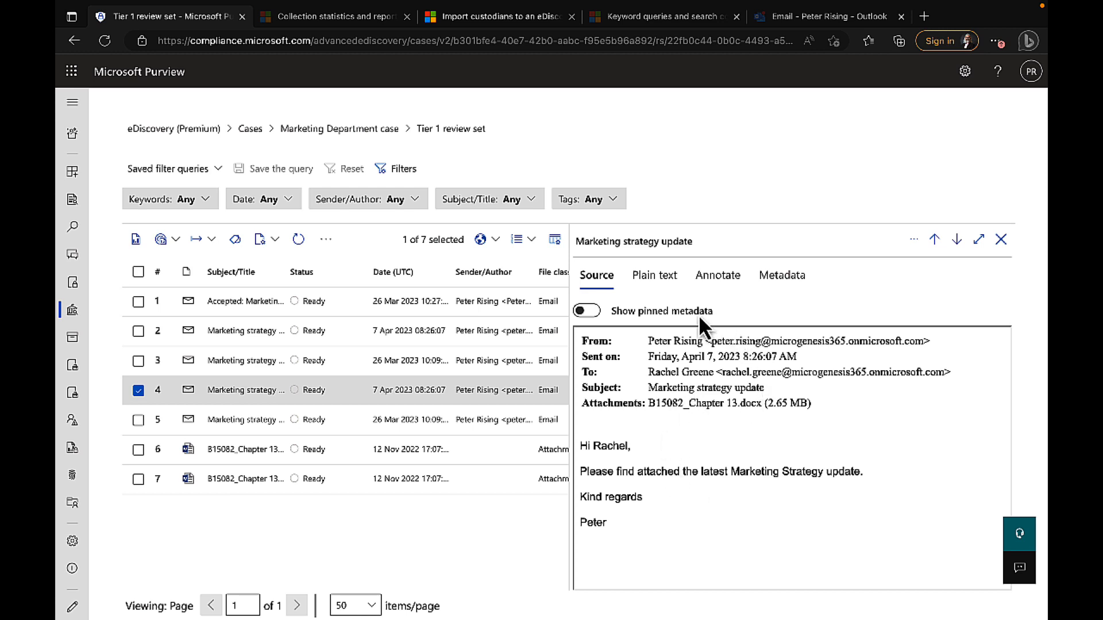
pyautogui.click(587, 312)
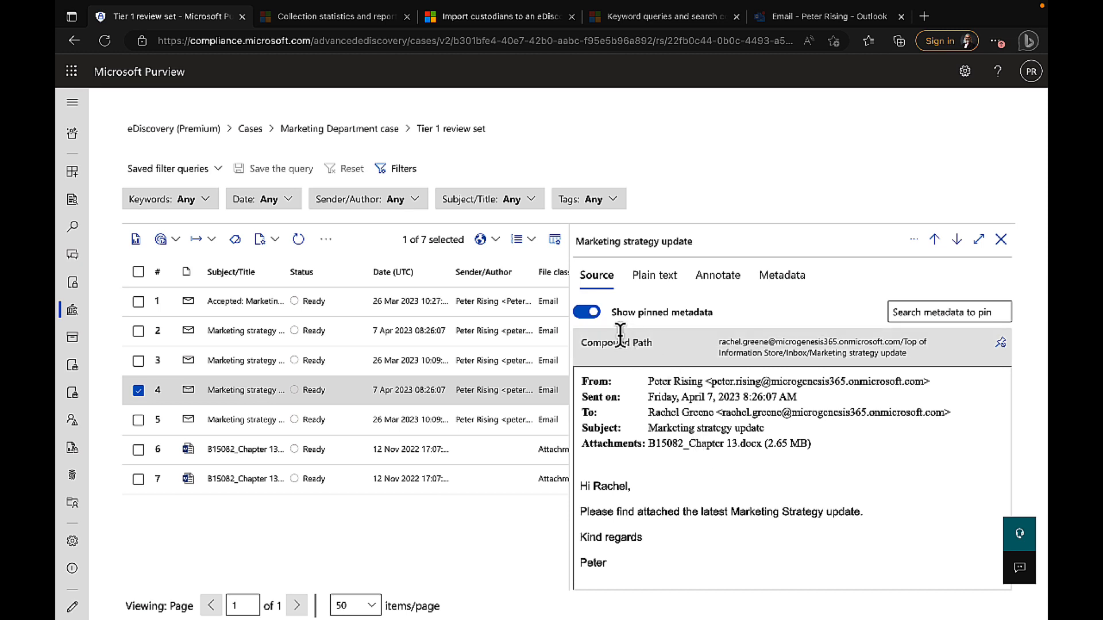
pyautogui.click(587, 312)
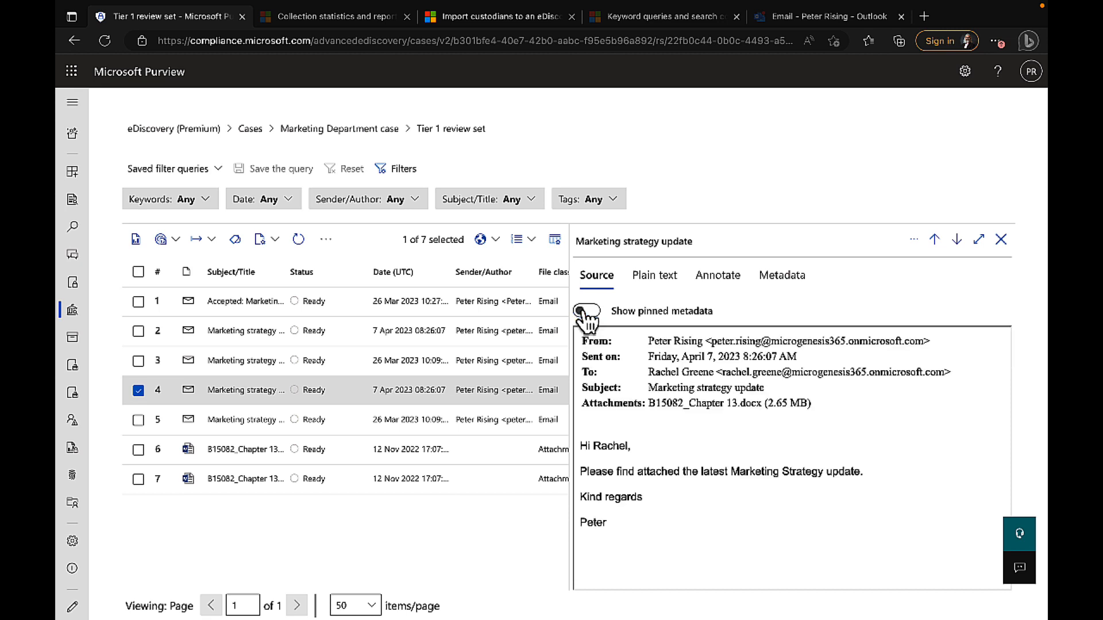
# - Read the plain text version of the Marketing strategy update email through to its end
pyautogui.click(658, 278)
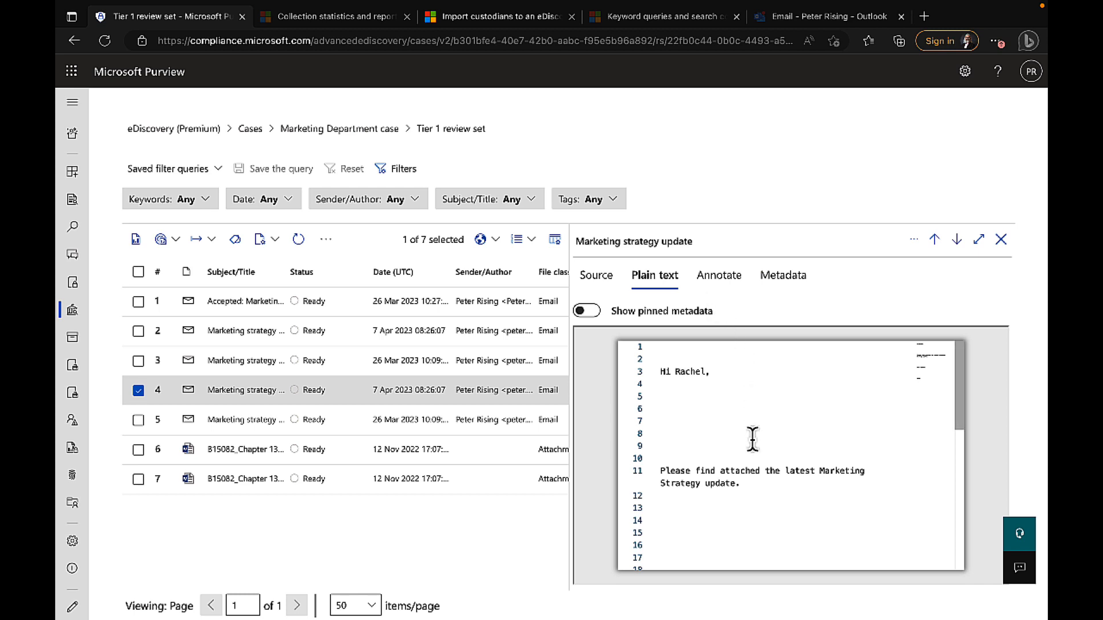
pyautogui.scroll(-2, 752, 439)
pyautogui.scroll(-3, 752, 440)
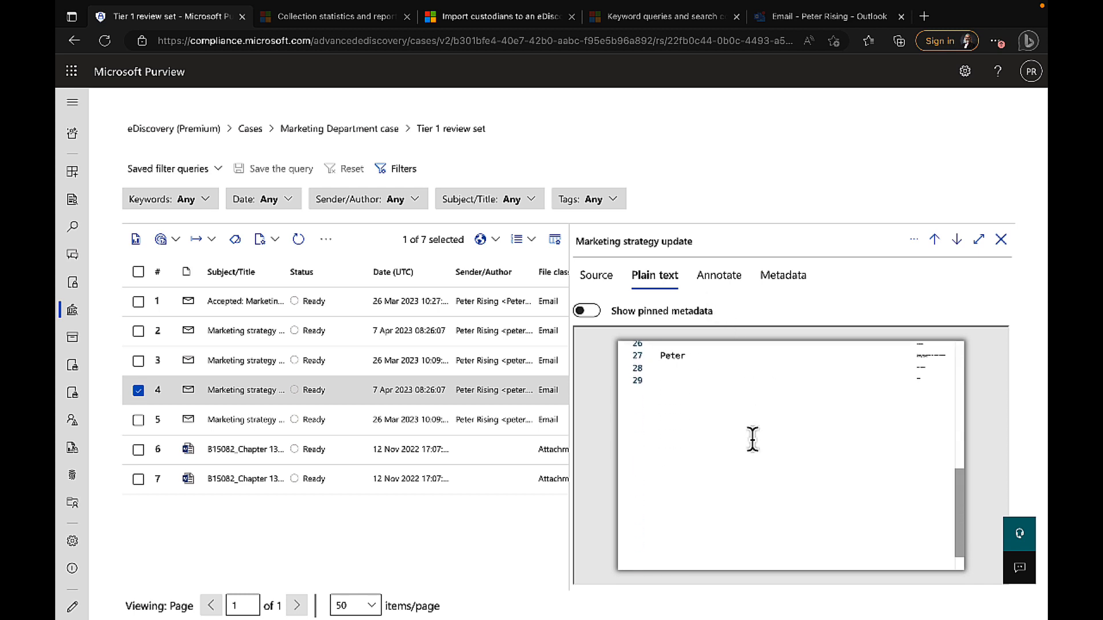
# - Open the email for annotation and select the text "find attached the latest Marketing Strategy" in its body
pyautogui.click(731, 287)
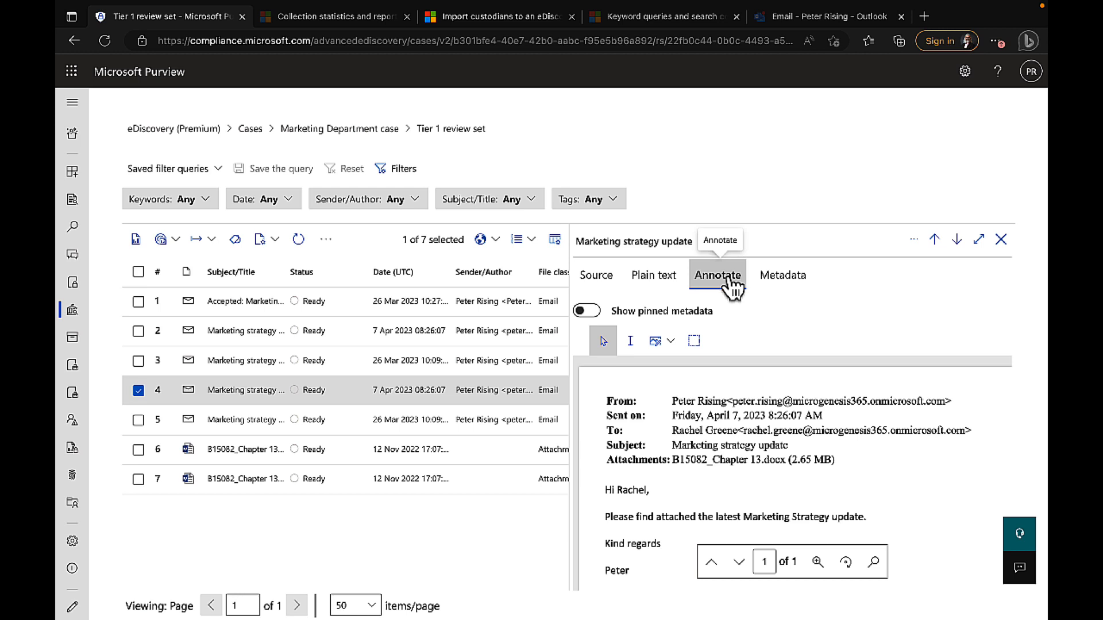
pyautogui.click(631, 342)
pyautogui.scroll(-3, 698, 505)
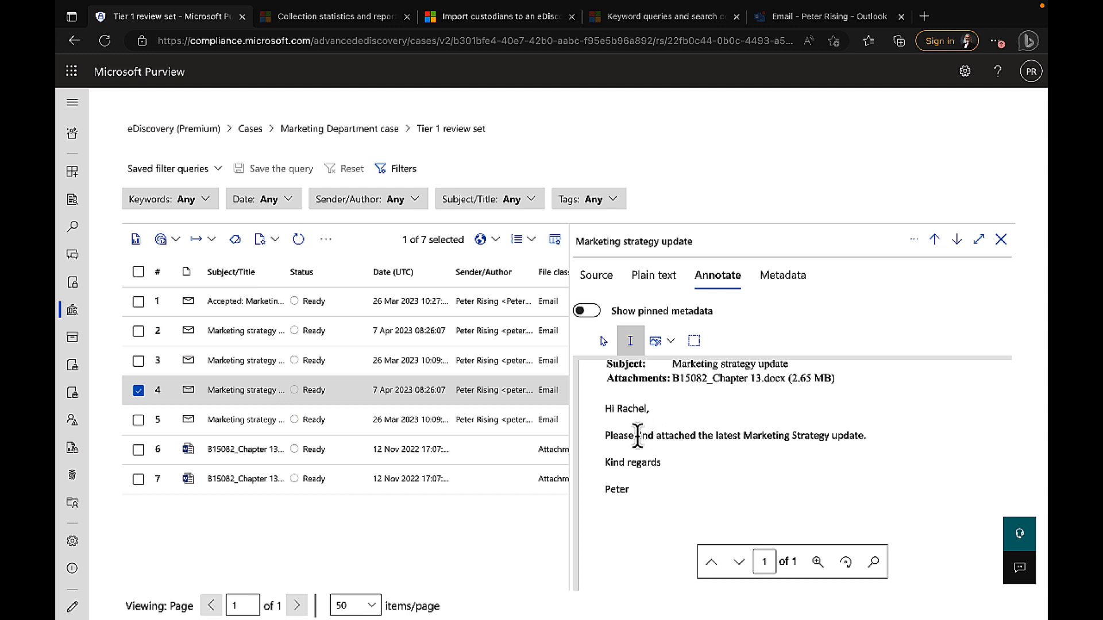
pyautogui.moveTo(637, 435); pyautogui.dragTo(831, 445)
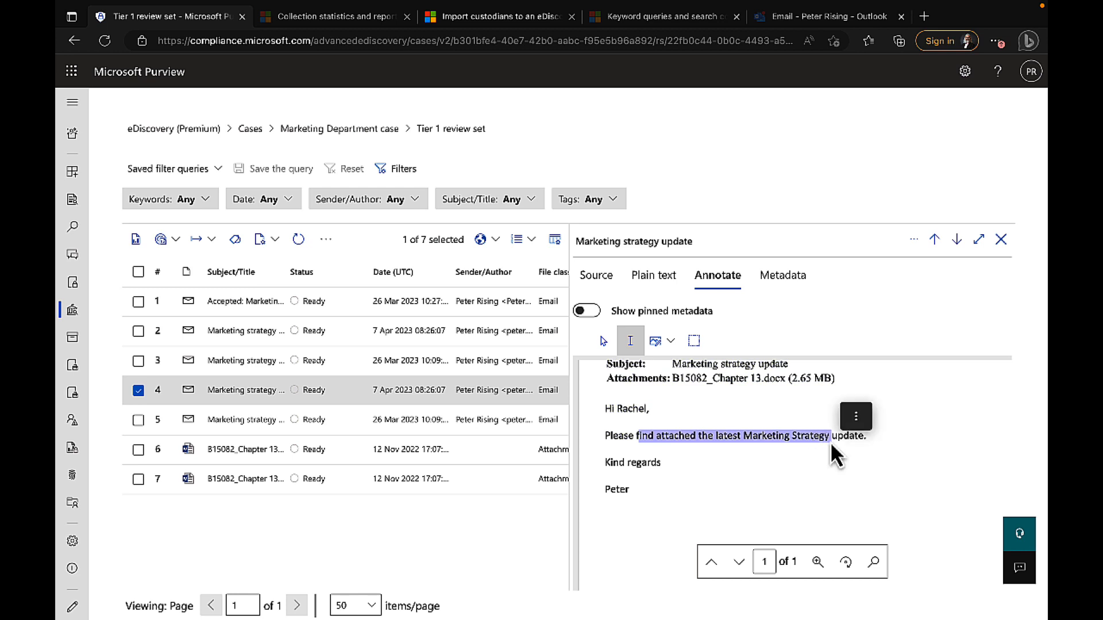
# - Try an area redaction over "find attached the latest Marketing Strategy" and remove the drawings on the current page
pyautogui.click(671, 343)
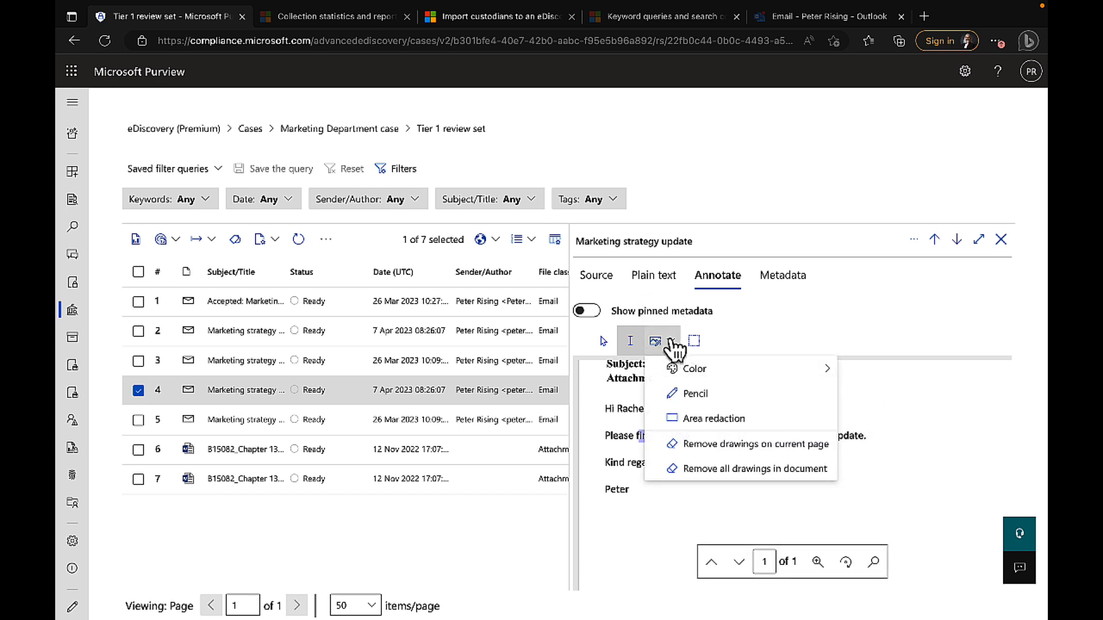
pyautogui.moveTo(705, 374)
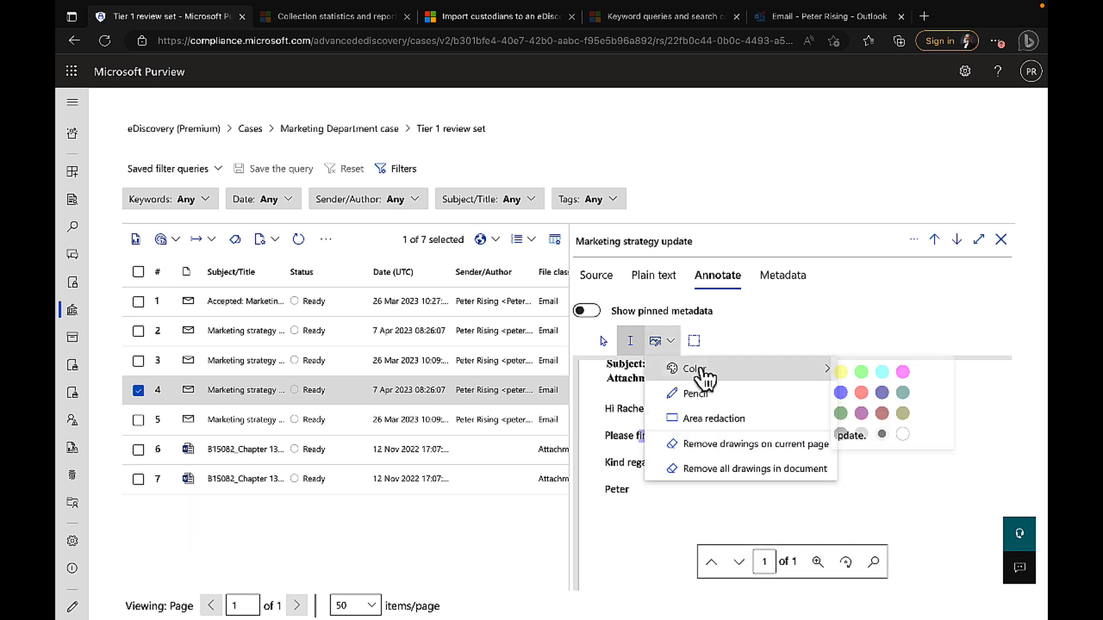
pyautogui.click(717, 423)
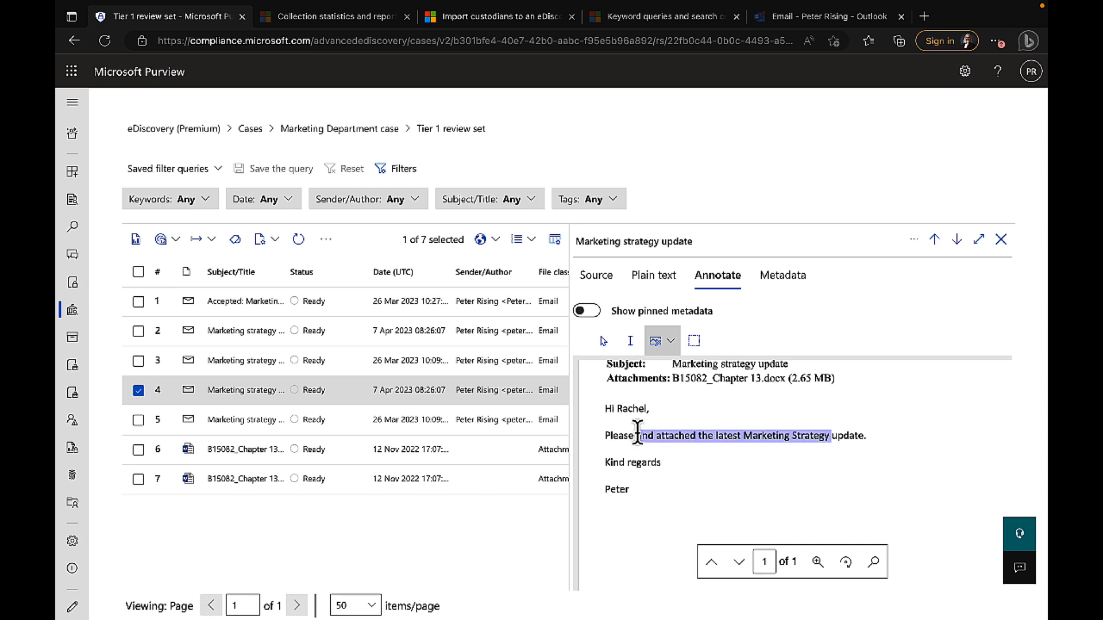
pyautogui.moveTo(635, 434); pyautogui.dragTo(827, 440)
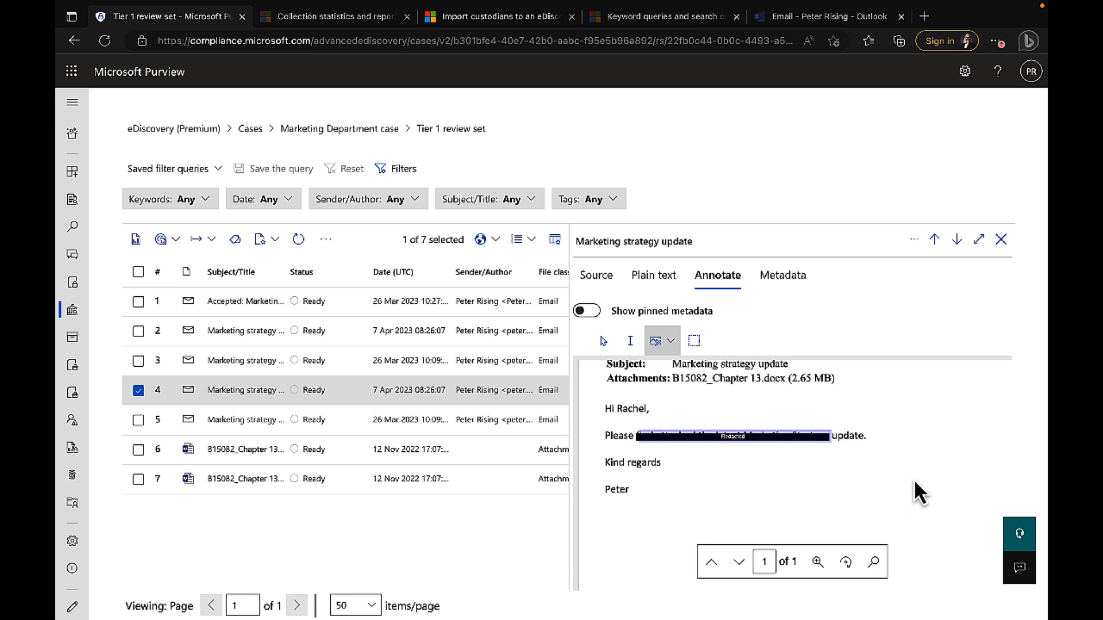
pyautogui.click(671, 342)
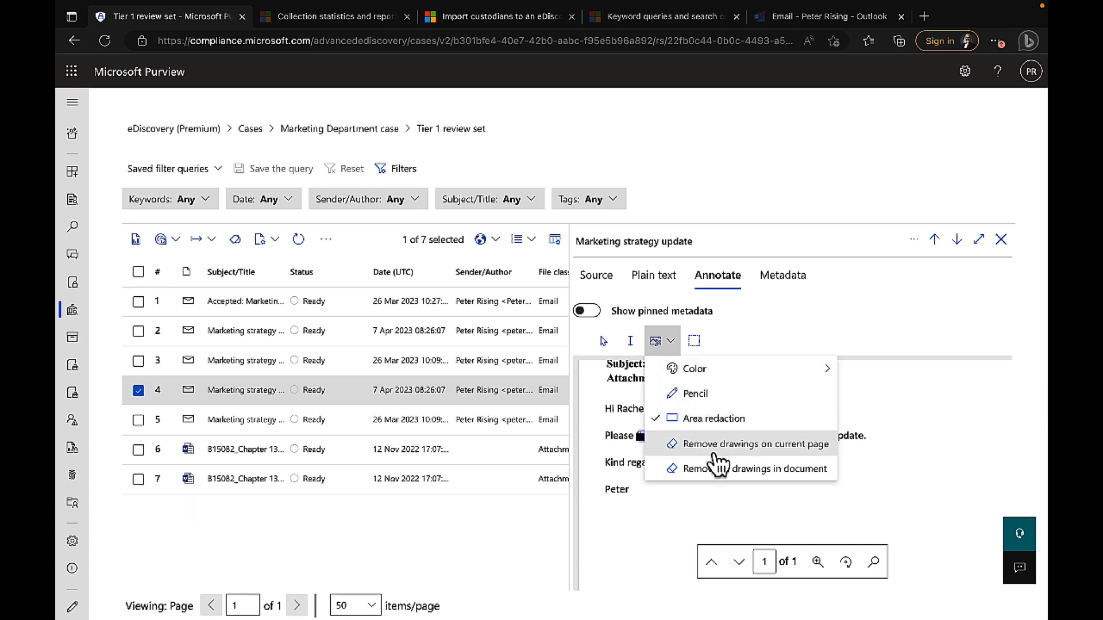
pyautogui.click(795, 445)
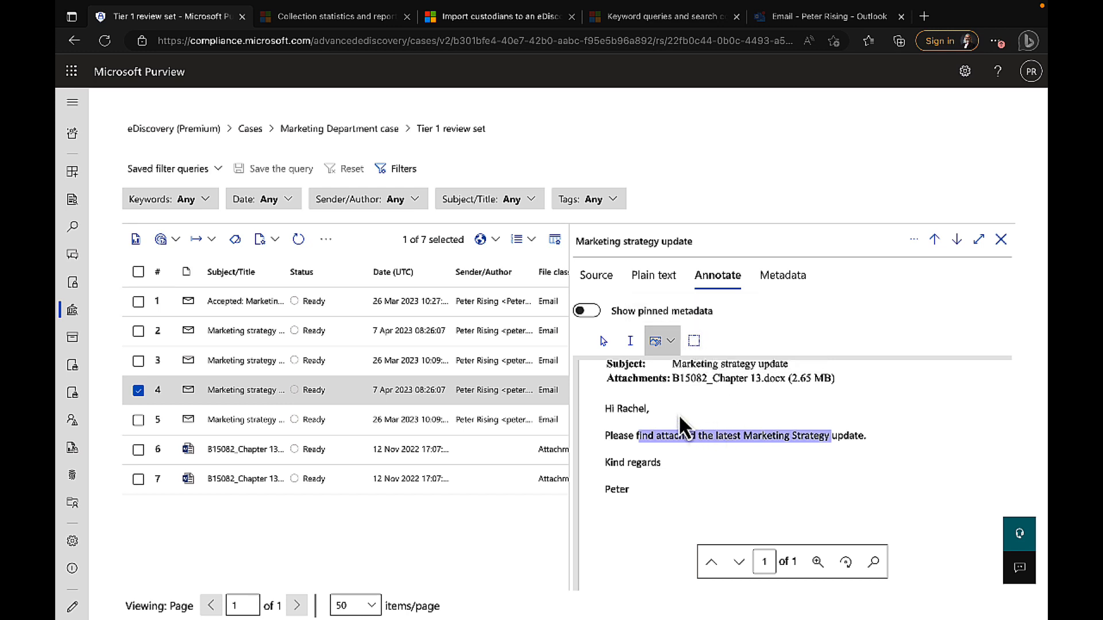
# - Redact "find attached the latest Marketing Strategy" in the email body with an area redaction and check it with annotation transparency
pyautogui.click(671, 342)
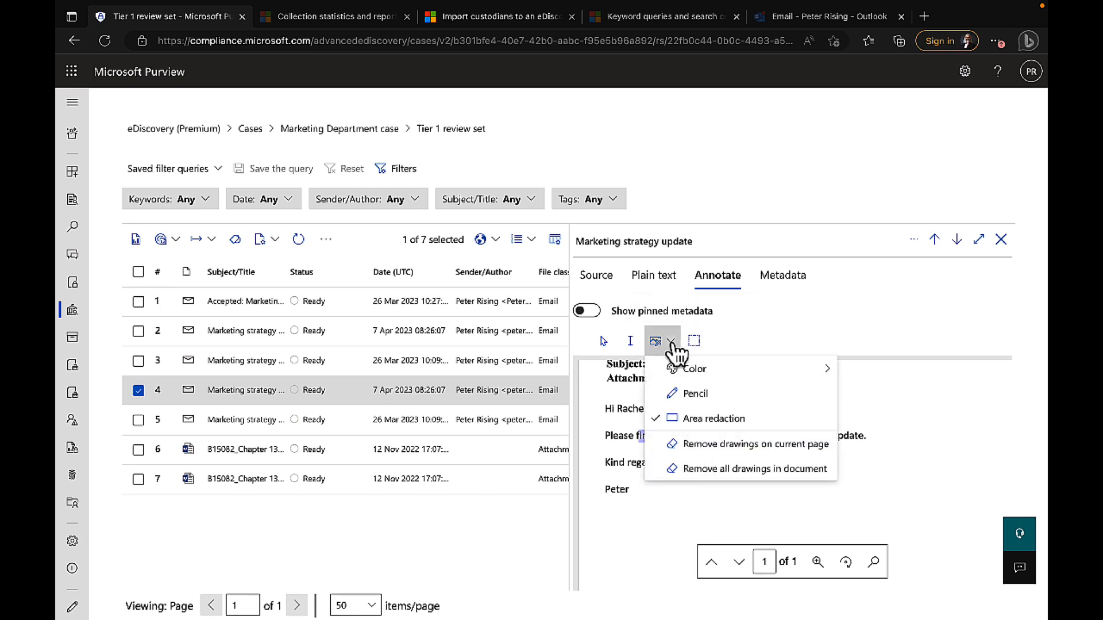
pyautogui.click(928, 429)
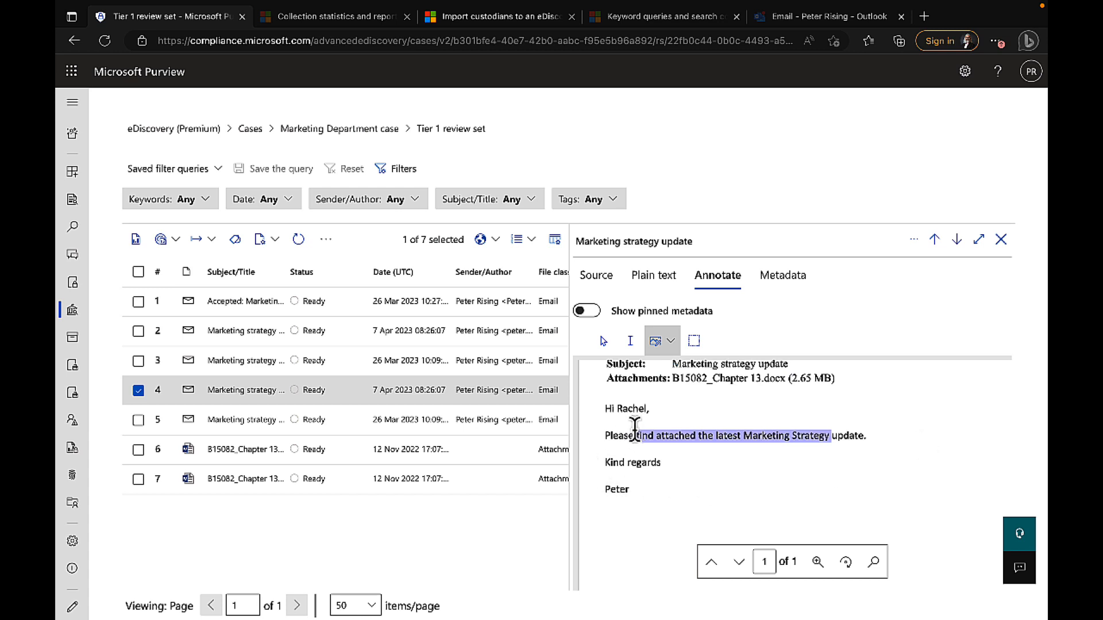
pyautogui.moveTo(651, 433); pyautogui.dragTo(832, 440)
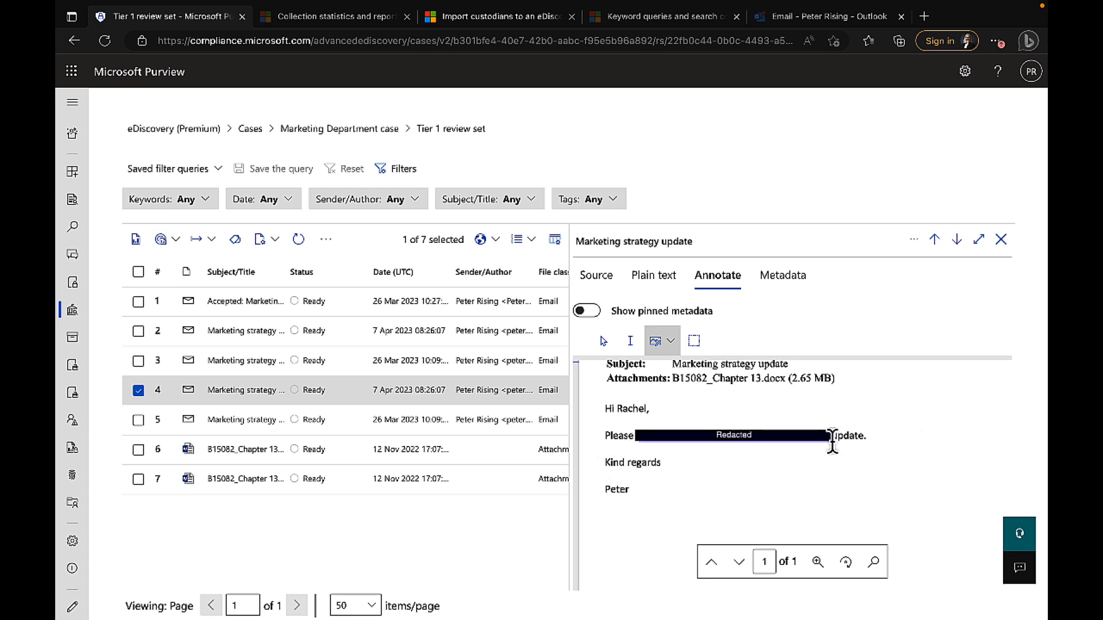
pyautogui.click(696, 343)
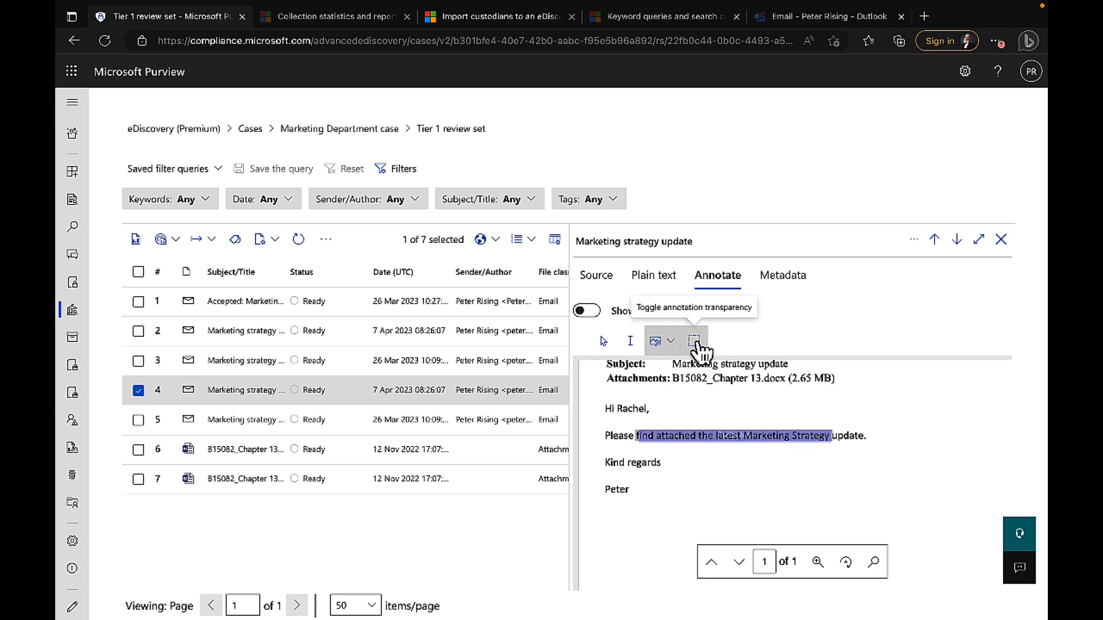
pyautogui.click(696, 343)
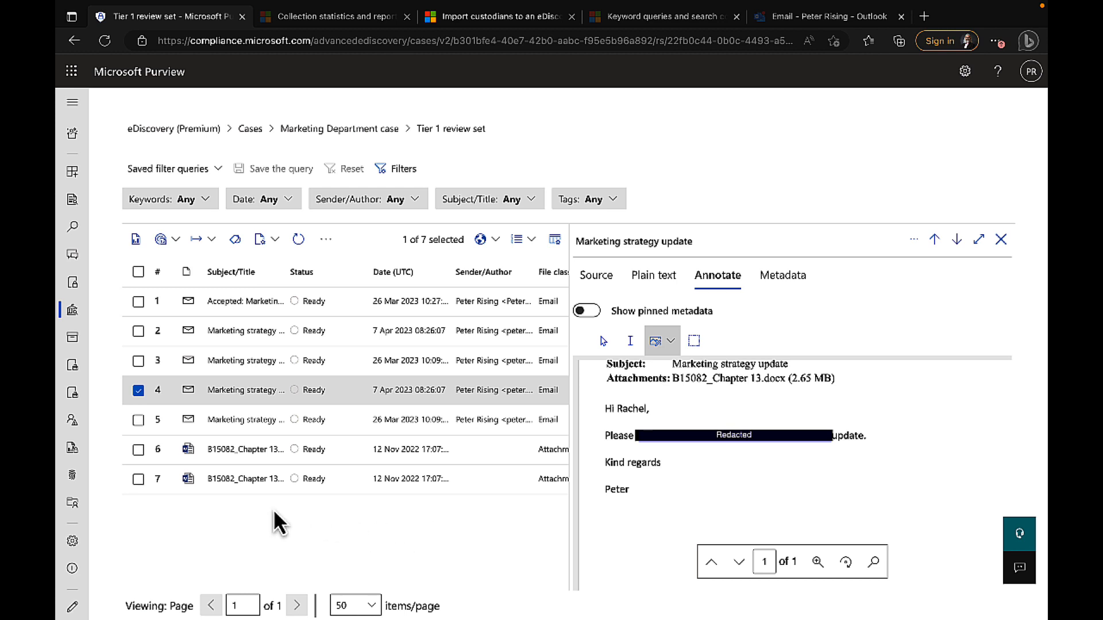
# - Open the B15082_Chapter 13.docx attachment in item 6 with a wider item list, and group the items by family attachments
pyautogui.click(223, 451)
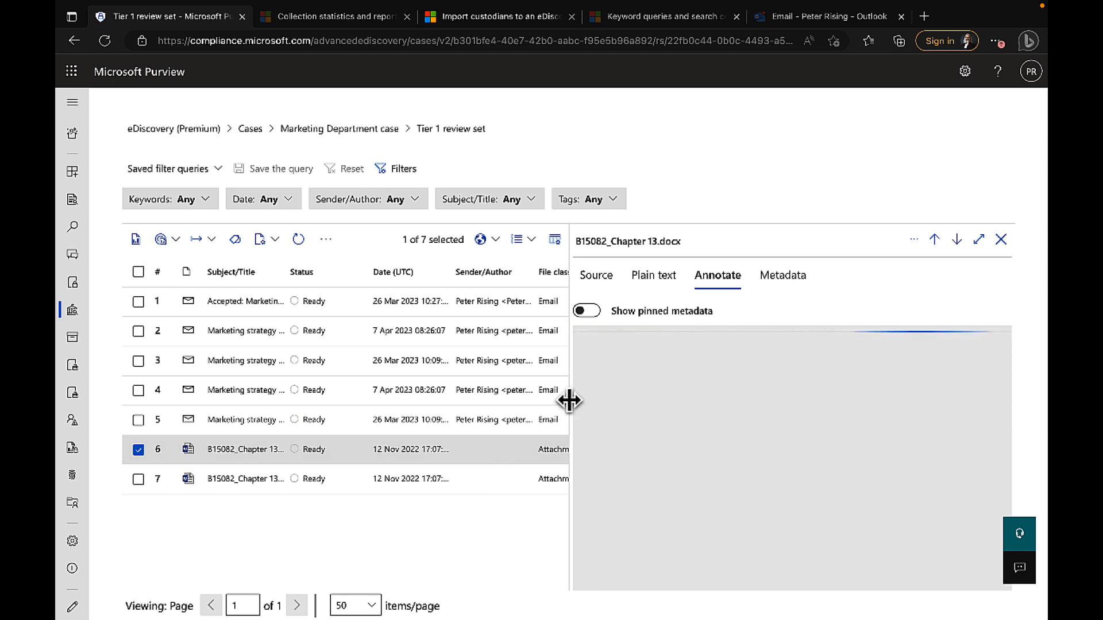
pyautogui.moveTo(569, 399); pyautogui.dragTo(672, 408)
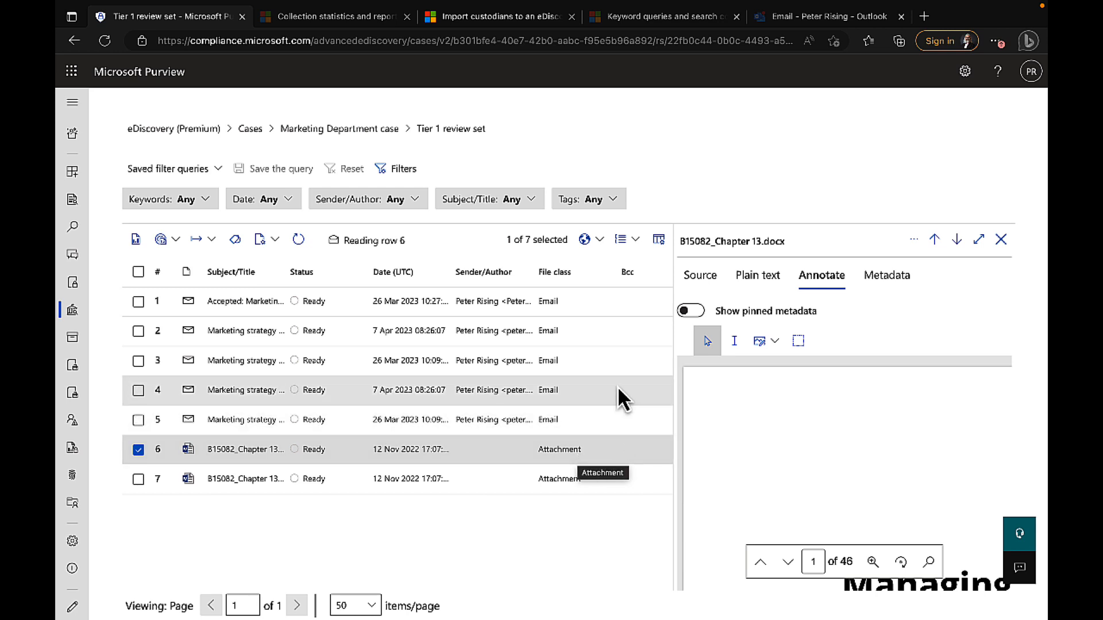
pyautogui.click(645, 251)
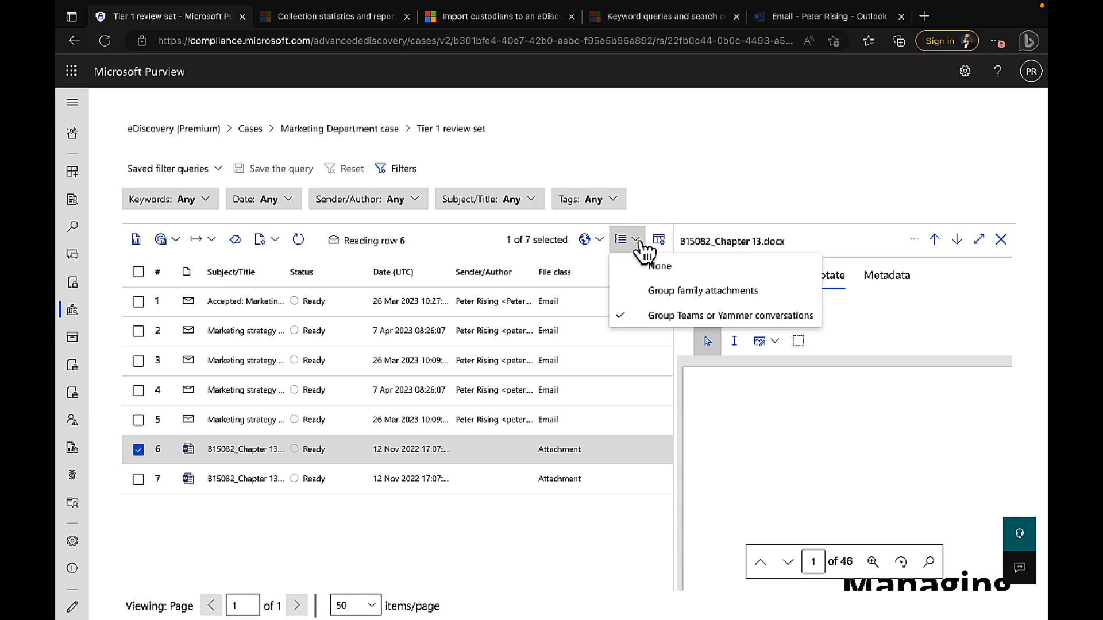
pyautogui.click(683, 291)
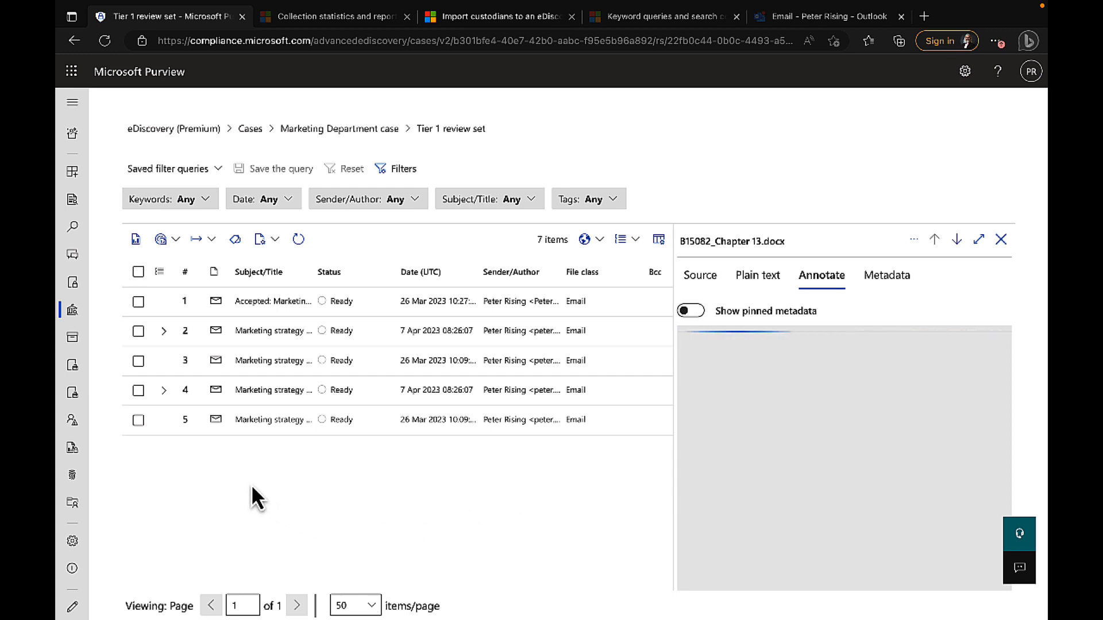
# - Expand the attachment groups of emails 2 and 4 and preview both parent emails to compare their annotations
pyautogui.click(163, 331)
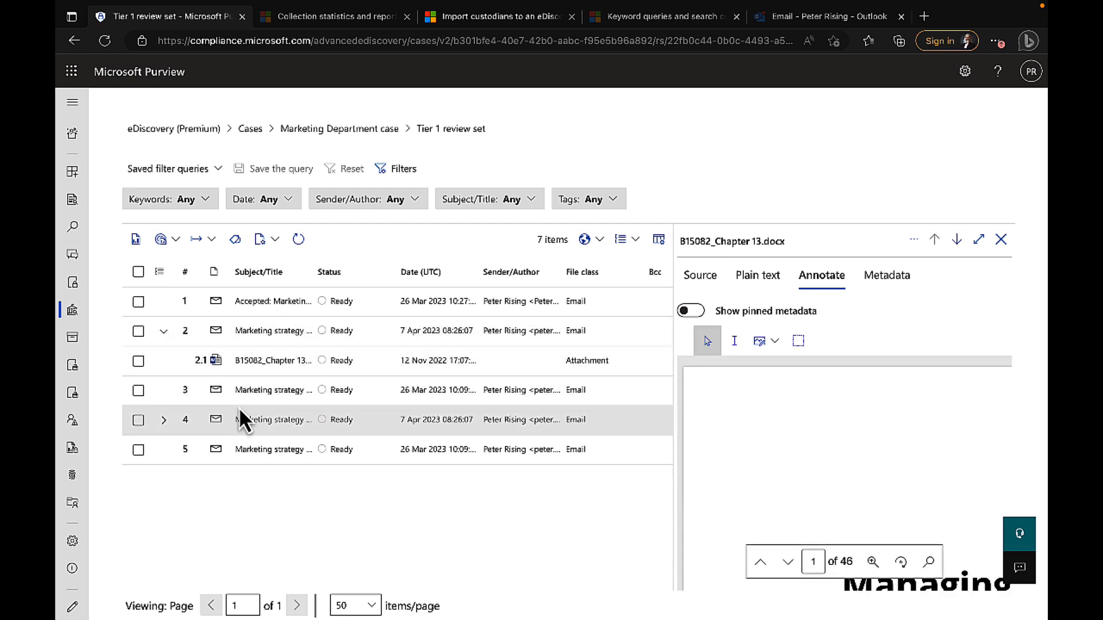
pyautogui.click(164, 421)
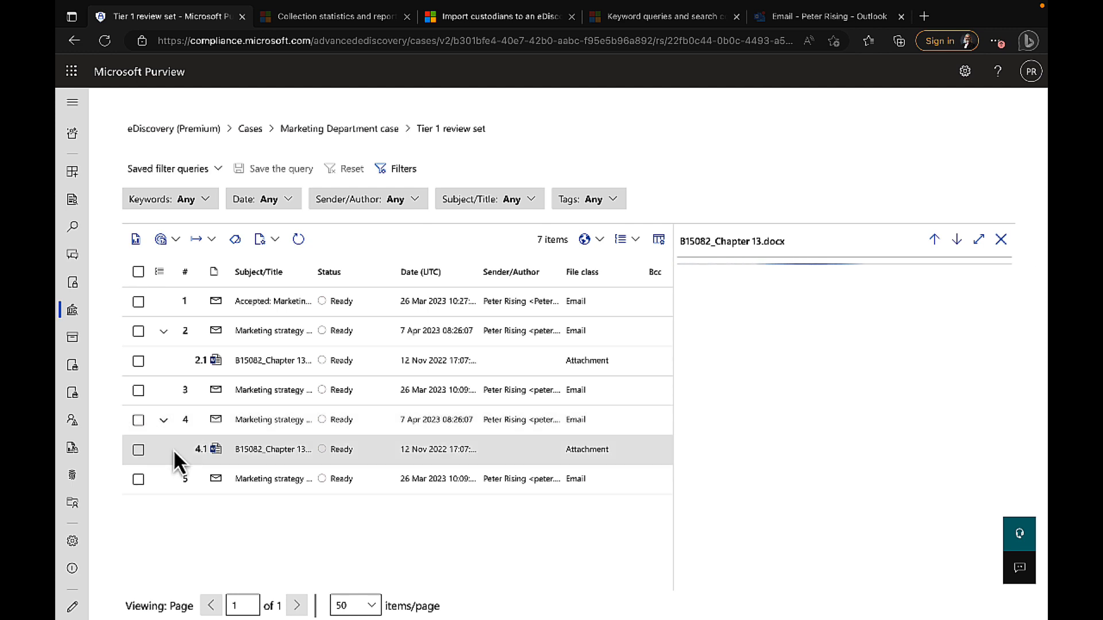
pyautogui.click(395, 426)
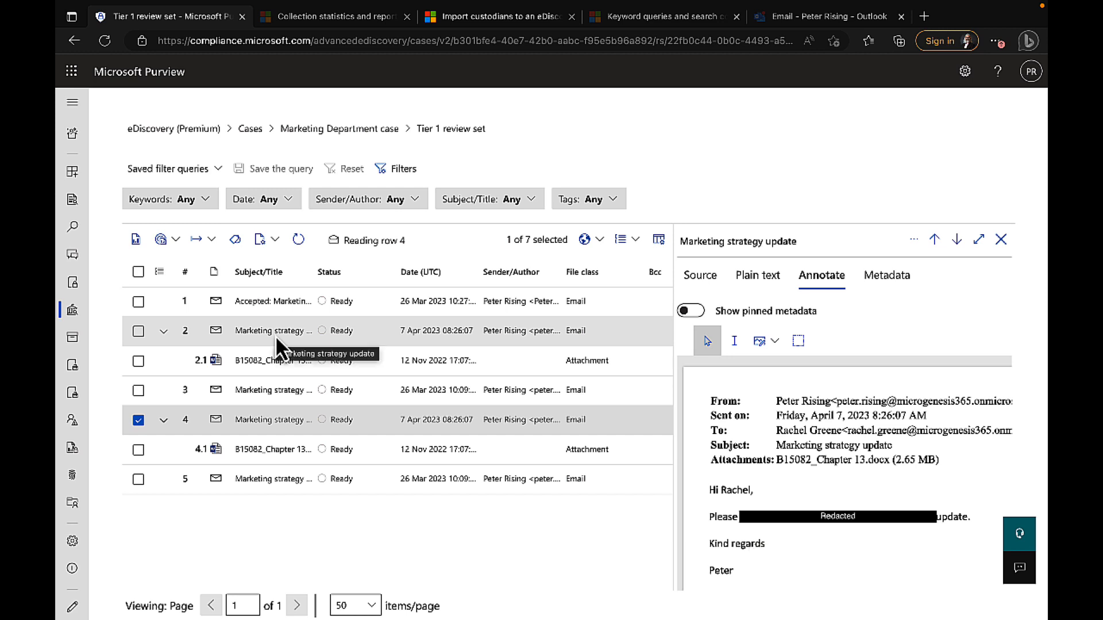
pyautogui.click(275, 337)
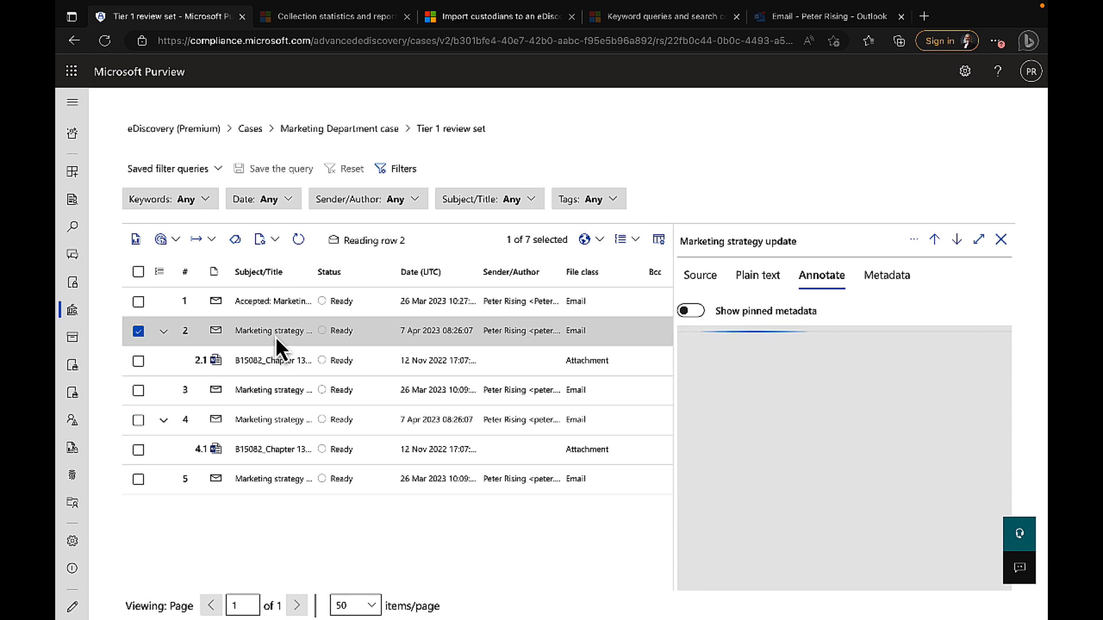